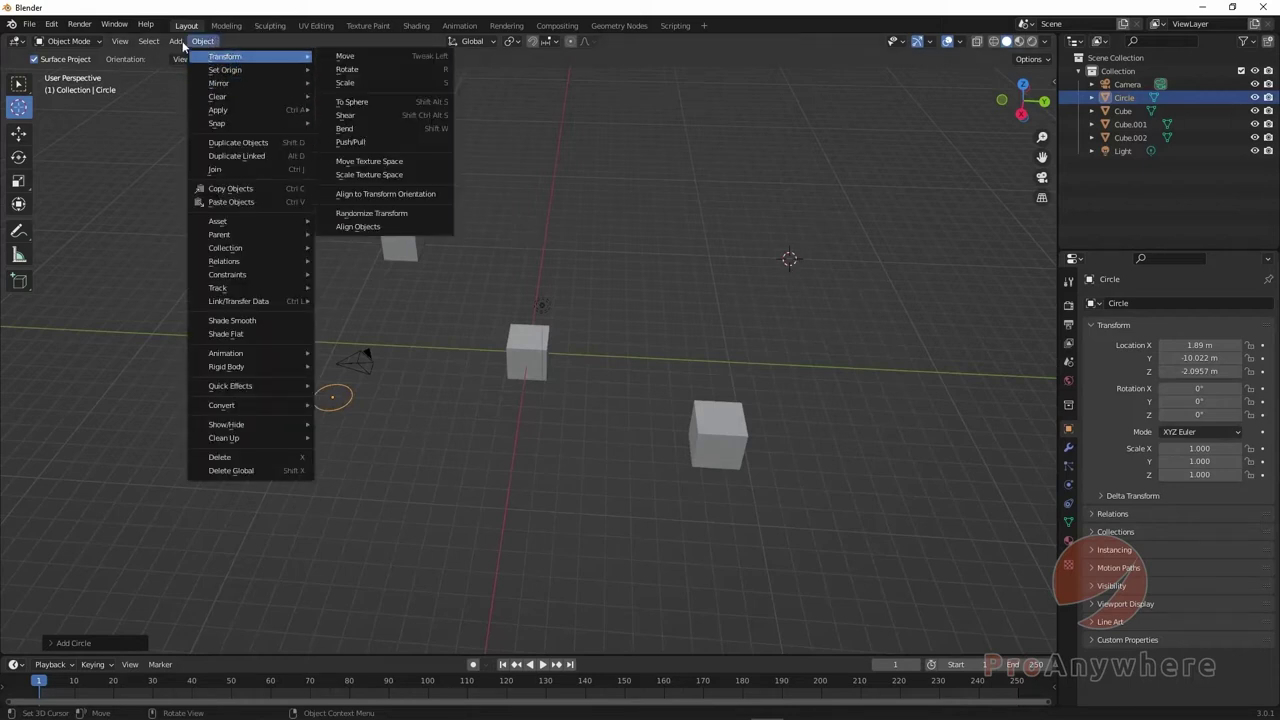
Step: Add a cylinder mesh at the 3D cursor
{"action": "mouse_move", "coordinate": [176, 41]}
{"action": "mouse_move", "coordinate": [205, 84]}
{"action": "mouse_move", "coordinate": [223, 57]}
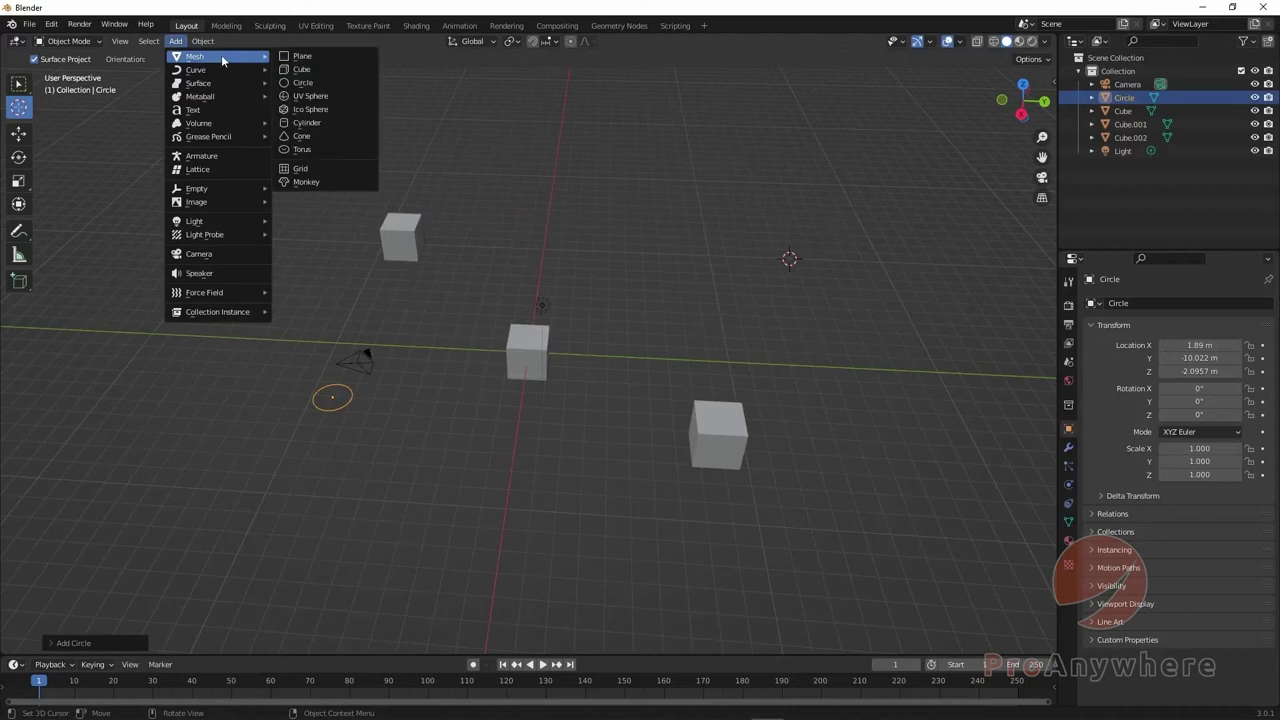
{"action": "left_click", "coordinate": [317, 122]}
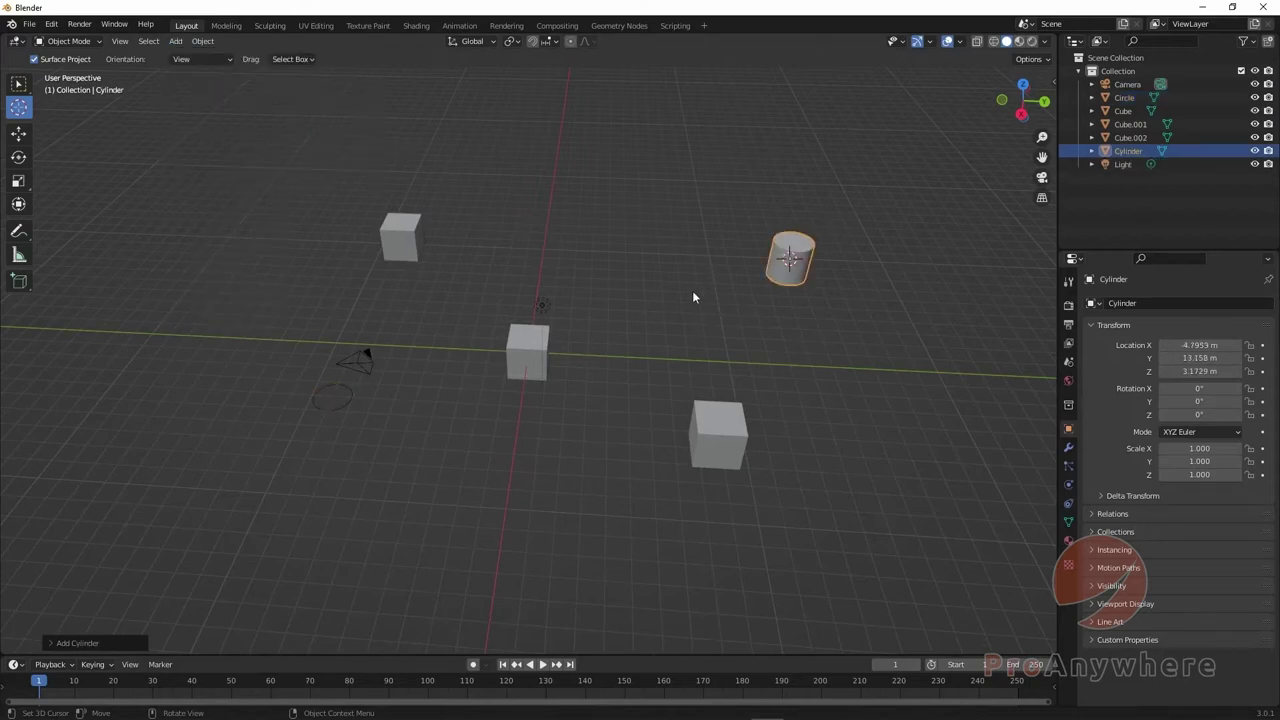
Step: Try the Select Box and Rotate tools, ending with the Move tool active for the cylinder
{"action": "left_click", "coordinate": [20, 86]}
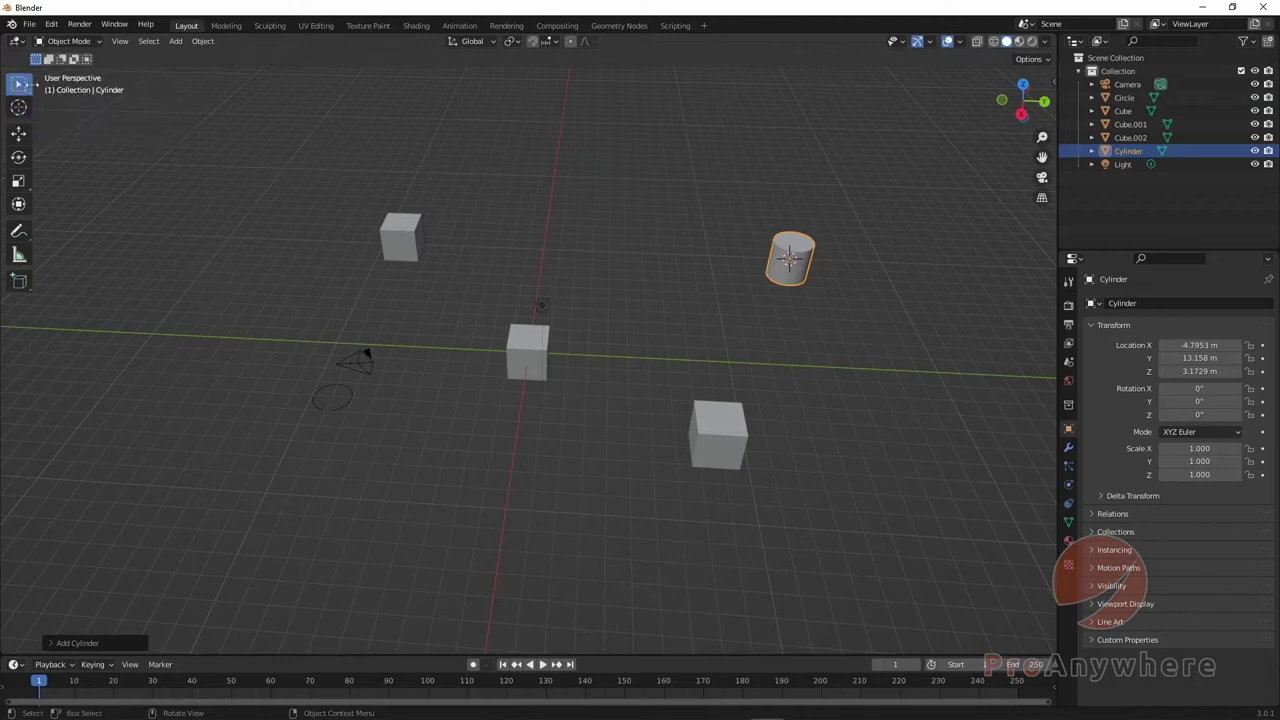
{"action": "left_click", "coordinate": [18, 133]}
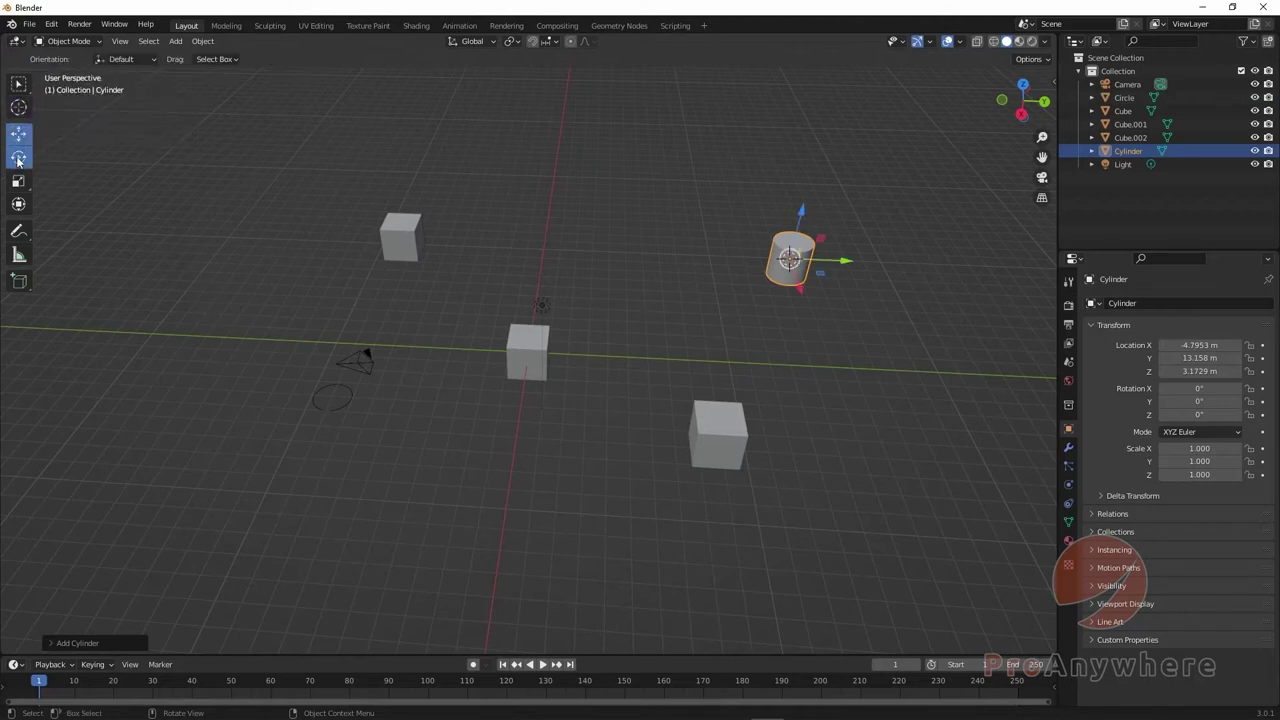
{"action": "left_click", "coordinate": [20, 157]}
{"action": "left_click", "coordinate": [18, 133]}
{"action": "left_click", "coordinate": [19, 157]}
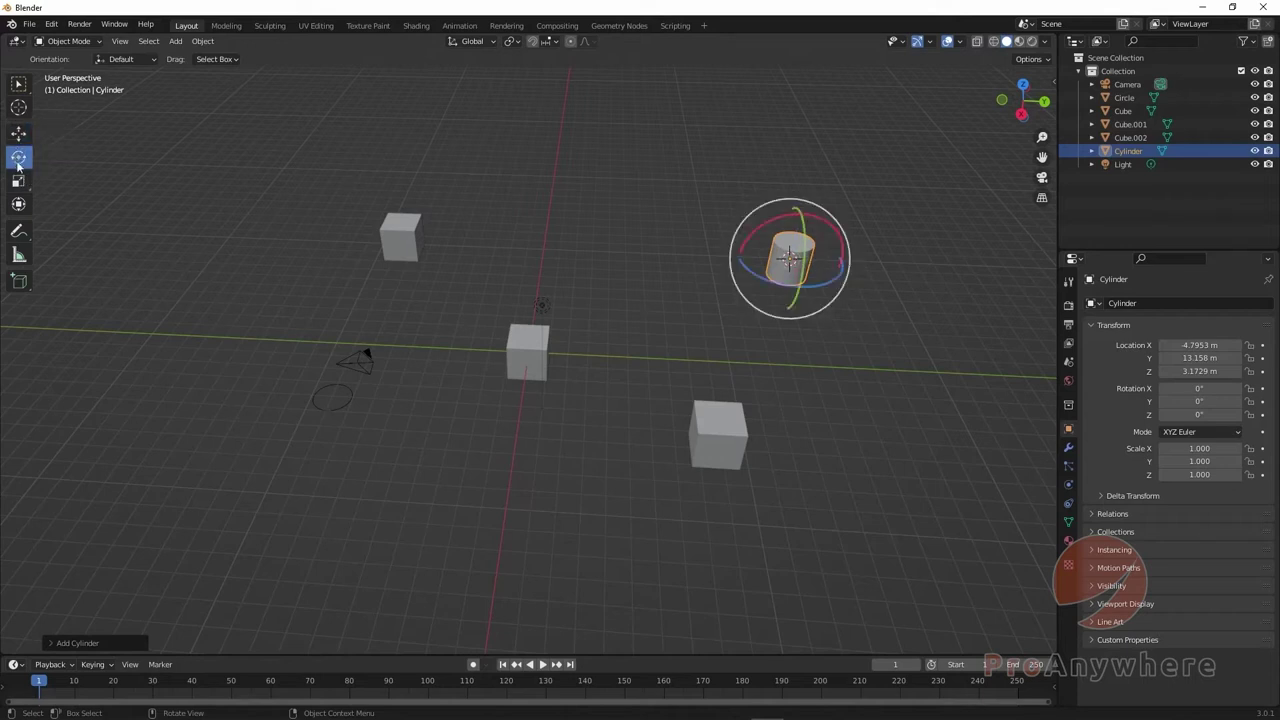
{"action": "left_click", "coordinate": [19, 134]}
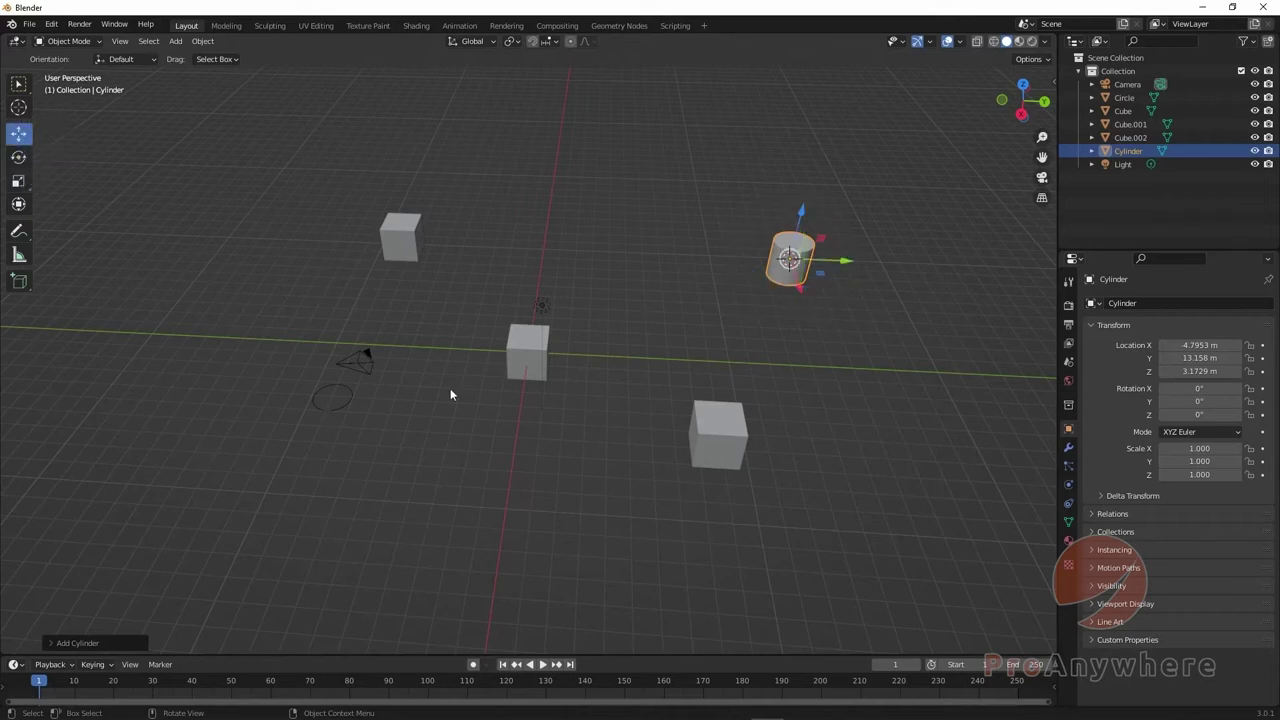
Step: Place the 3D cursor in empty space beyond the circle, at about (6.1, -20.2, -6.0) m, and add a torus there
{"action": "right_click_drag", "start_coordinate": [837, 451], "coordinate": [763, 354], "text": "shift"}
{"action": "right_click_drag", "start_coordinate": [194, 254], "coordinate": [624, 219], "text": "shift"}
{"action": "right_click", "coordinate": [129, 498], "text": "shift"}
{"action": "key", "text": "shift+a"}
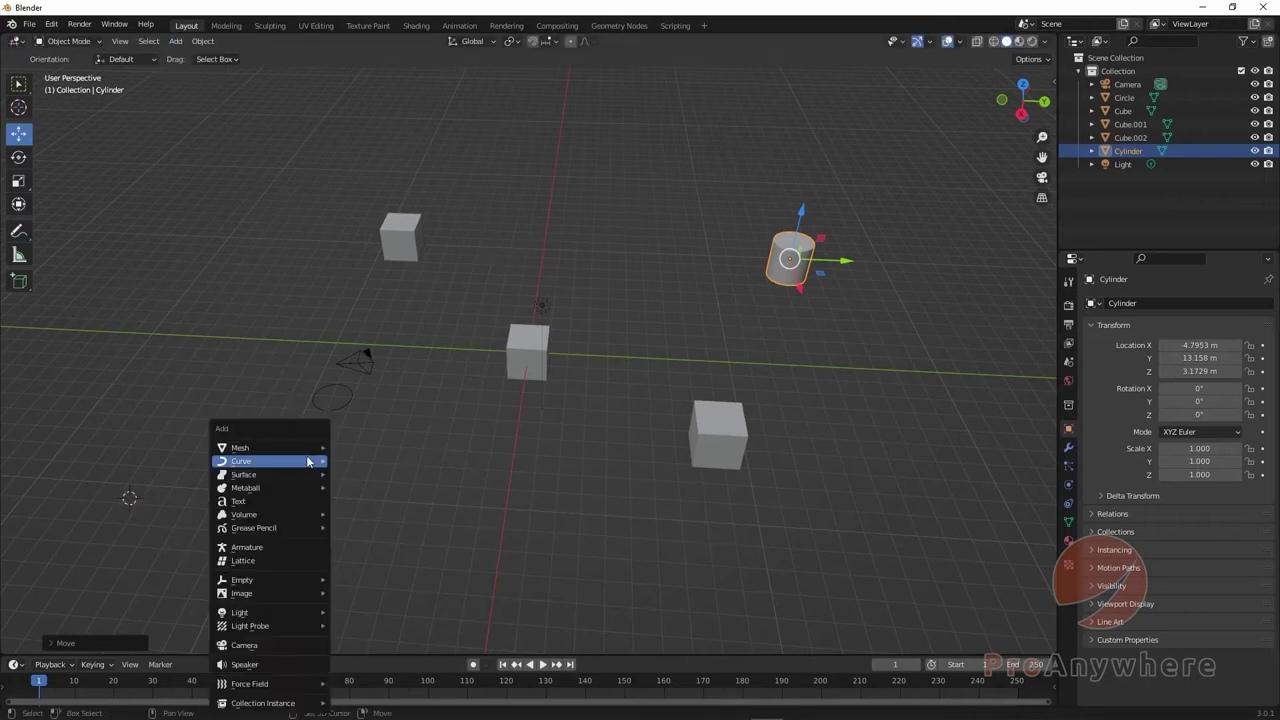
{"action": "mouse_move", "coordinate": [308, 460]}
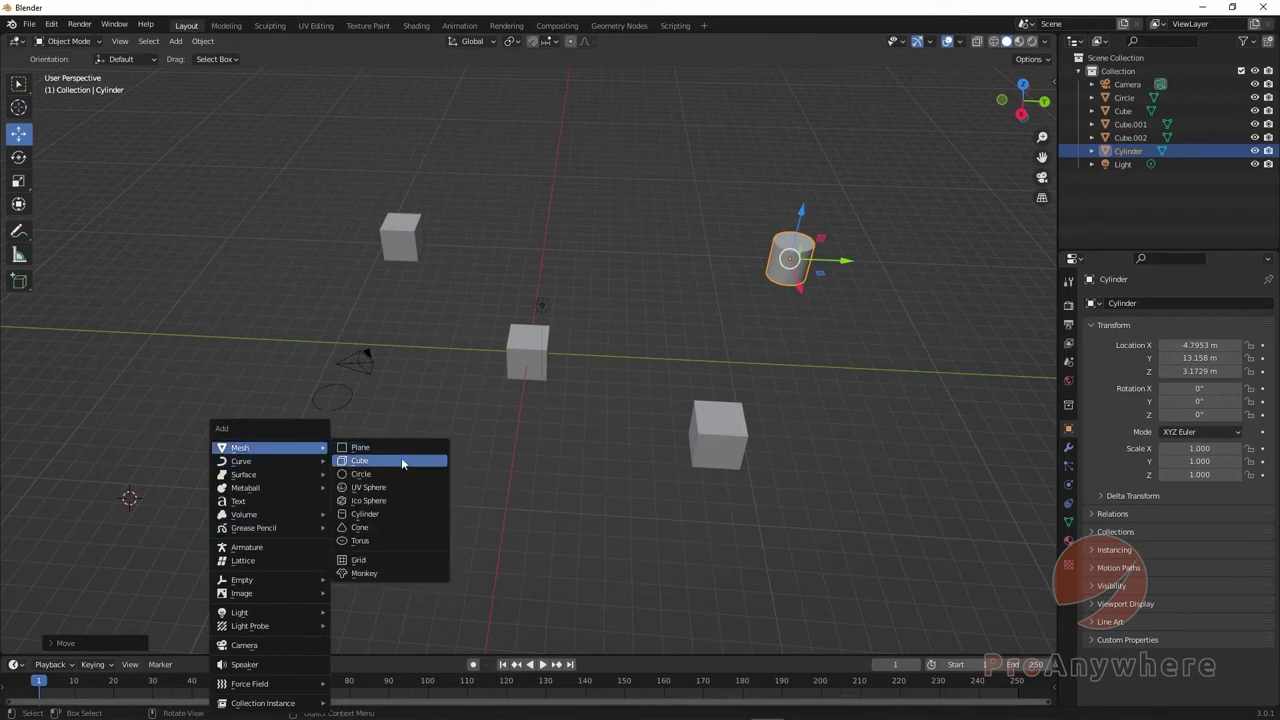
{"action": "left_click", "coordinate": [390, 538]}
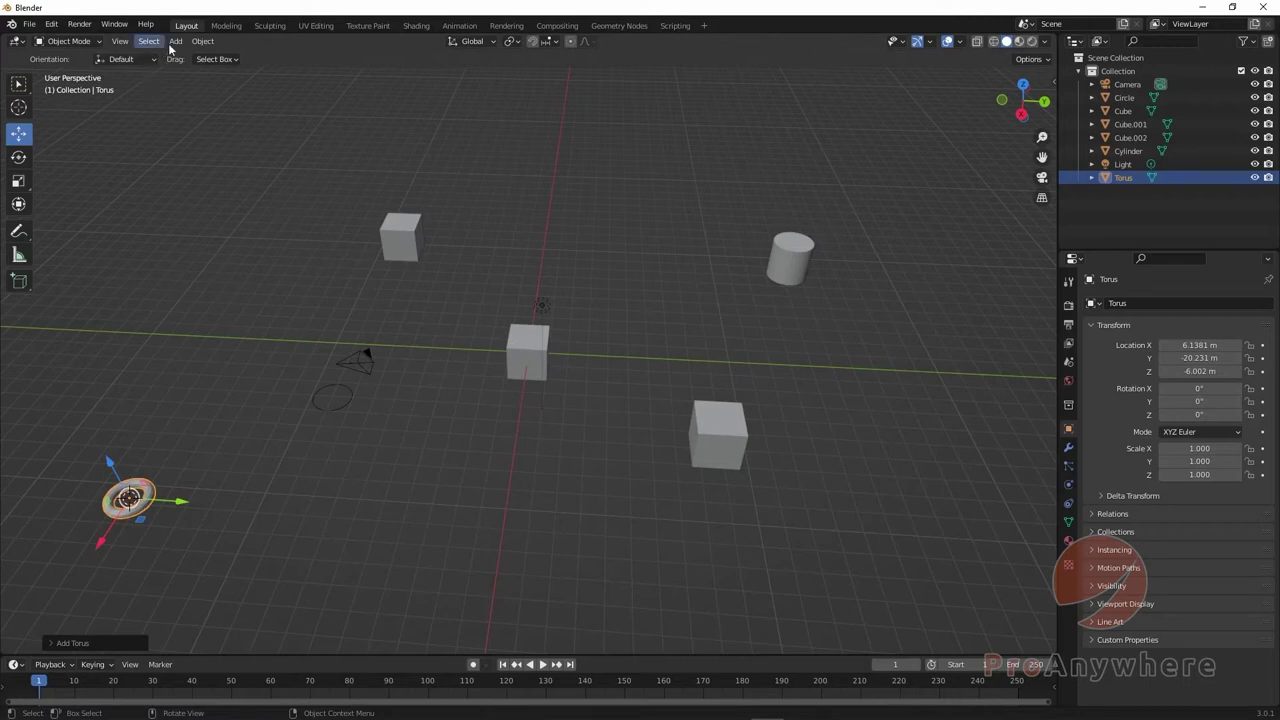
Step: Snap the 3D cursor to the world origin
{"action": "left_click", "coordinate": [204, 42]}
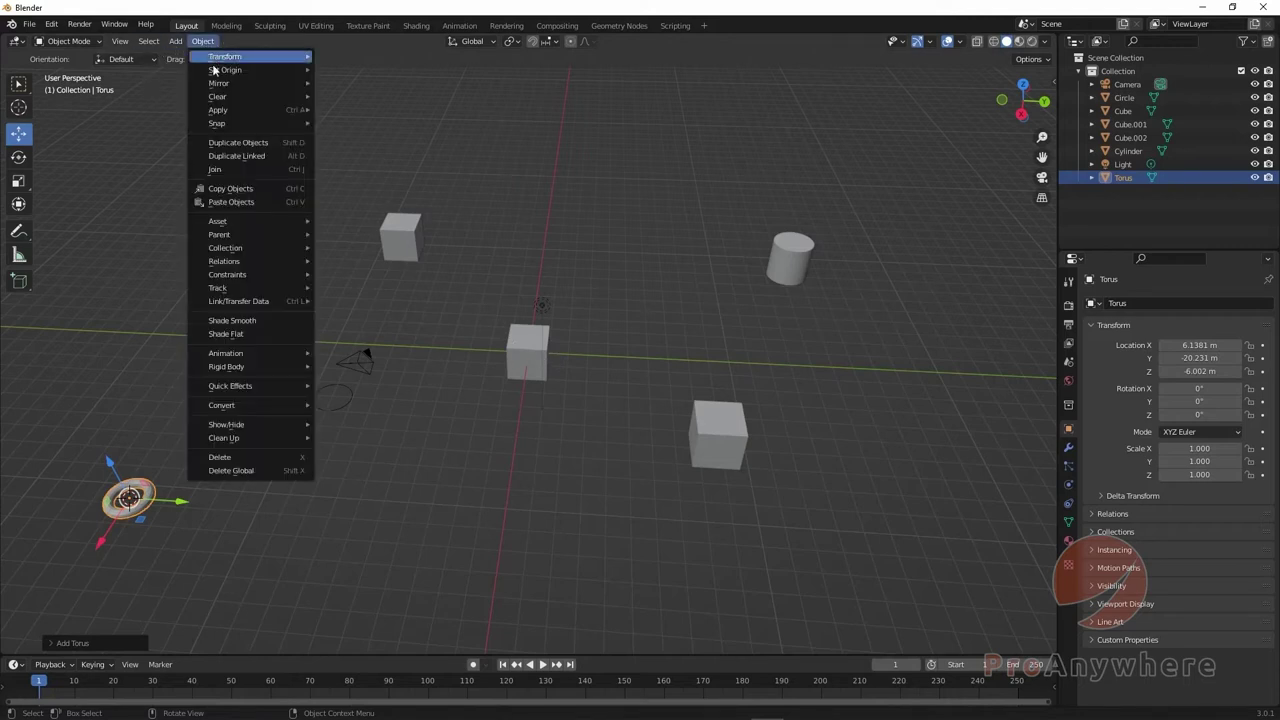
{"action": "mouse_move", "coordinate": [235, 123]}
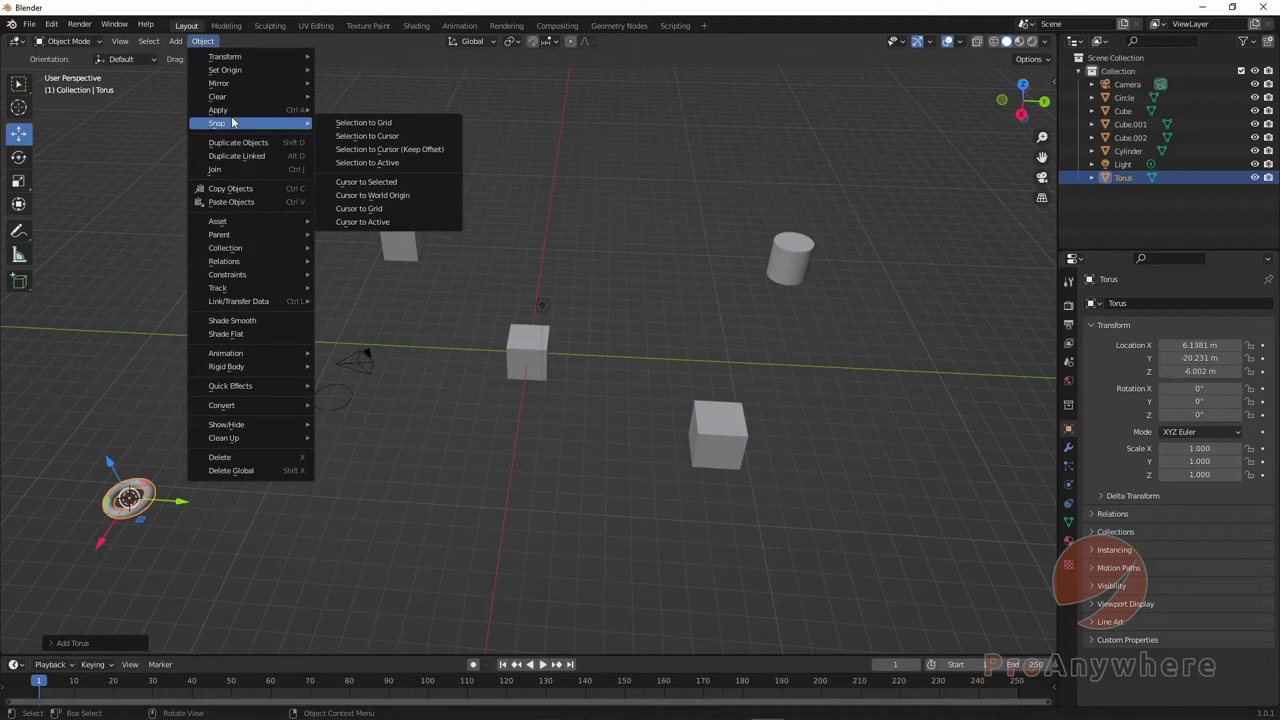
{"action": "left_click", "coordinate": [394, 195]}
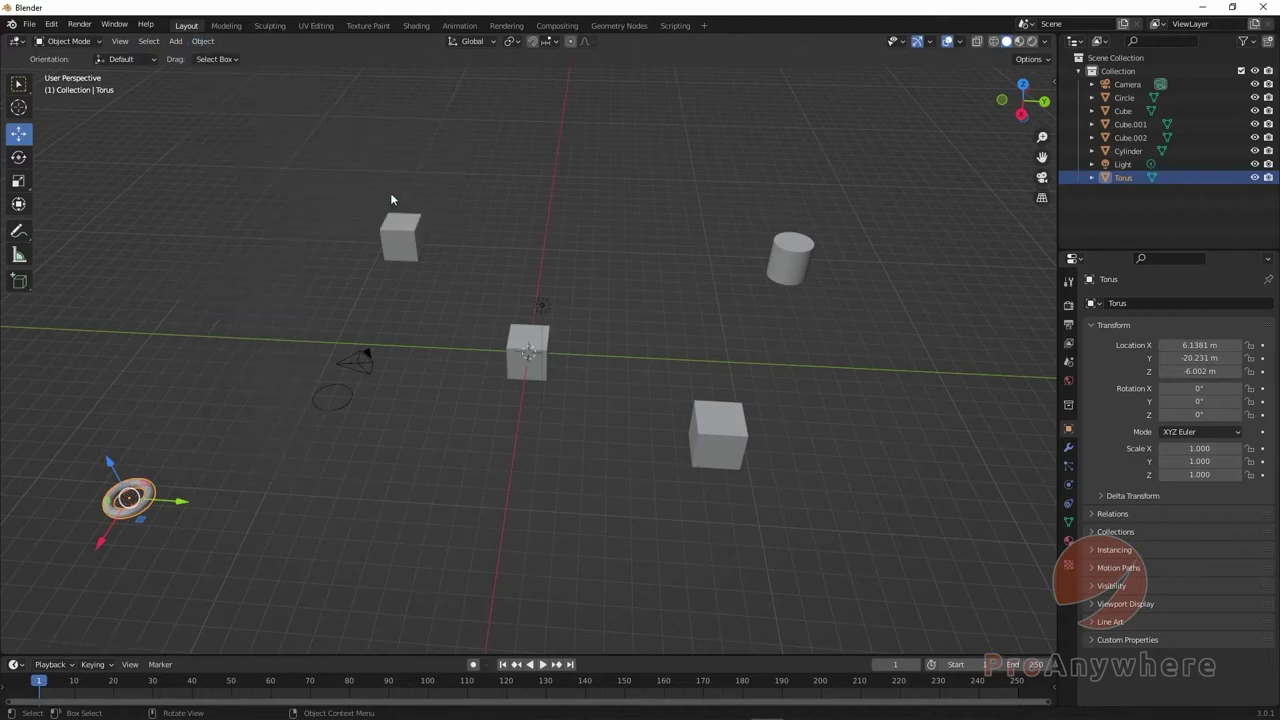
Step: Select Cube.001 and snap the 3D cursor to it
{"action": "left_click", "coordinate": [724, 432]}
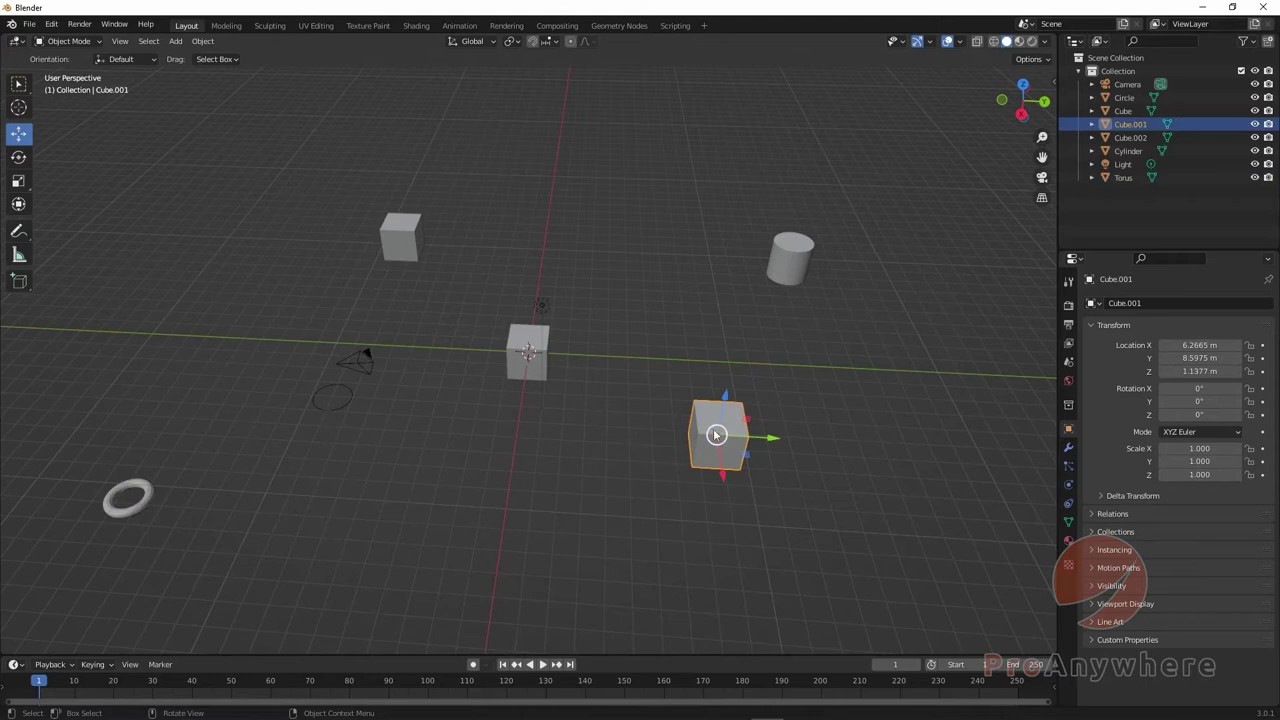
{"action": "left_click", "coordinate": [199, 42]}
{"action": "mouse_move", "coordinate": [218, 123]}
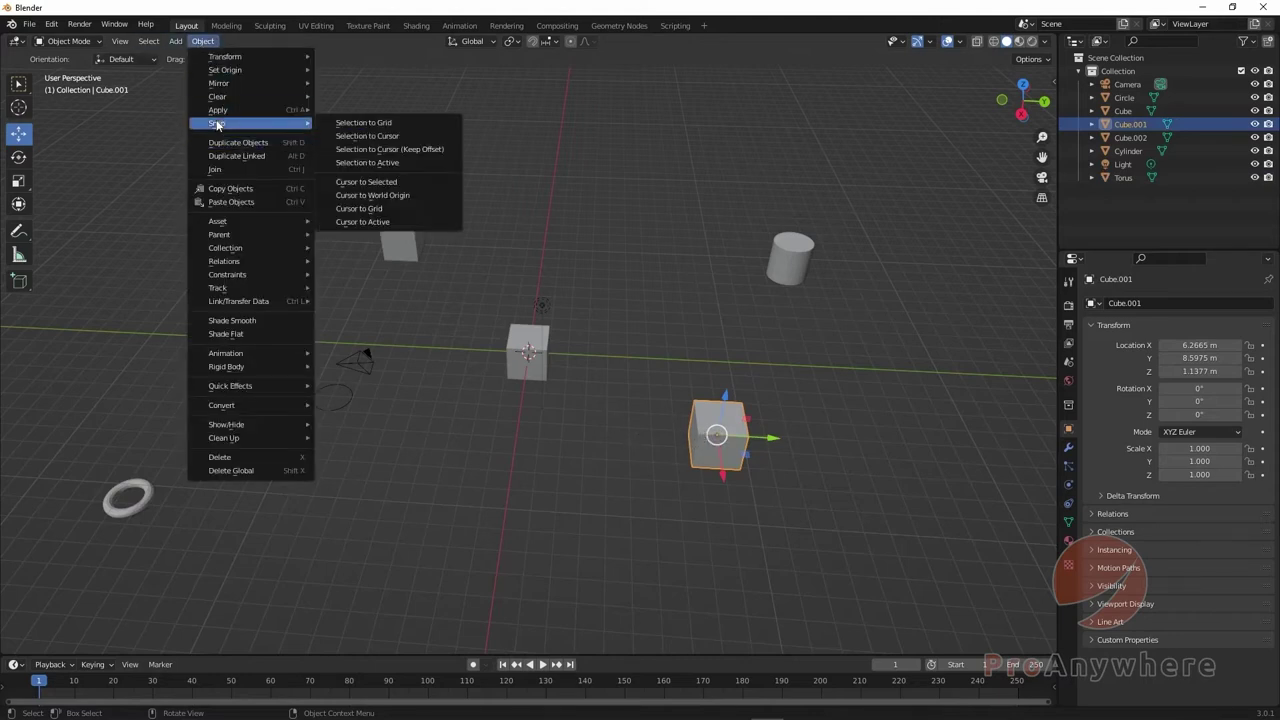
{"action": "left_click", "coordinate": [382, 186]}
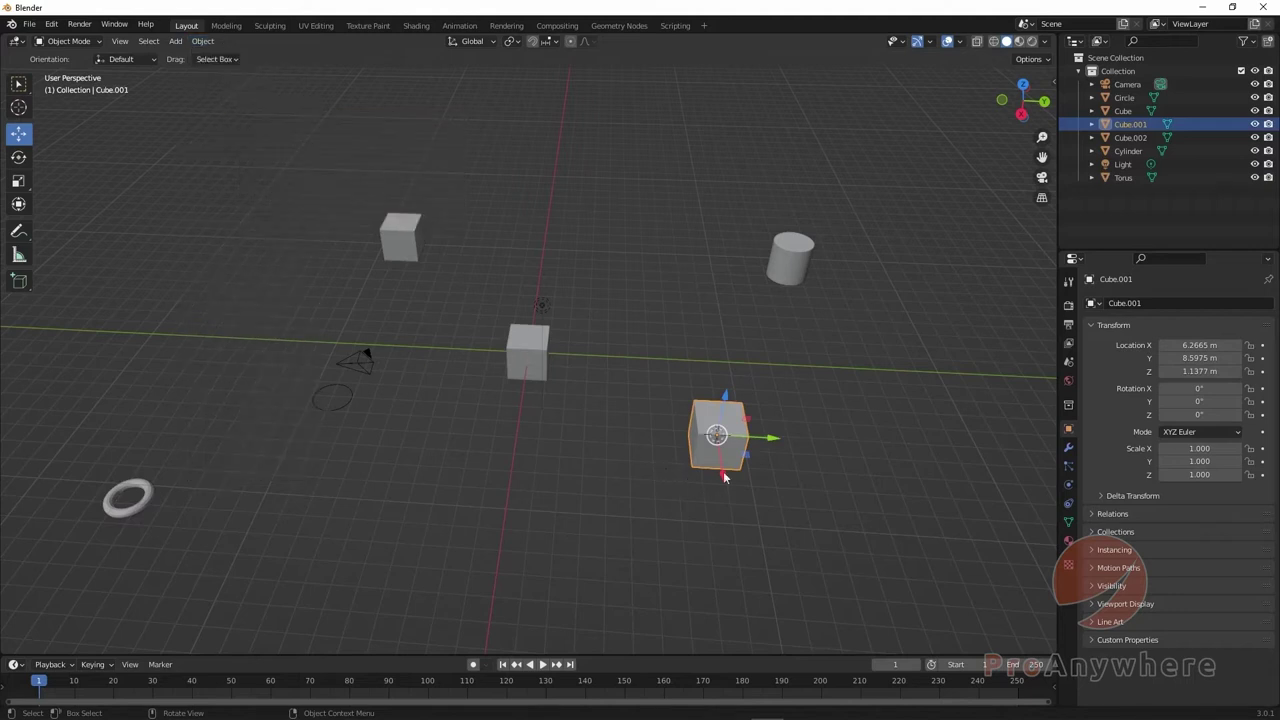
Step: Add a monkey mesh at the 3D cursor, inside Cube.001
{"action": "left_click", "coordinate": [176, 42]}
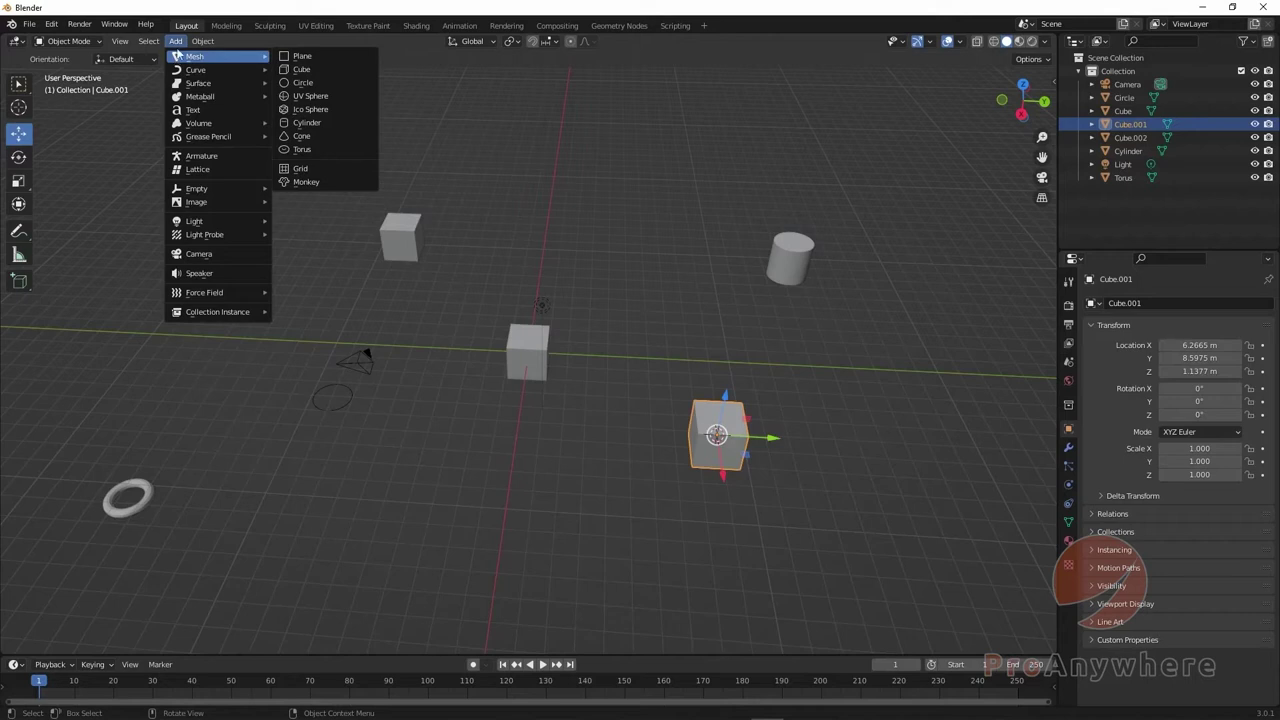
{"action": "mouse_move", "coordinate": [200, 56]}
{"action": "left_click", "coordinate": [318, 181]}
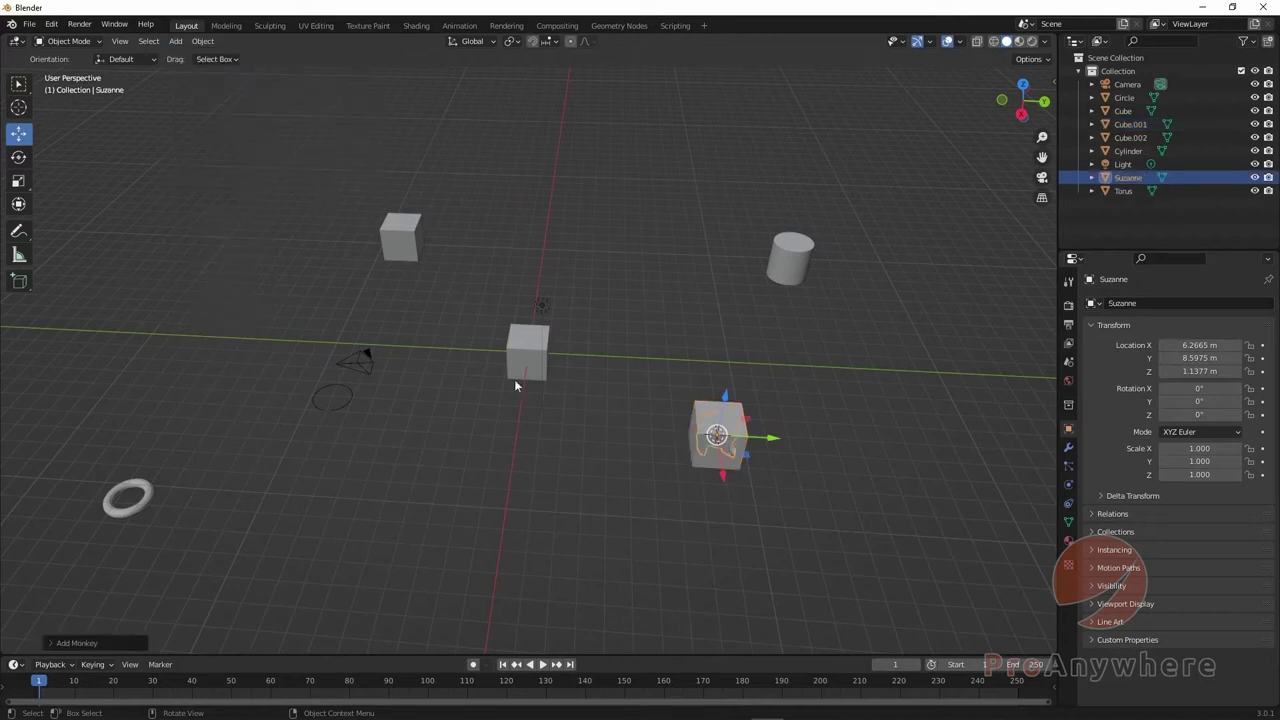
Step: Inspect the monkey in local view, return to the full scene, and move it along X out of the cube to about 9.85 m
{"action": "middle_click_drag", "start_coordinate": [823, 500], "coordinate": [886, 486]}
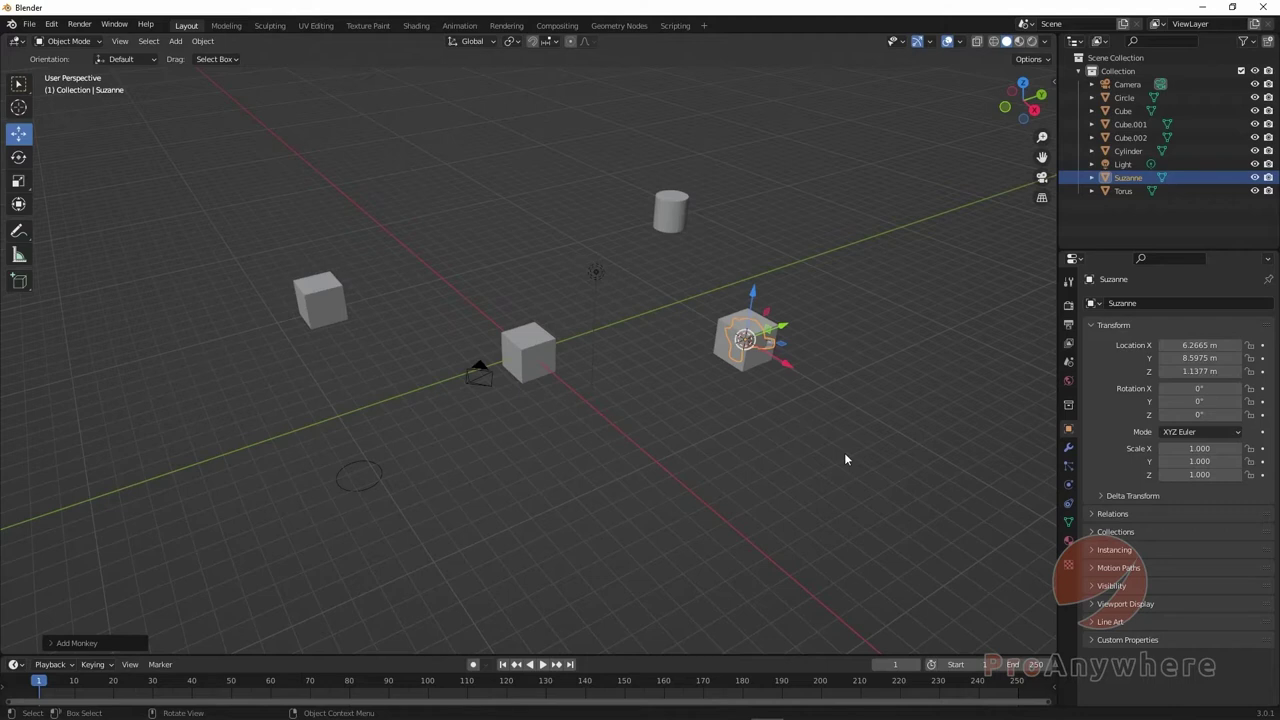
{"action": "key", "text": "KP_Divide"}
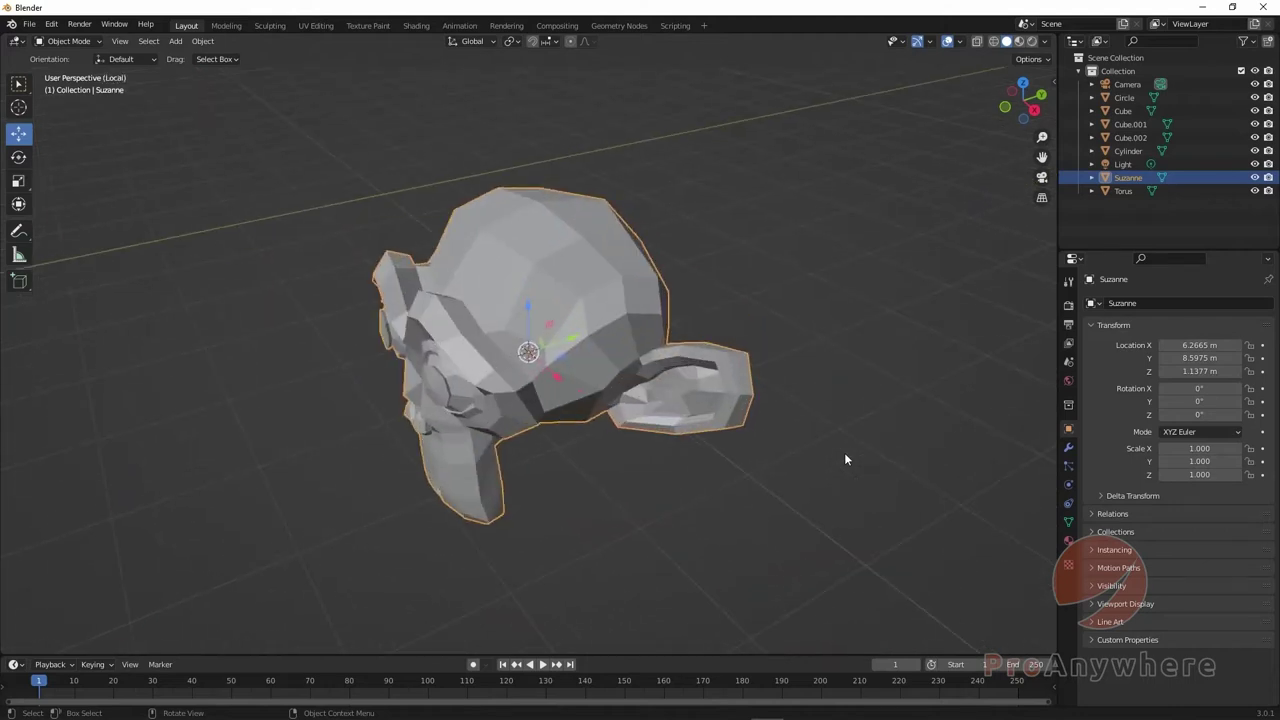
{"action": "middle_click_drag", "start_coordinate": [845, 459], "coordinate": [449, 432]}
{"action": "scroll", "coordinate": [480, 422], "scroll_direction": "down", "scroll_amount": 2}
{"action": "key", "text": "KP_Divide"}
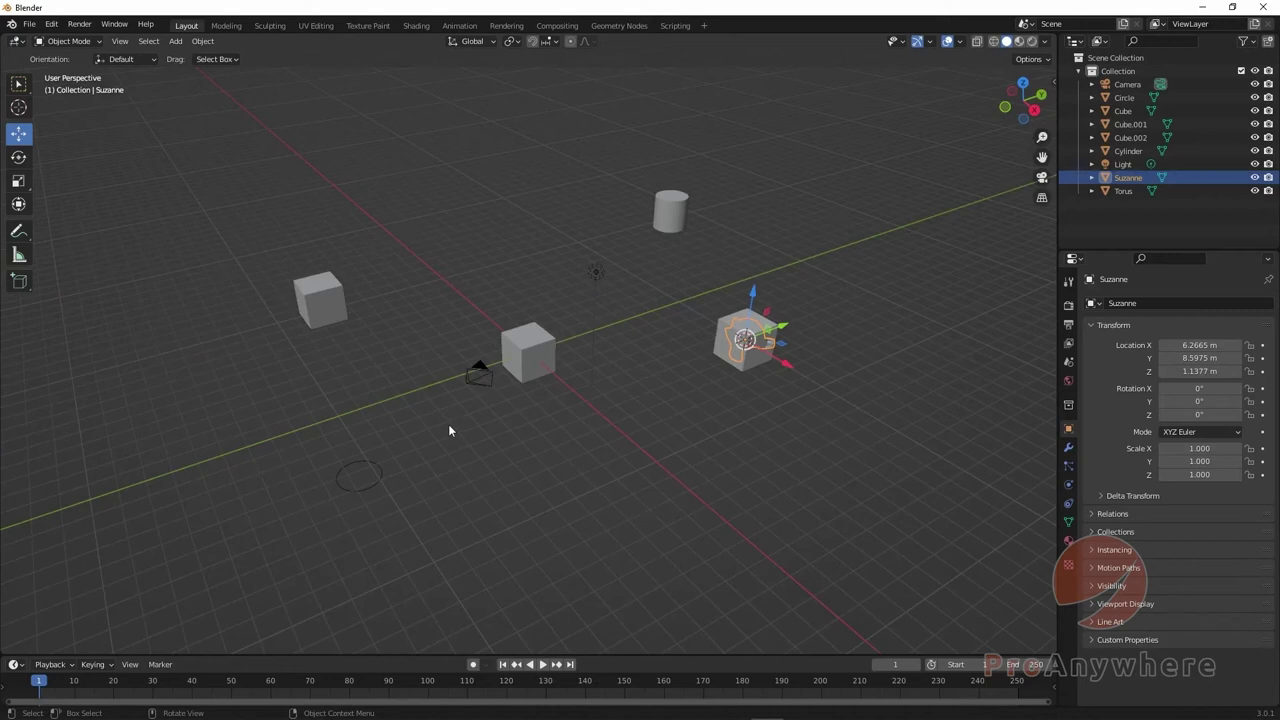
{"action": "left_click_drag", "start_coordinate": [774, 362], "coordinate": [834, 394]}
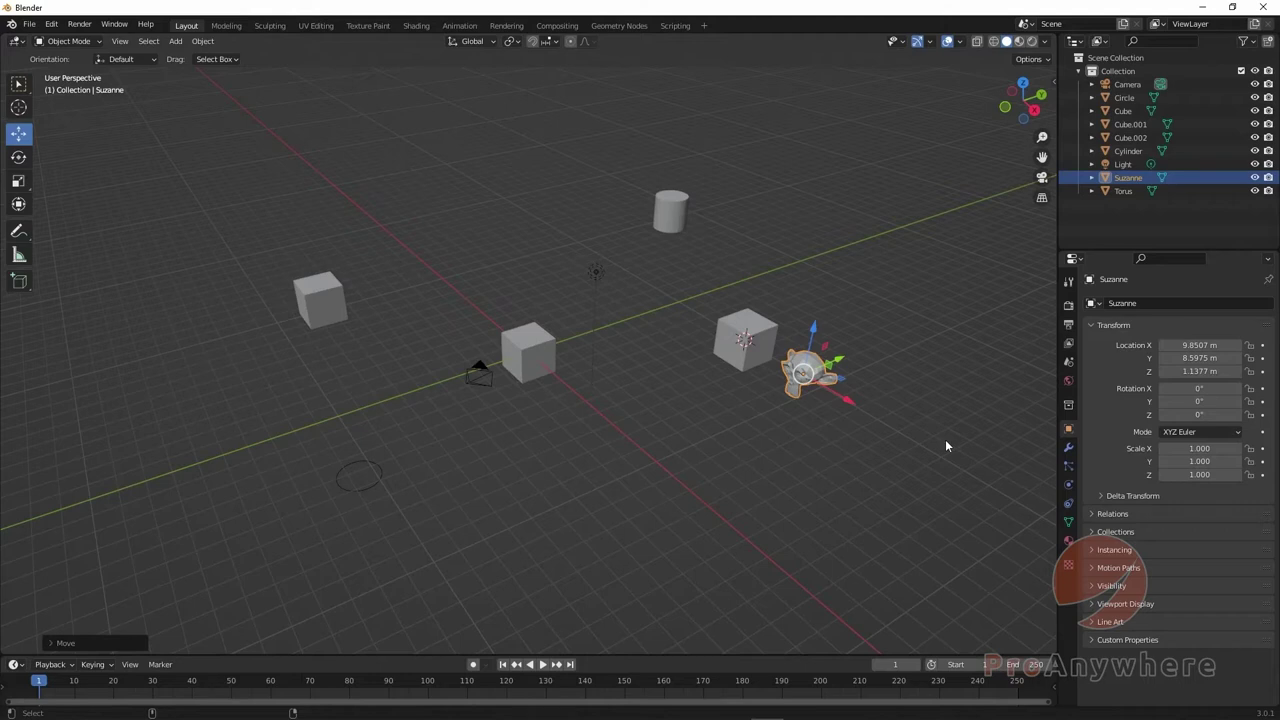
Step: Place the 3D cursor freehand over the cylinder
{"action": "middle_click_drag", "start_coordinate": [635, 311], "coordinate": [567, 303]}
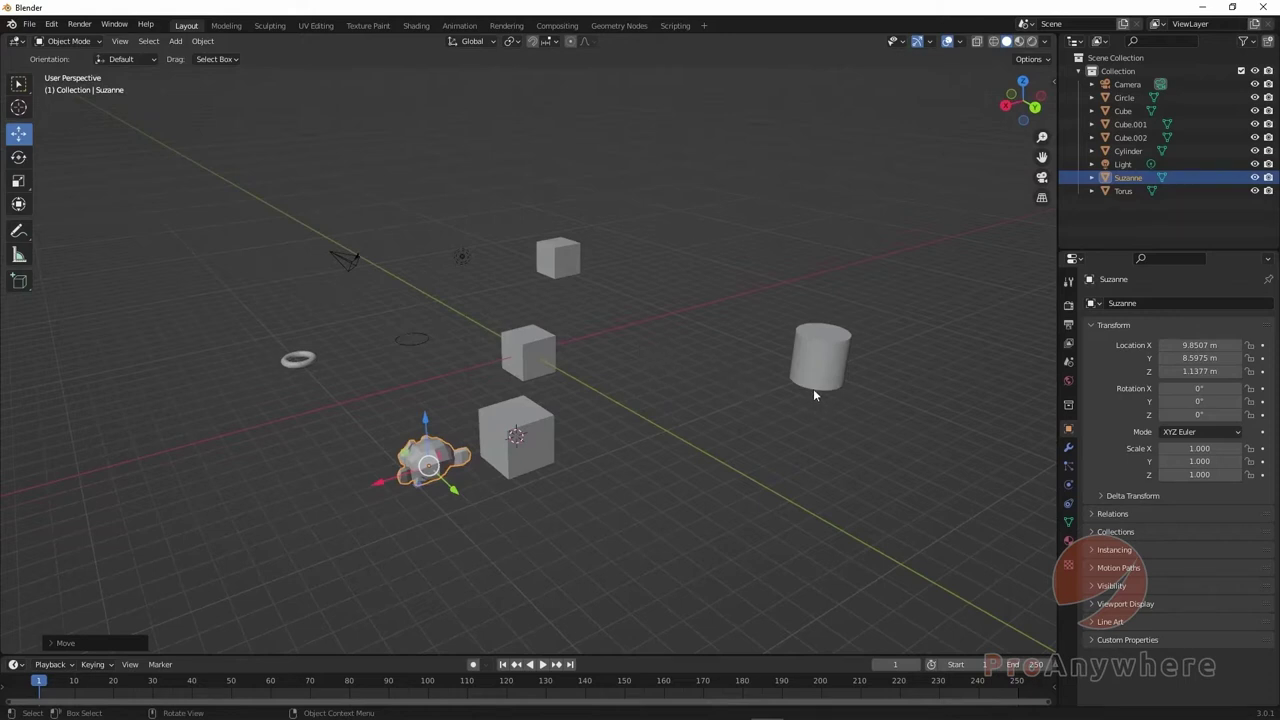
{"action": "right_click", "coordinate": [813, 361], "text": "shift"}
{"action": "right_click_drag", "start_coordinate": [820, 358], "coordinate": [829, 362], "text": "shift"}
Step: Examine the 3D cursor's position relative to the cylinder from several angles and distances
{"action": "middle_click_drag", "start_coordinate": [838, 360], "coordinate": [580, 426]}
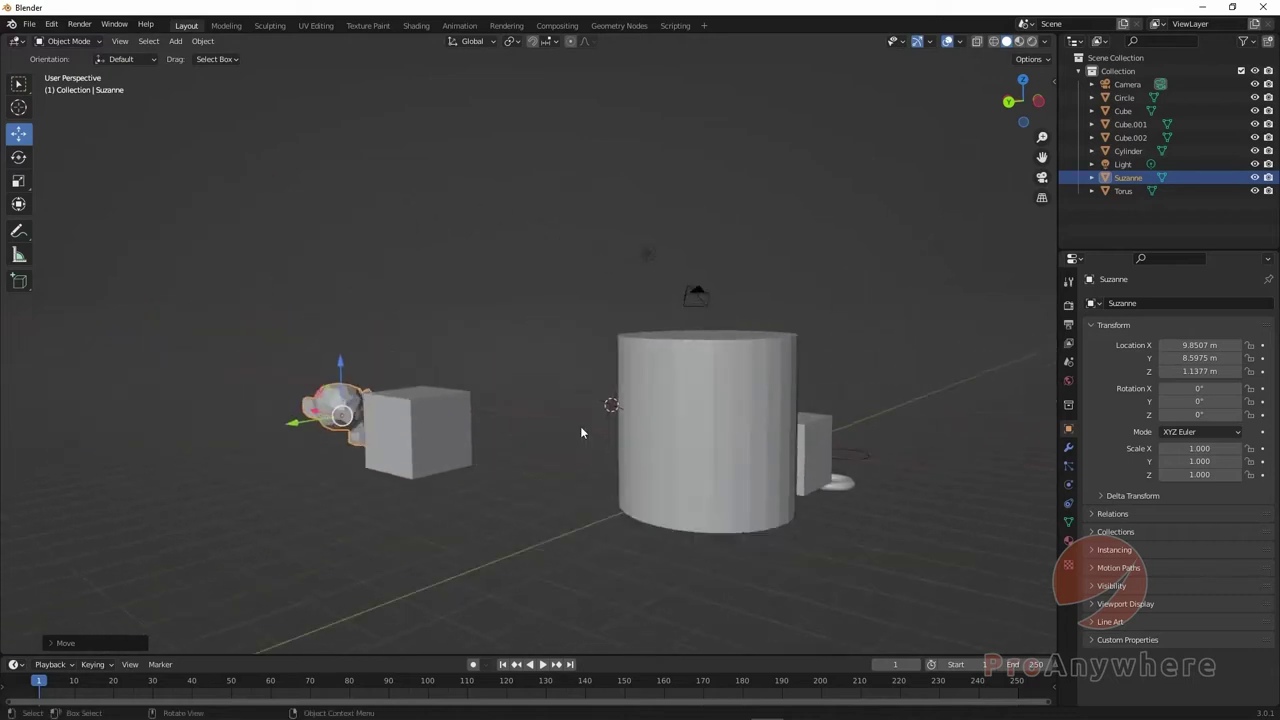
{"action": "scroll", "coordinate": [602, 430], "scroll_direction": "up", "scroll_amount": 4}
{"action": "scroll", "coordinate": [582, 406], "scroll_direction": "down", "scroll_amount": 2}
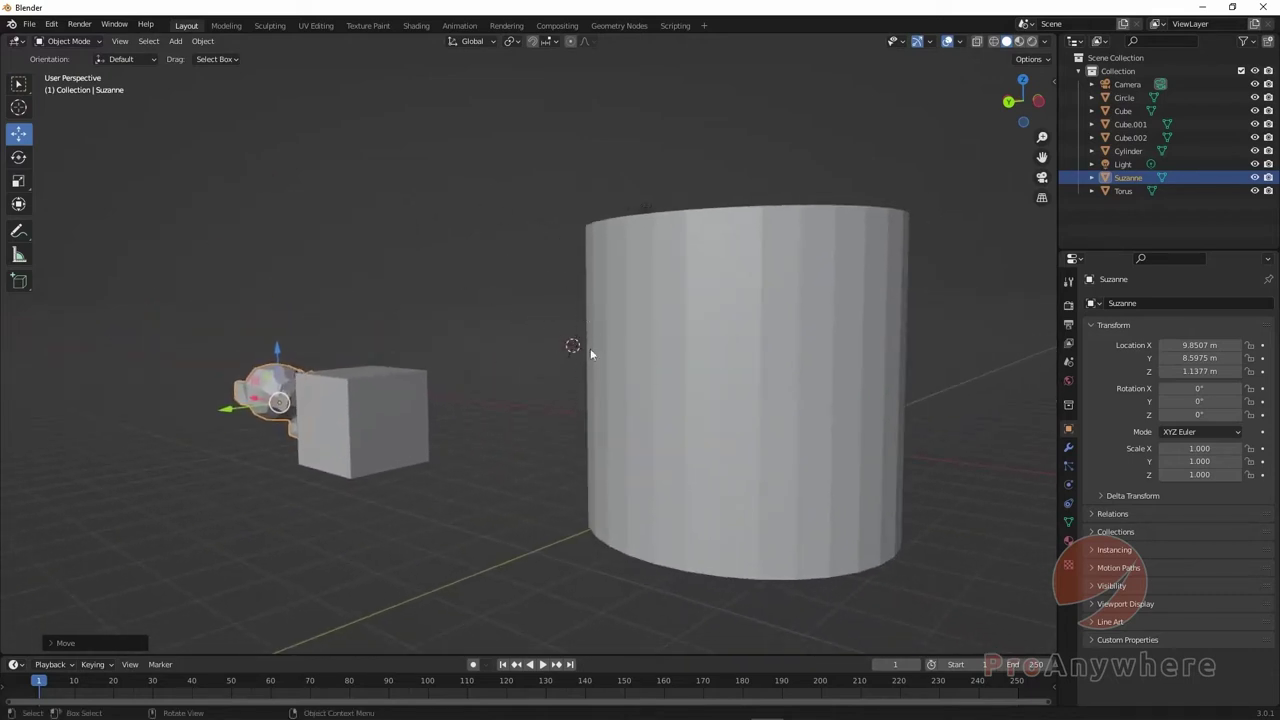
{"action": "scroll", "coordinate": [592, 365], "scroll_direction": "down", "scroll_amount": 6}
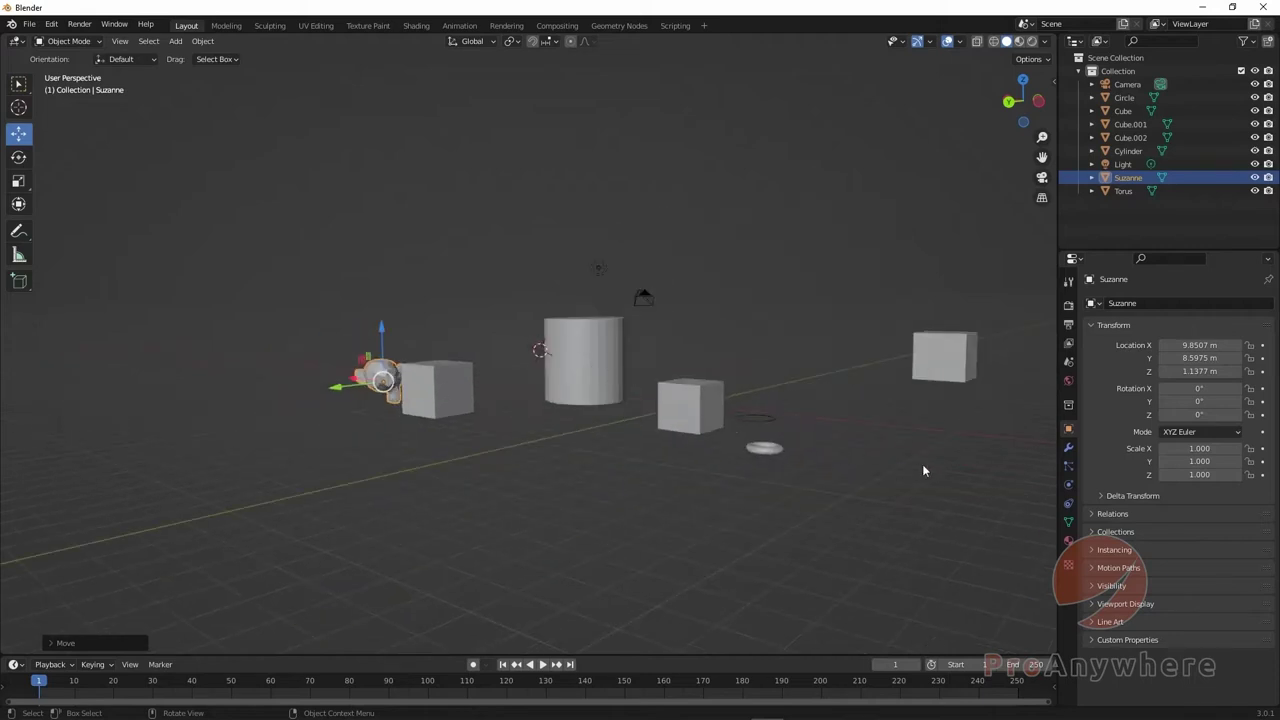
{"action": "middle_click_drag", "start_coordinate": [627, 452], "coordinate": [474, 292]}
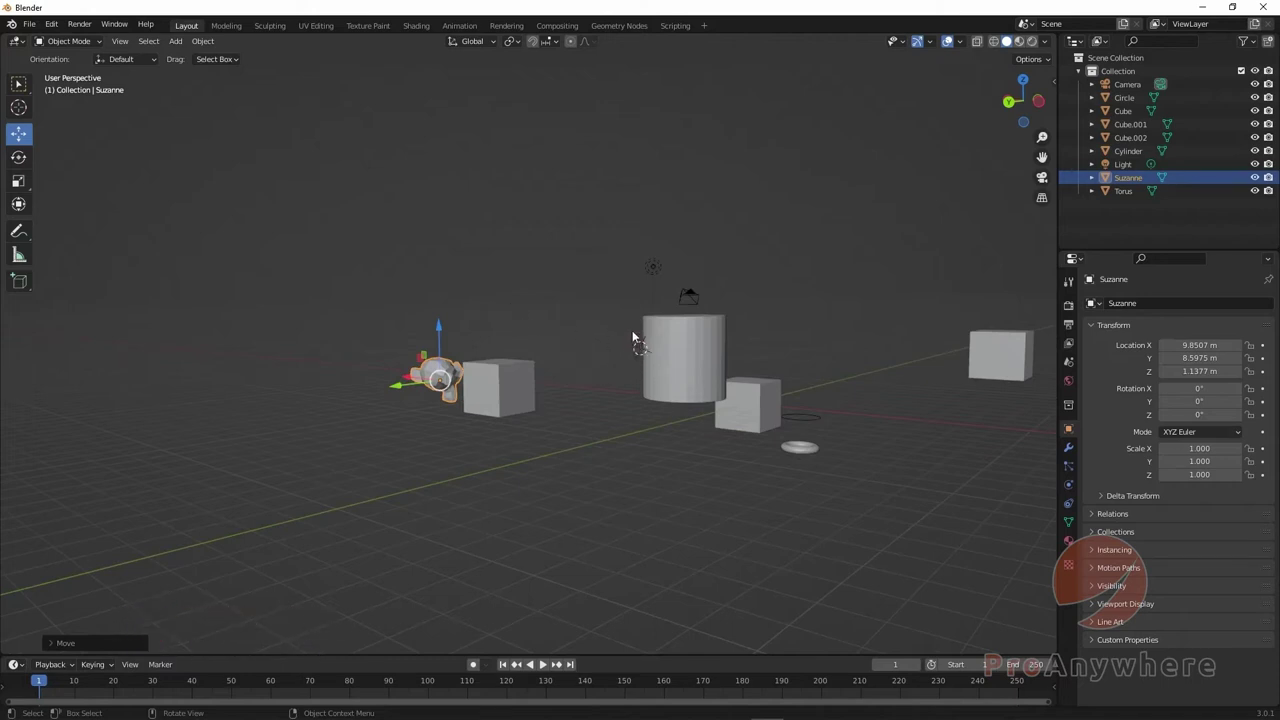
{"action": "scroll", "coordinate": [600, 415], "scroll_direction": "down", "scroll_amount": 3}
{"action": "middle_click_drag", "start_coordinate": [574, 423], "coordinate": [717, 449]}
{"action": "middle_click_drag", "start_coordinate": [578, 370], "coordinate": [623, 374]}
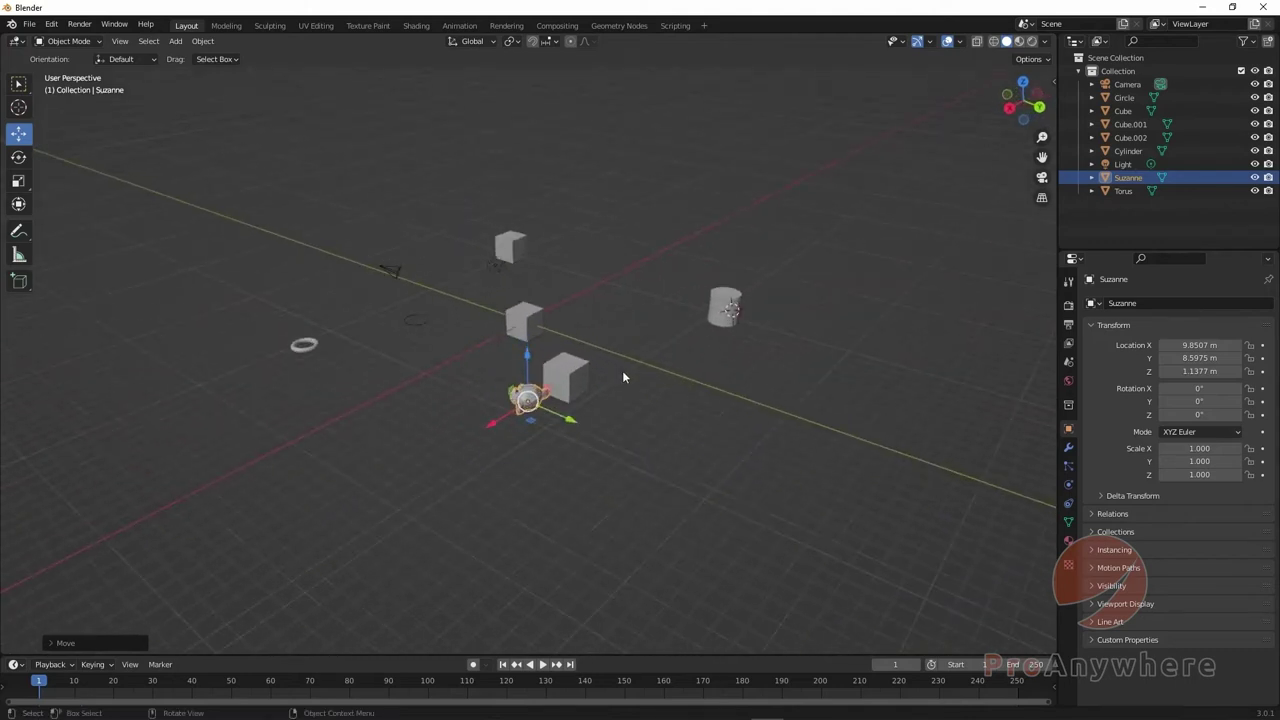
Step: Place the 3D cursor at the upper edge of the cylinder and add a second monkey mesh there
{"action": "right_click", "coordinate": [712, 302], "text": "shift"}
{"action": "left_click", "coordinate": [175, 41]}
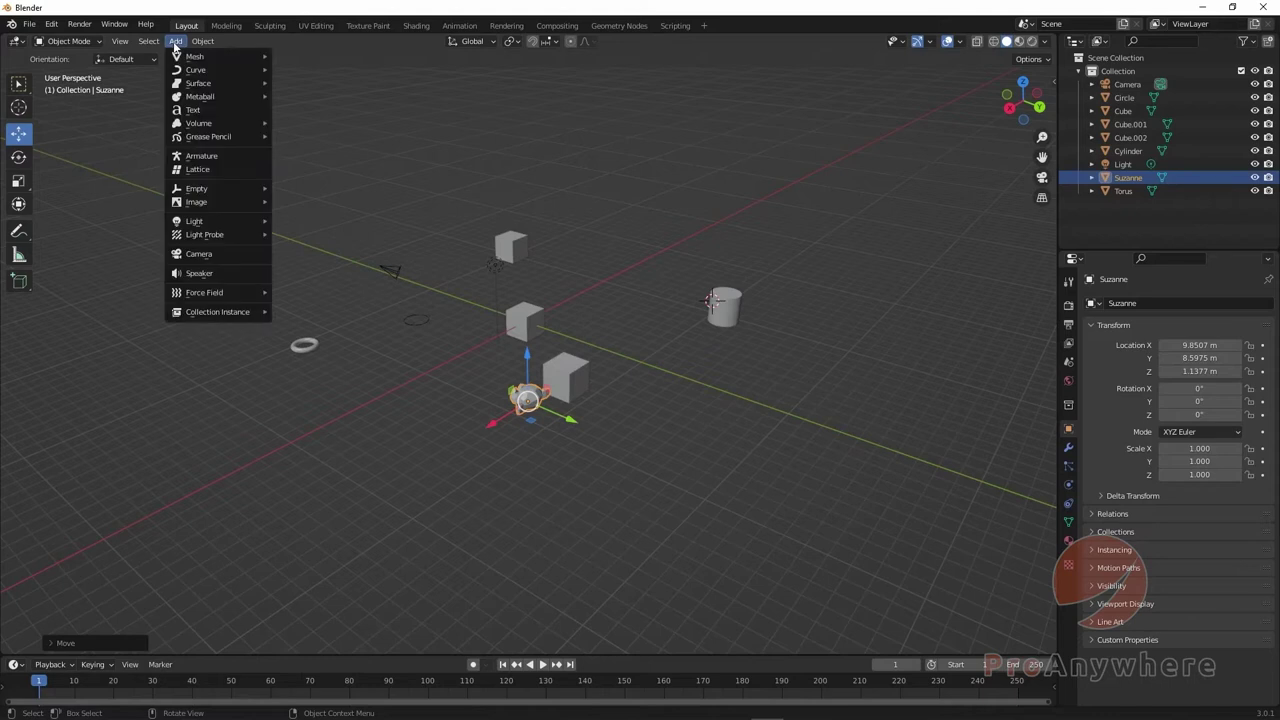
{"action": "mouse_move", "coordinate": [220, 56]}
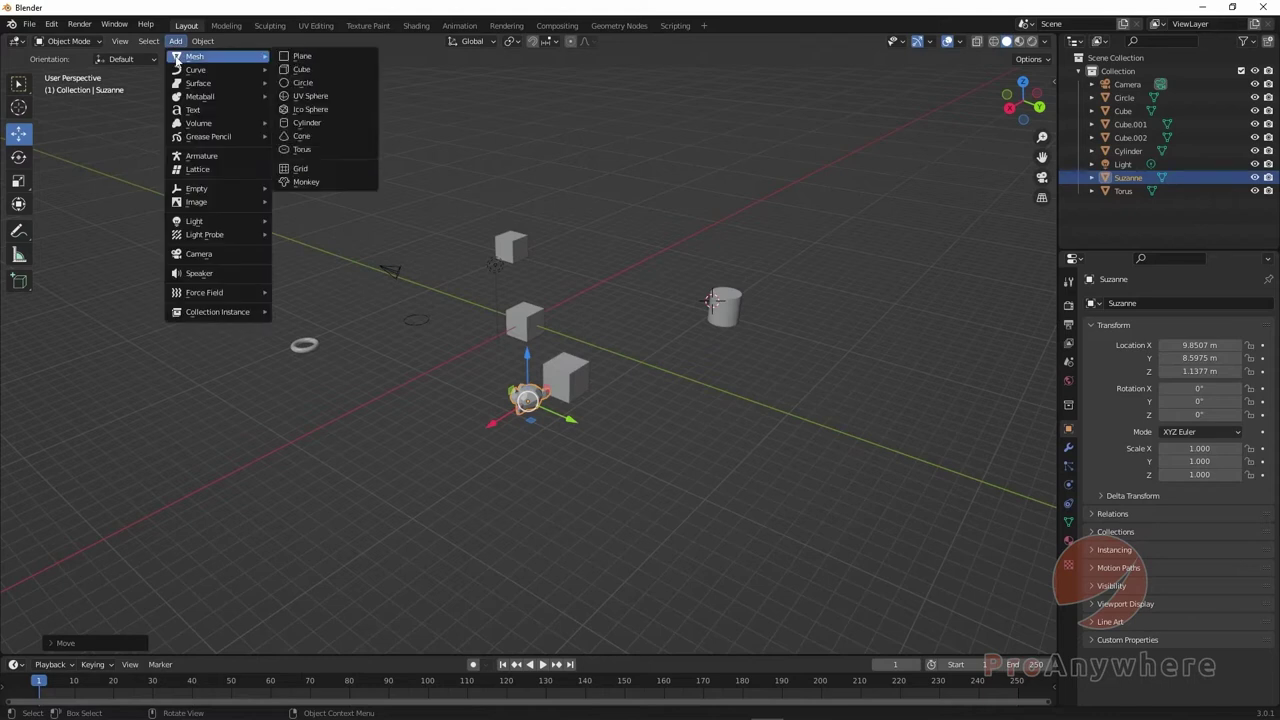
{"action": "left_click", "coordinate": [290, 182]}
Step: Frame the second monkey and examine how it sits against the cylinder and within the whole scene
{"action": "scroll", "coordinate": [656, 326], "scroll_direction": "up", "scroll_amount": 4}
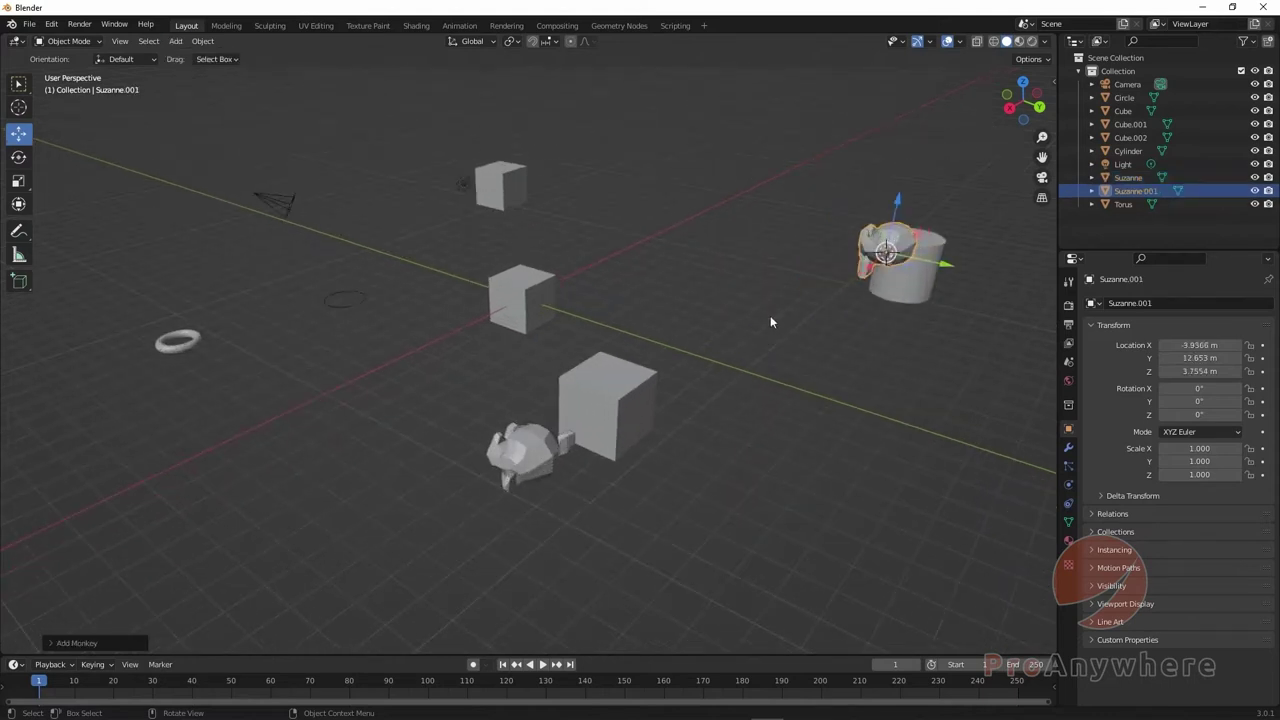
{"action": "scroll", "coordinate": [770, 315], "scroll_direction": "down", "scroll_amount": 3}
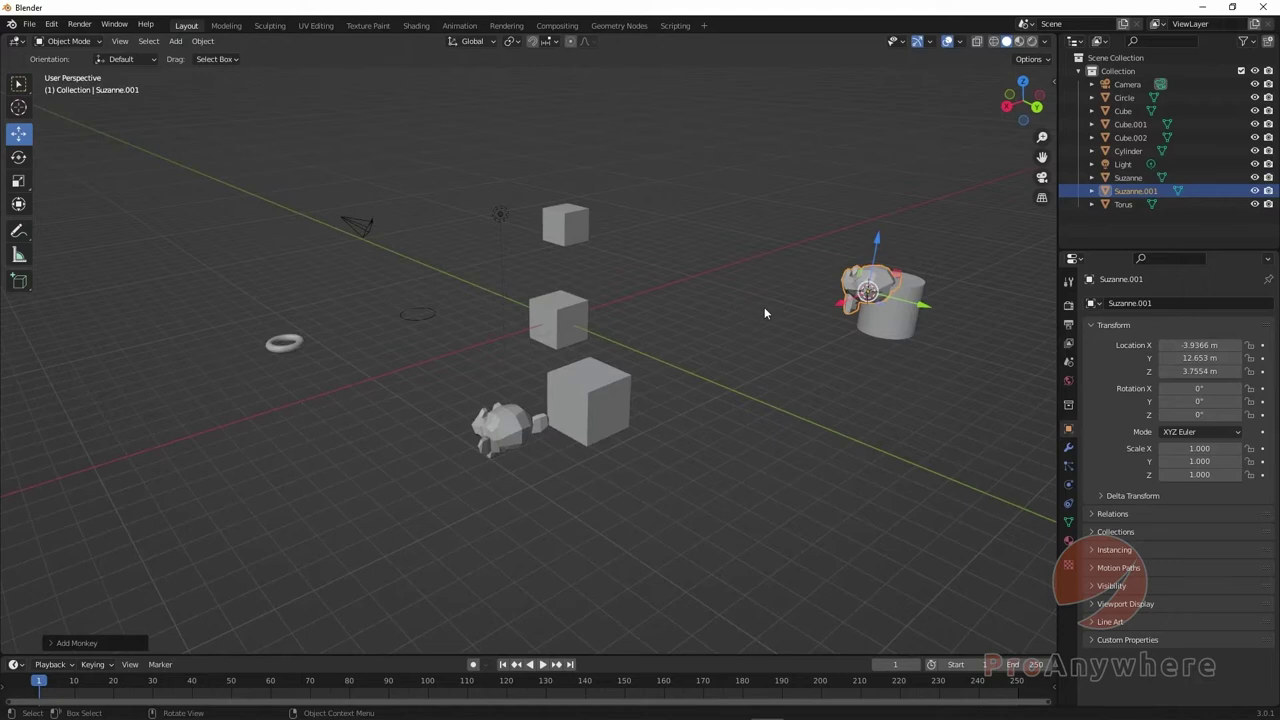
{"action": "key", "text": "KP_Decimal"}
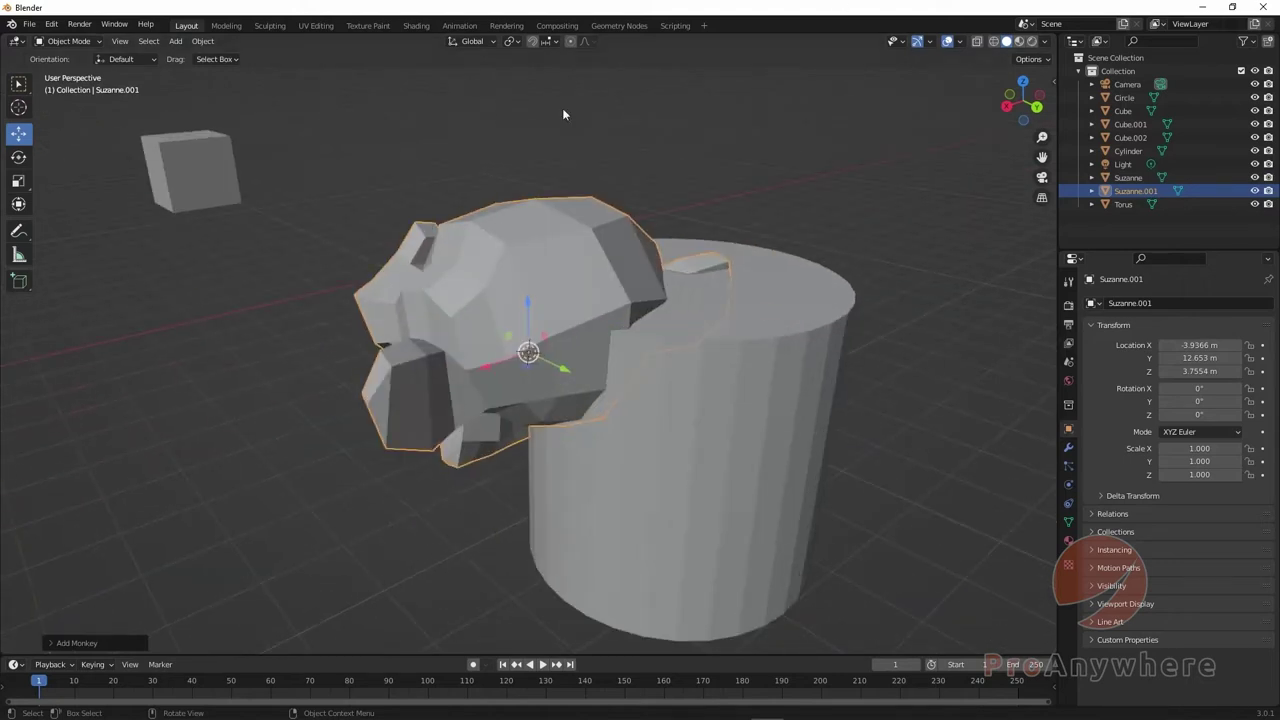
{"action": "middle_click_drag", "start_coordinate": [492, 391], "coordinate": [616, 369]}
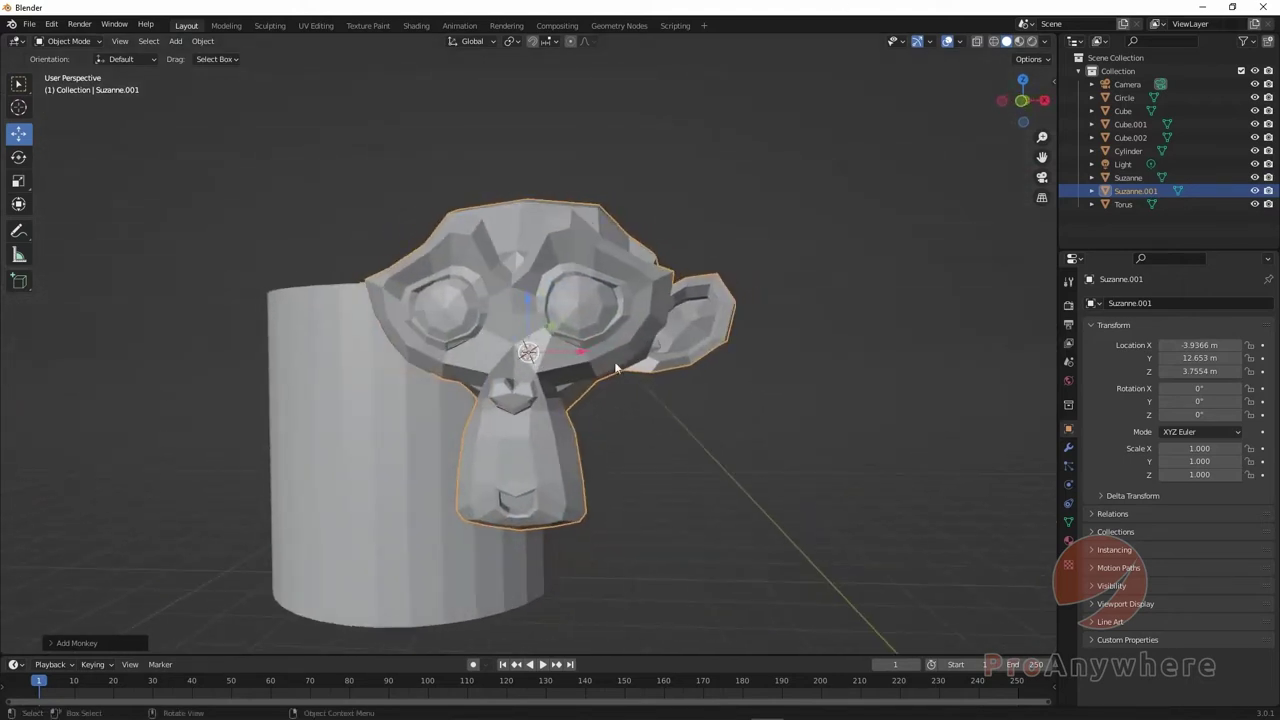
{"action": "scroll", "coordinate": [604, 428], "scroll_direction": "down", "scroll_amount": 2}
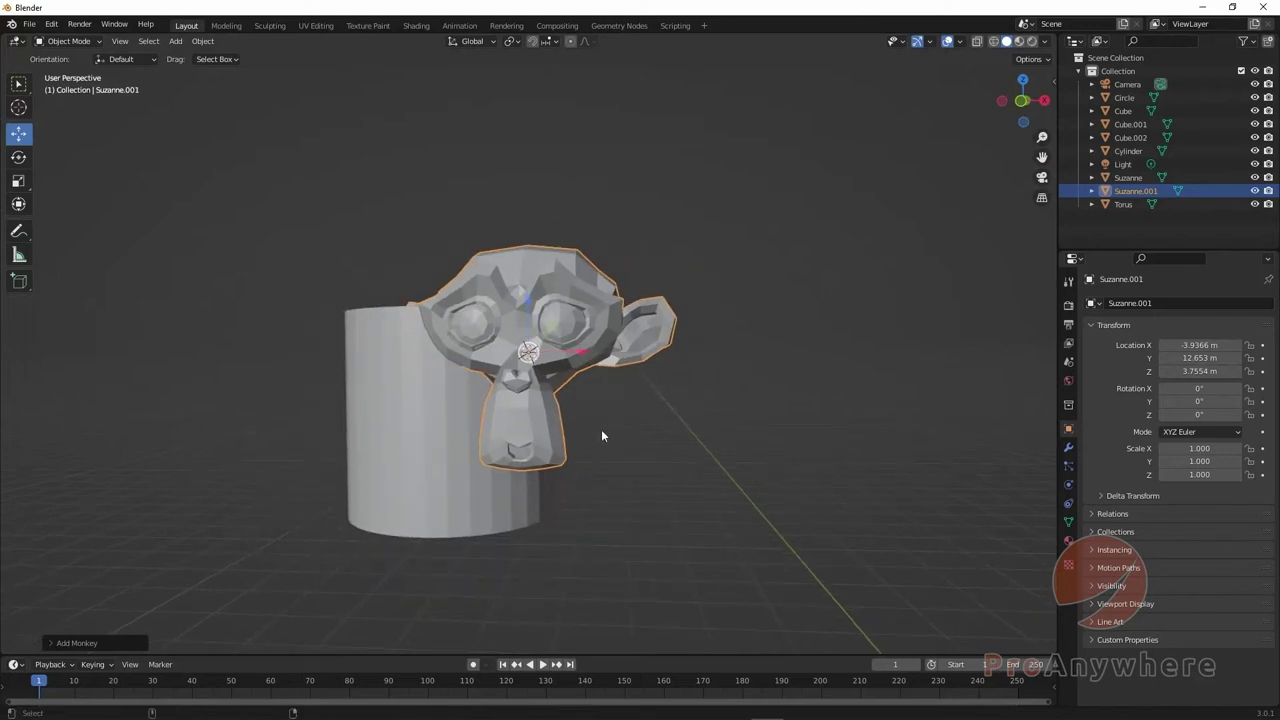
{"action": "scroll", "coordinate": [586, 421], "scroll_direction": "down", "scroll_amount": 6}
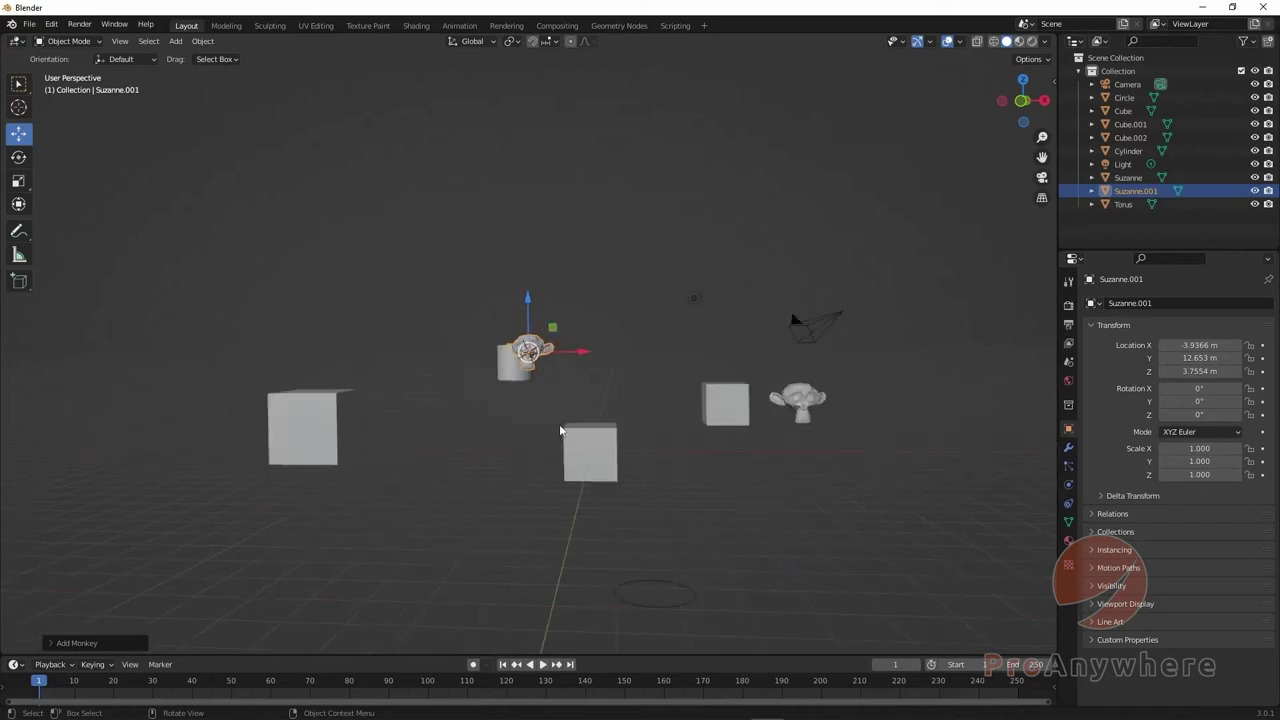
Step: Start a new General file without saving the current scene
{"action": "middle_click_drag", "start_coordinate": [561, 428], "coordinate": [432, 425]}
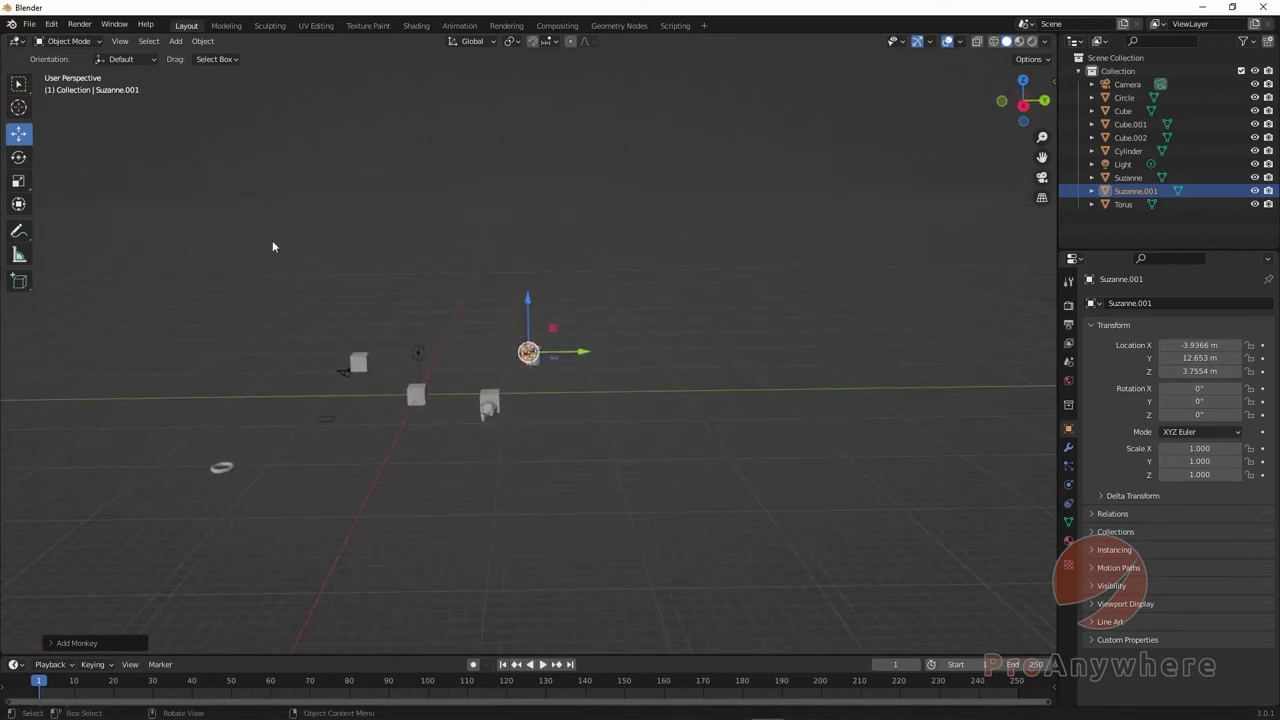
{"action": "left_click", "coordinate": [30, 25]}
{"action": "mouse_move", "coordinate": [36, 42]}
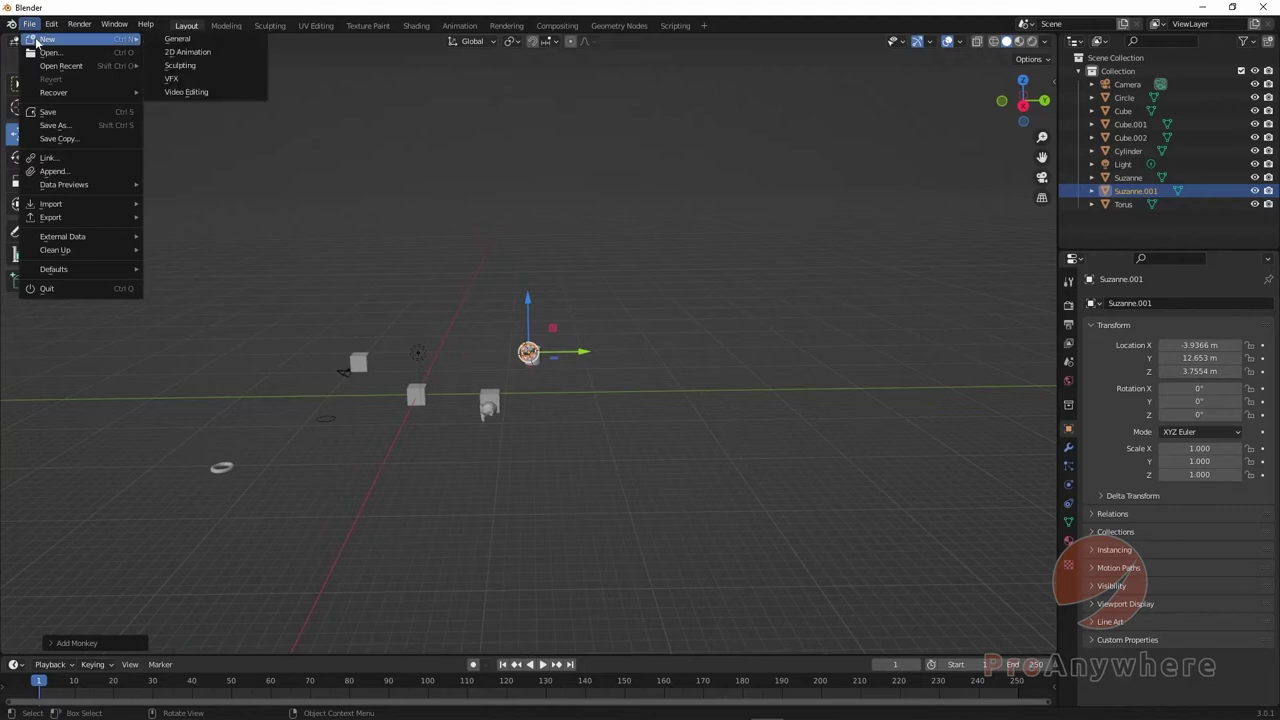
{"action": "left_click", "coordinate": [229, 41]}
{"action": "left_click", "coordinate": [665, 391]}
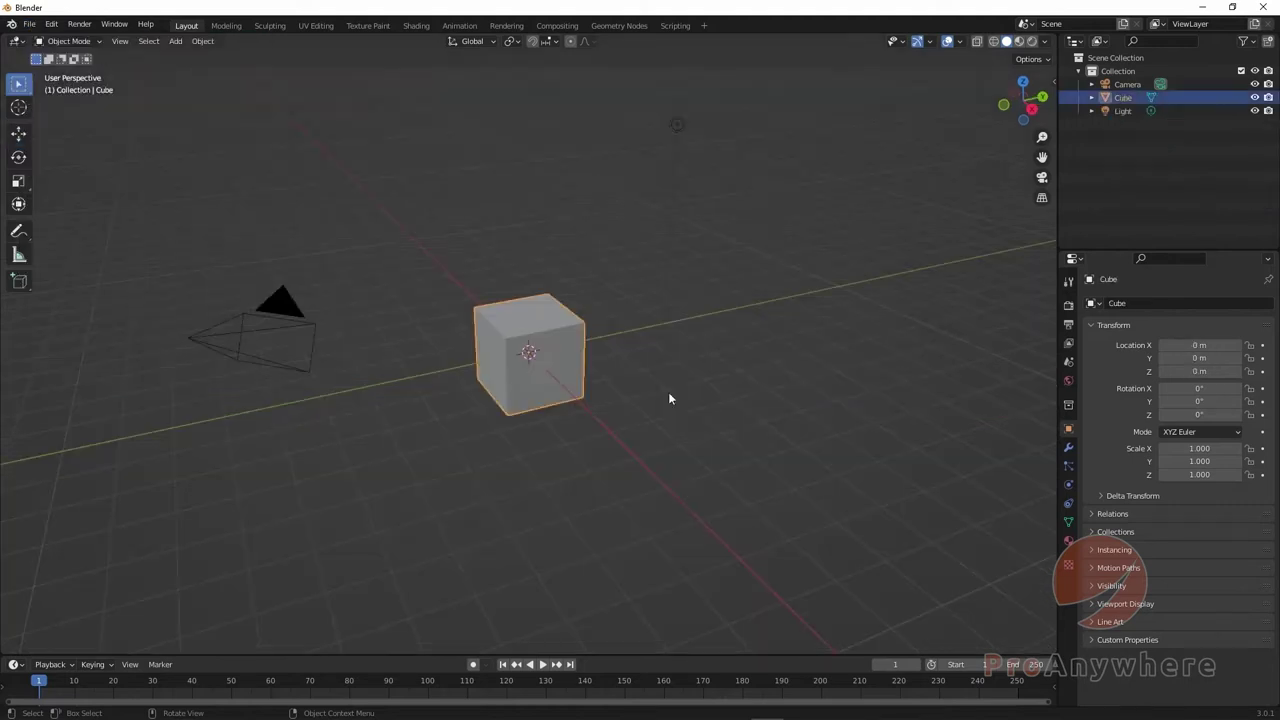
{"action": "scroll", "coordinate": [545, 409], "scroll_direction": "down", "scroll_amount": 3}
{"action": "middle_click_drag", "start_coordinate": [545, 409], "coordinate": [513, 386]}
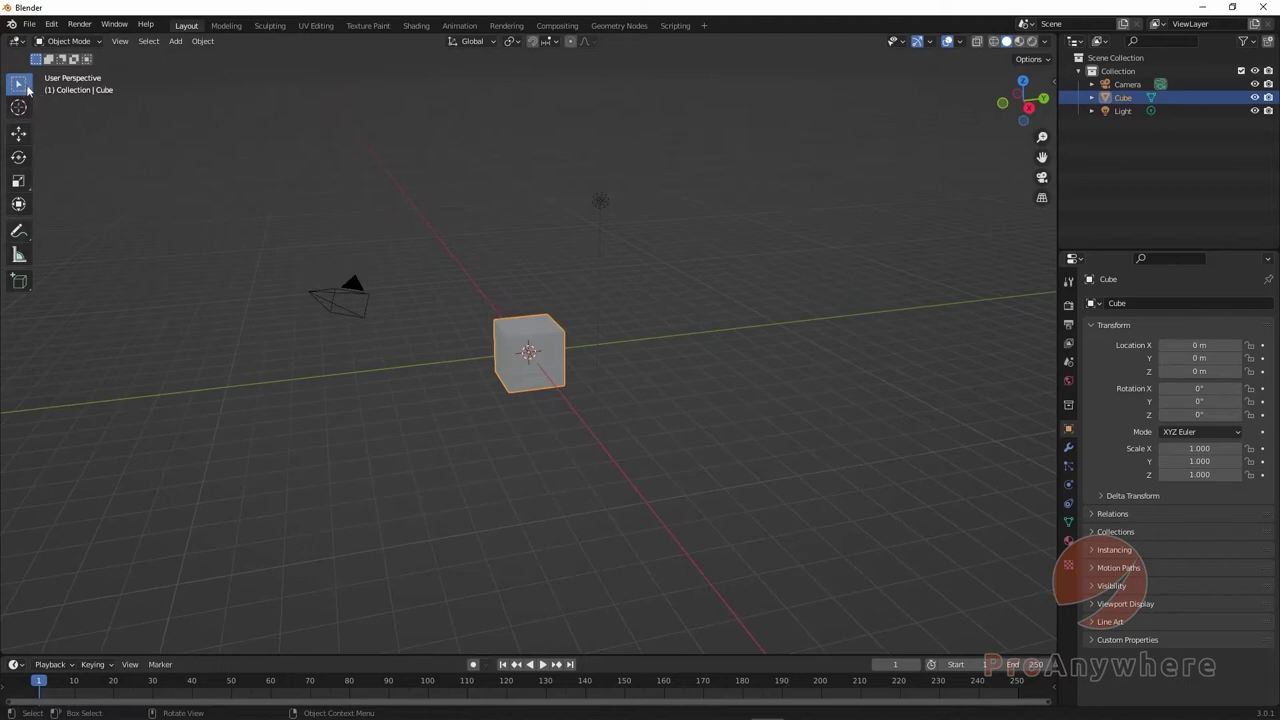
Step: Widen the toolbar to show the tool names and look at the variants of the Scale tool
{"action": "left_click_drag", "start_coordinate": [36, 84], "coordinate": [272, 98]}
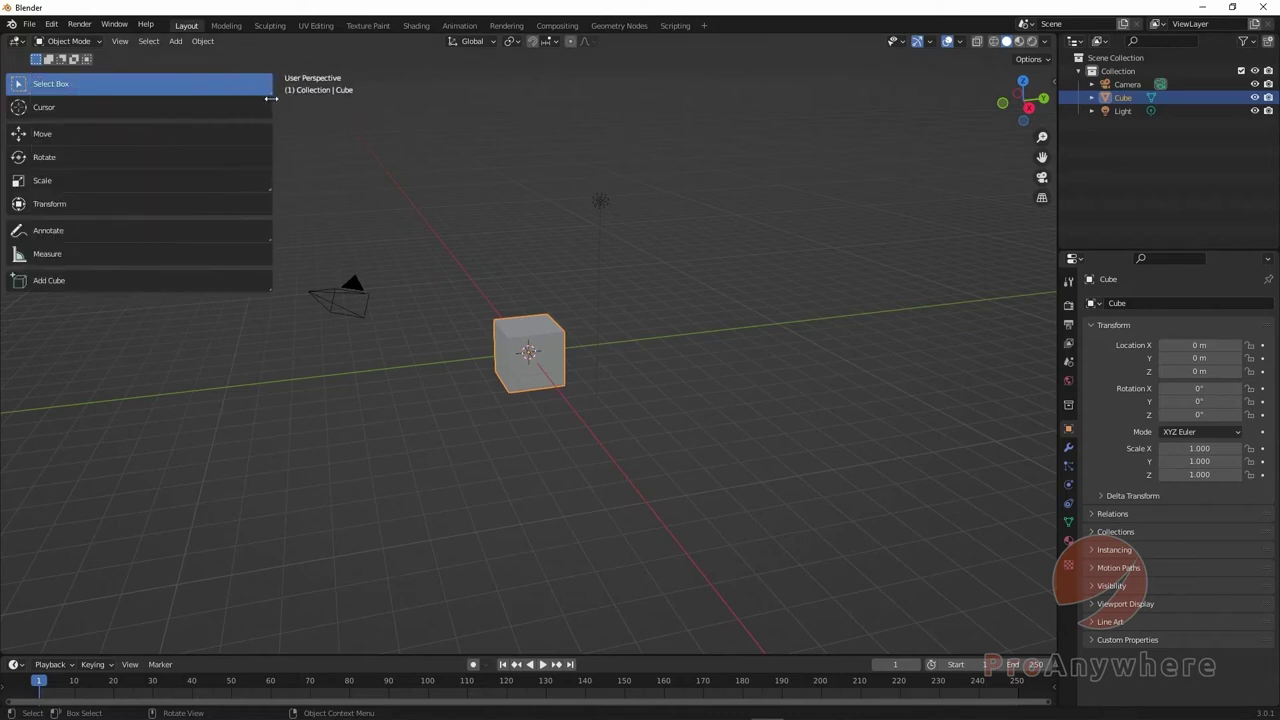
{"action": "left_click", "coordinate": [270, 188]}
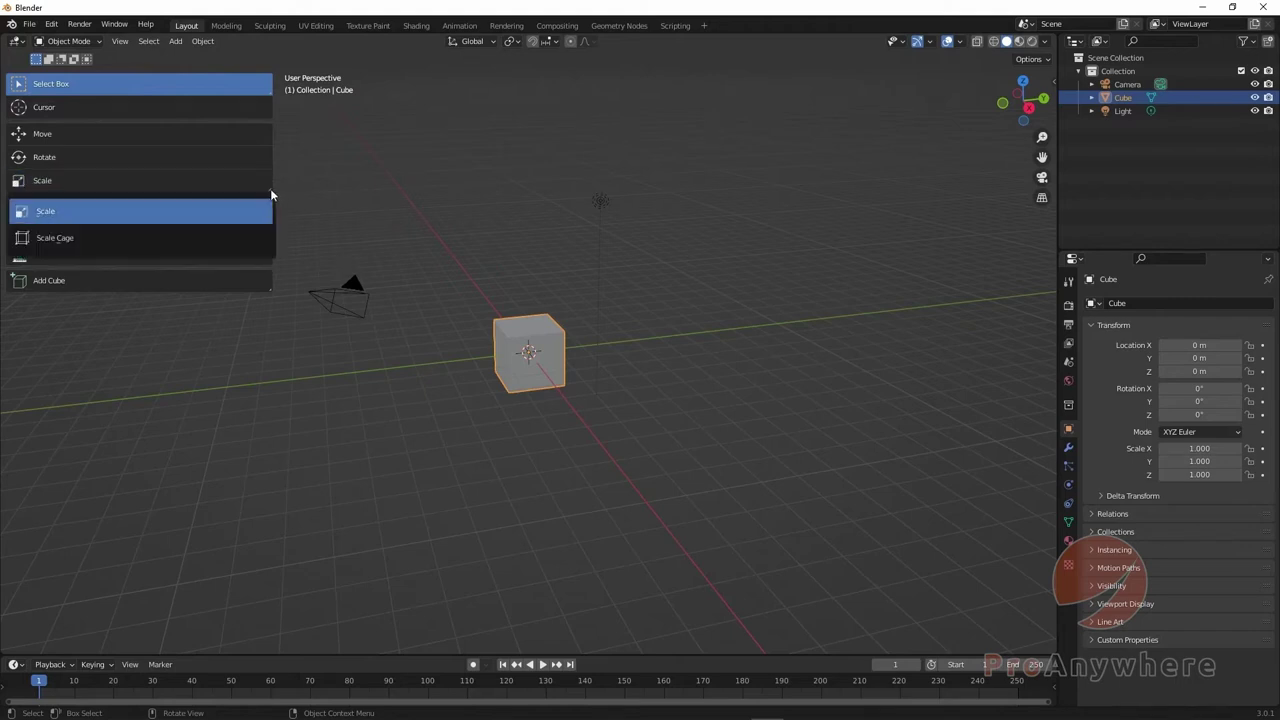
{"action": "left_click", "coordinate": [265, 190]}
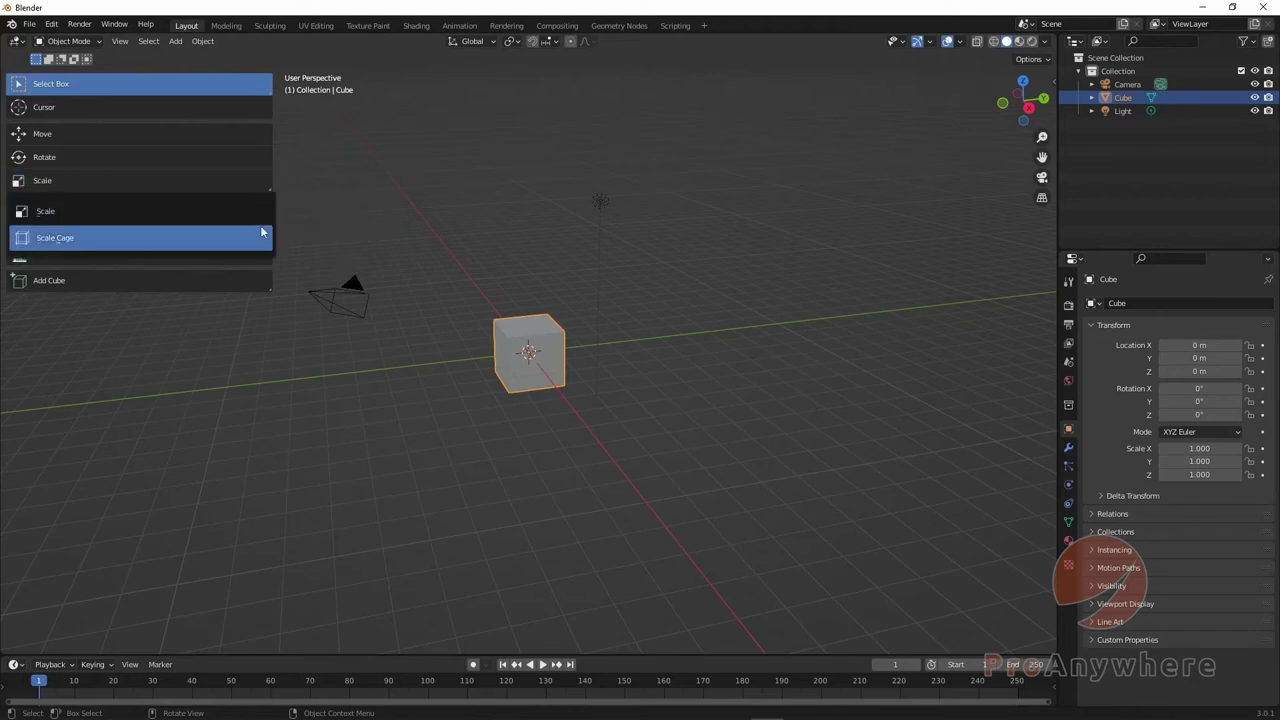
Step: Collapse the toolbar completely, restore it, and narrow it to a single column of icons
{"action": "mouse_move", "coordinate": [266, 93]}
{"action": "left_mouse_down"}
{"action": "mouse_move", "coordinate": [268, 134]}
{"action": "mouse_move", "coordinate": [4, 131]}
{"action": "left_mouse_up"}
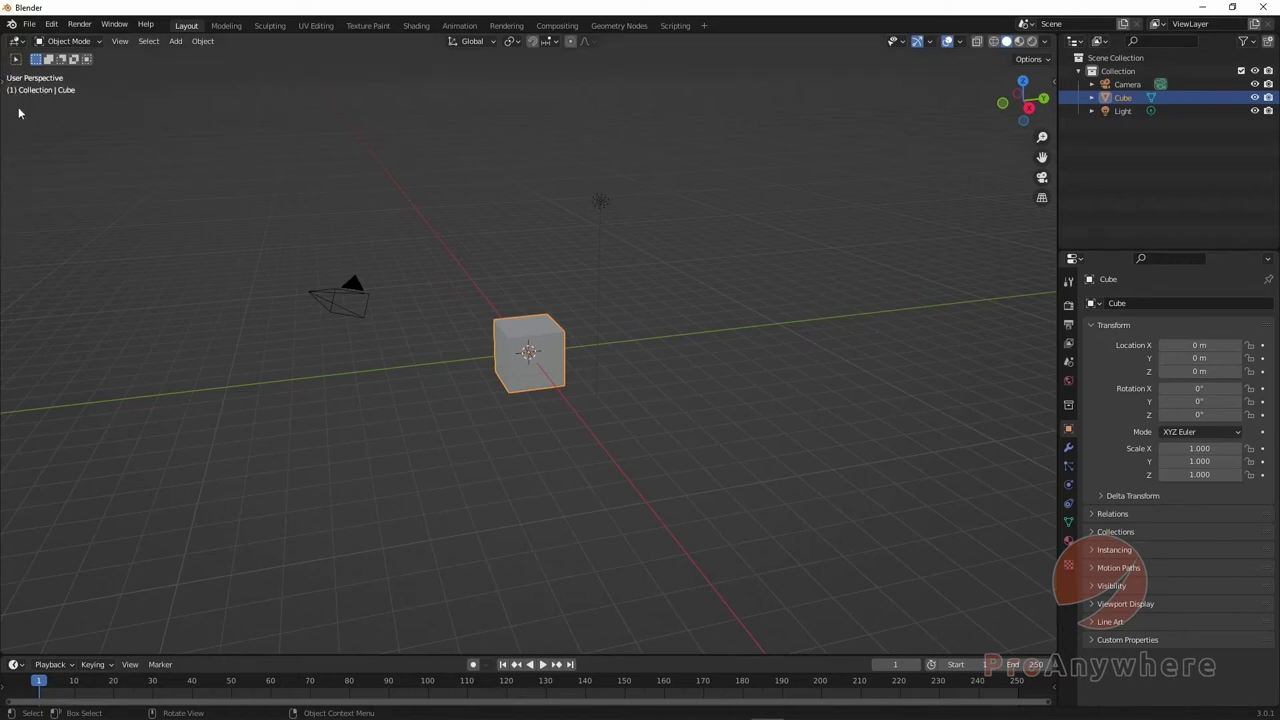
{"action": "left_click", "coordinate": [5, 85]}
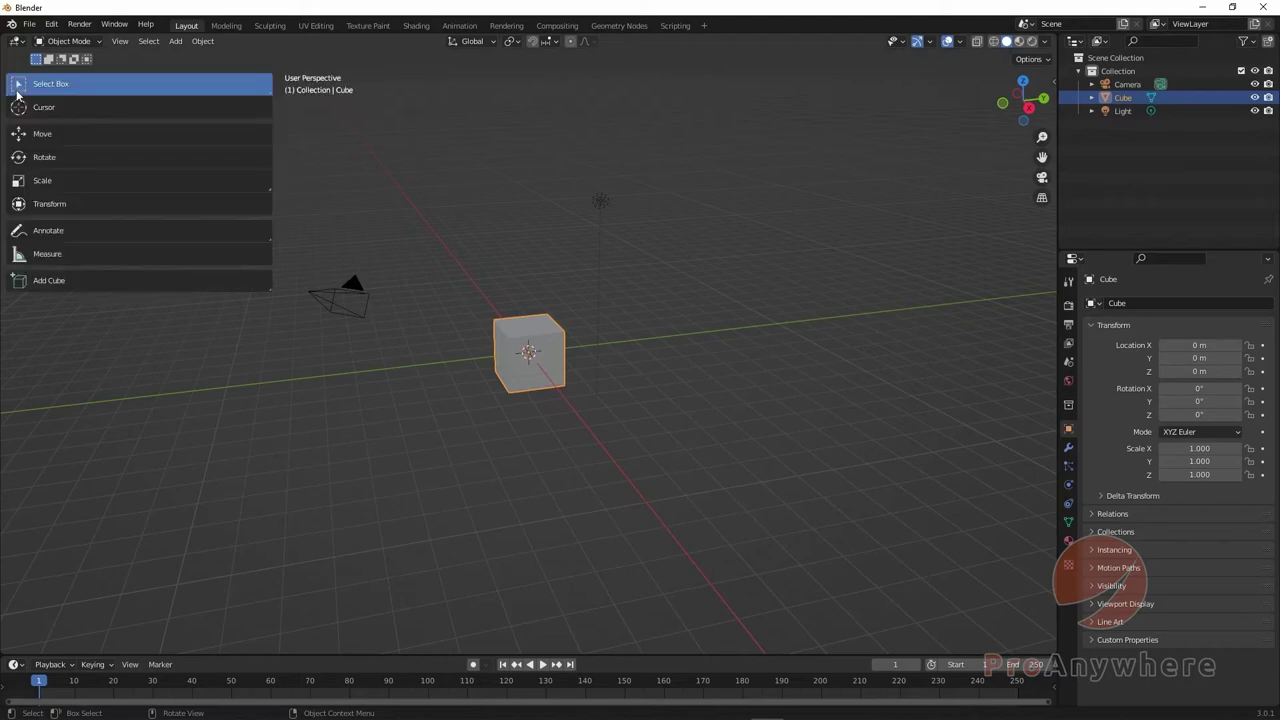
{"action": "left_click_drag", "start_coordinate": [271, 107], "coordinate": [30, 119]}
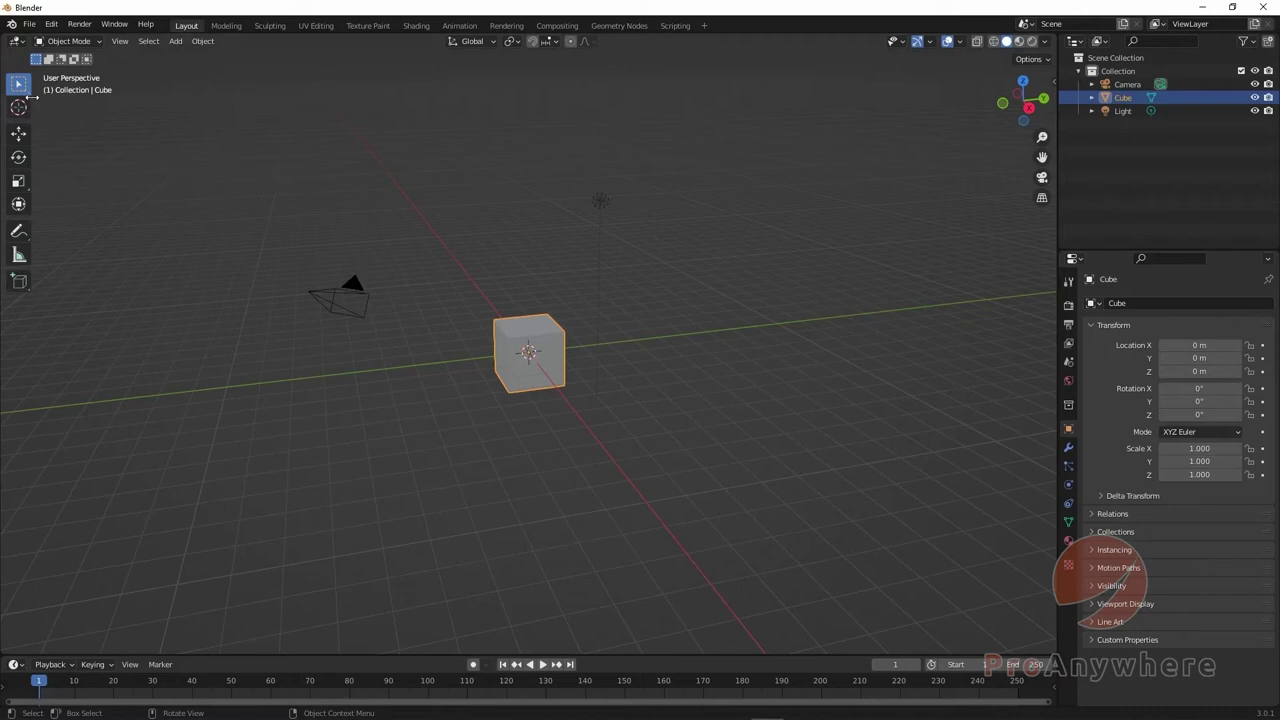
Step: Hide the toolbar, show it again, and deselect the cube
{"action": "key", "text": "t"}
{"action": "mouse_move", "coordinate": [8, 90]}
{"action": "left_mouse_down"}
{"action": "mouse_move", "coordinate": [34, 78]}
{"action": "mouse_move", "coordinate": [4, 84]}
{"action": "left_mouse_up"}
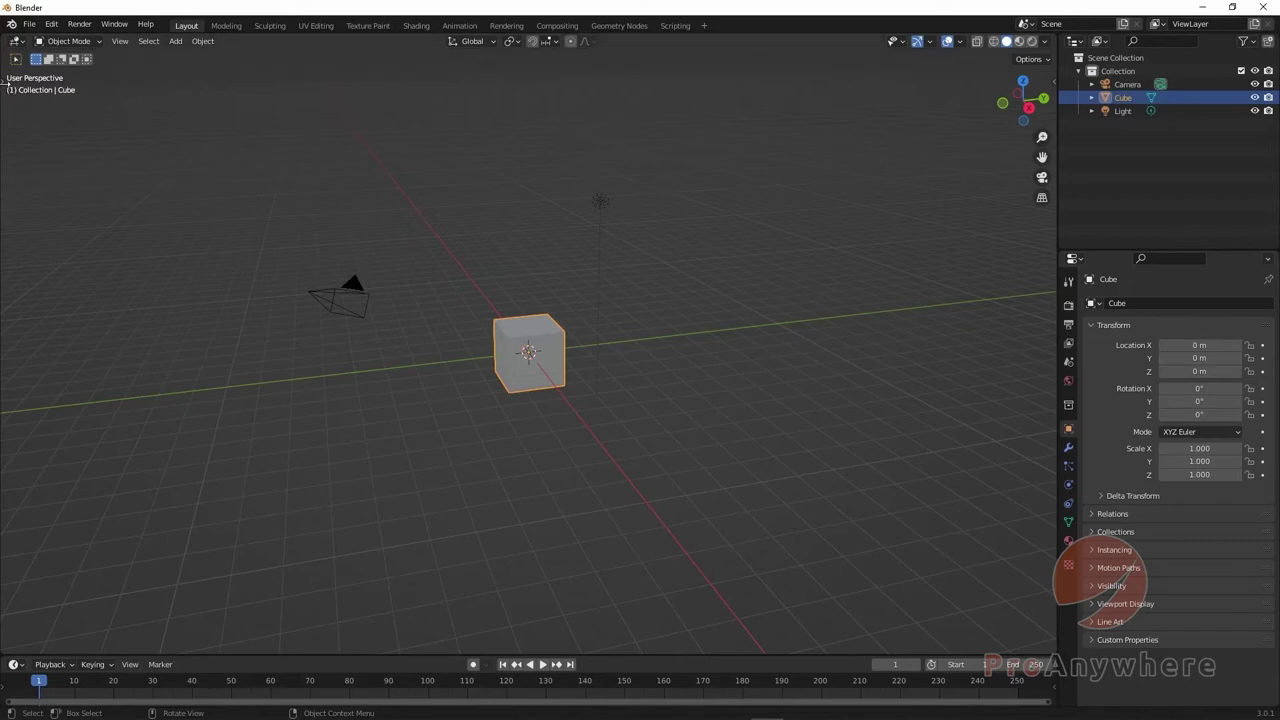
{"action": "left_click", "coordinate": [4, 84]}
{"action": "left_click", "coordinate": [583, 150]}
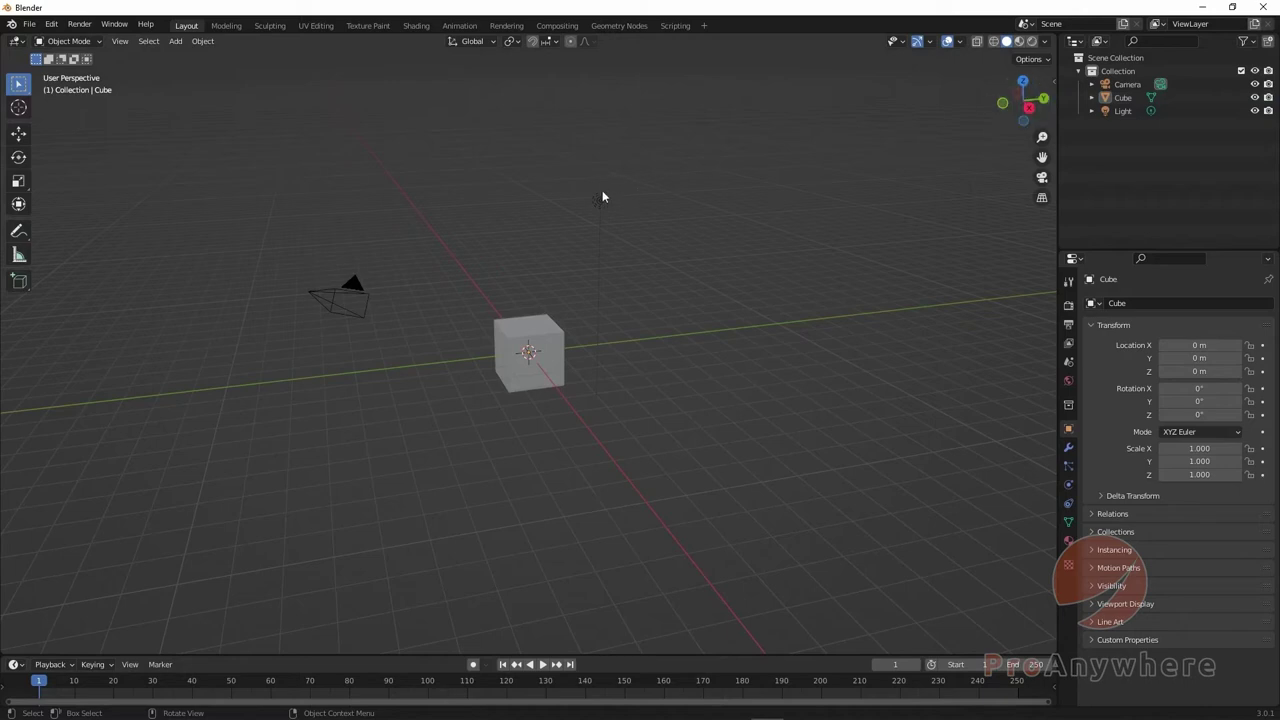
Step: Toggle the sidebar with the transform values several times, leave it shown, and look at the rotation mode options
{"action": "key", "text": "n"}
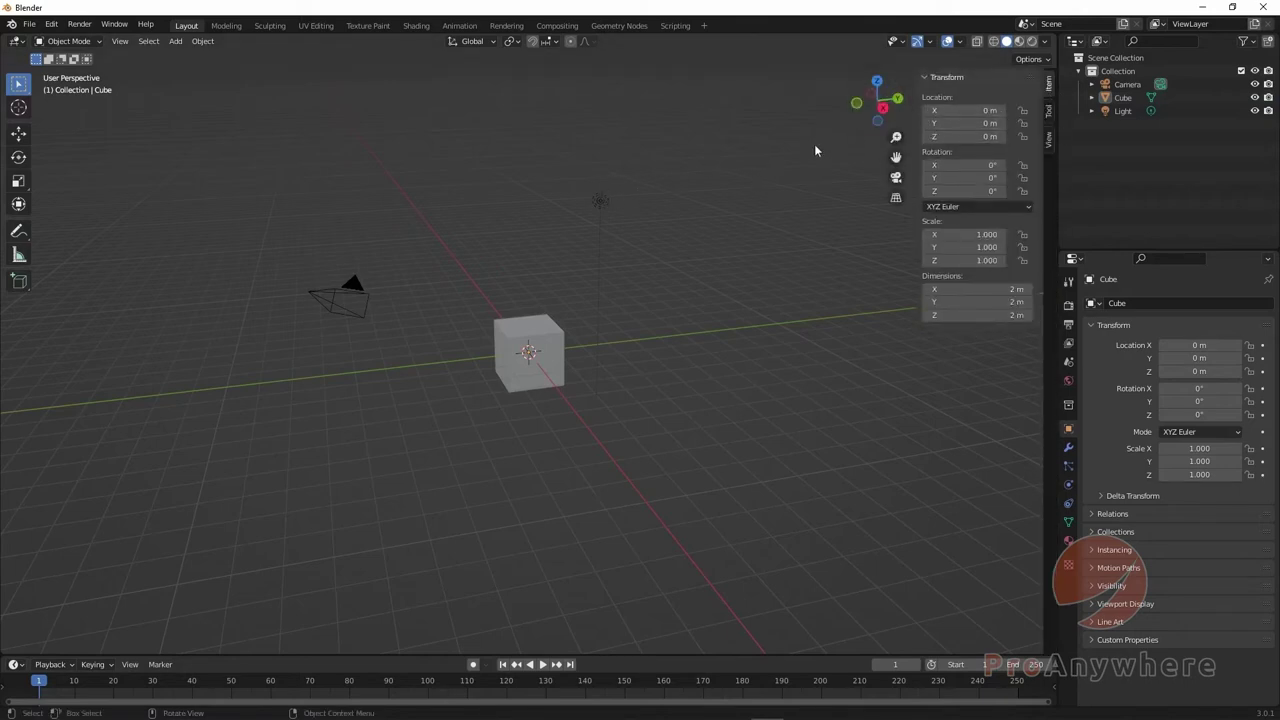
{"action": "key", "text": "n"}
{"action": "key", "text": "n"}
{"action": "key", "text": "n"}
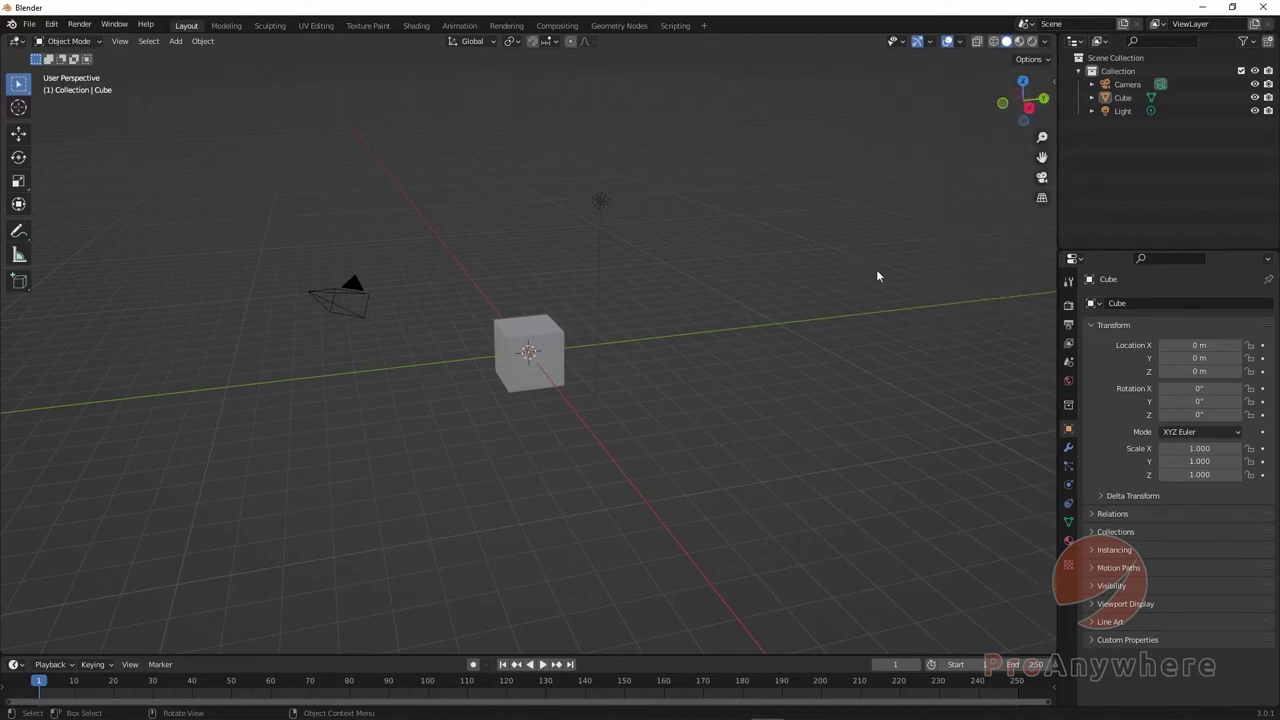
{"action": "left_click", "coordinate": [1052, 82]}
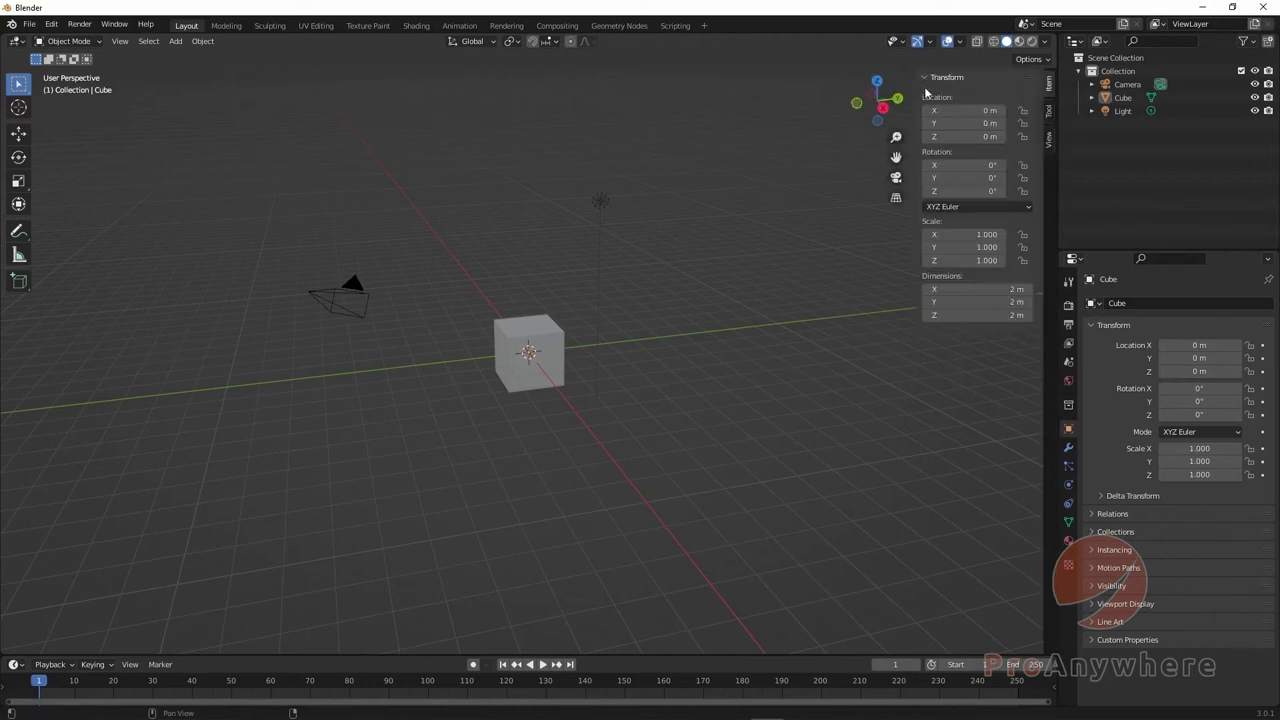
{"action": "left_click_drag", "start_coordinate": [915, 85], "coordinate": [1010, 90]}
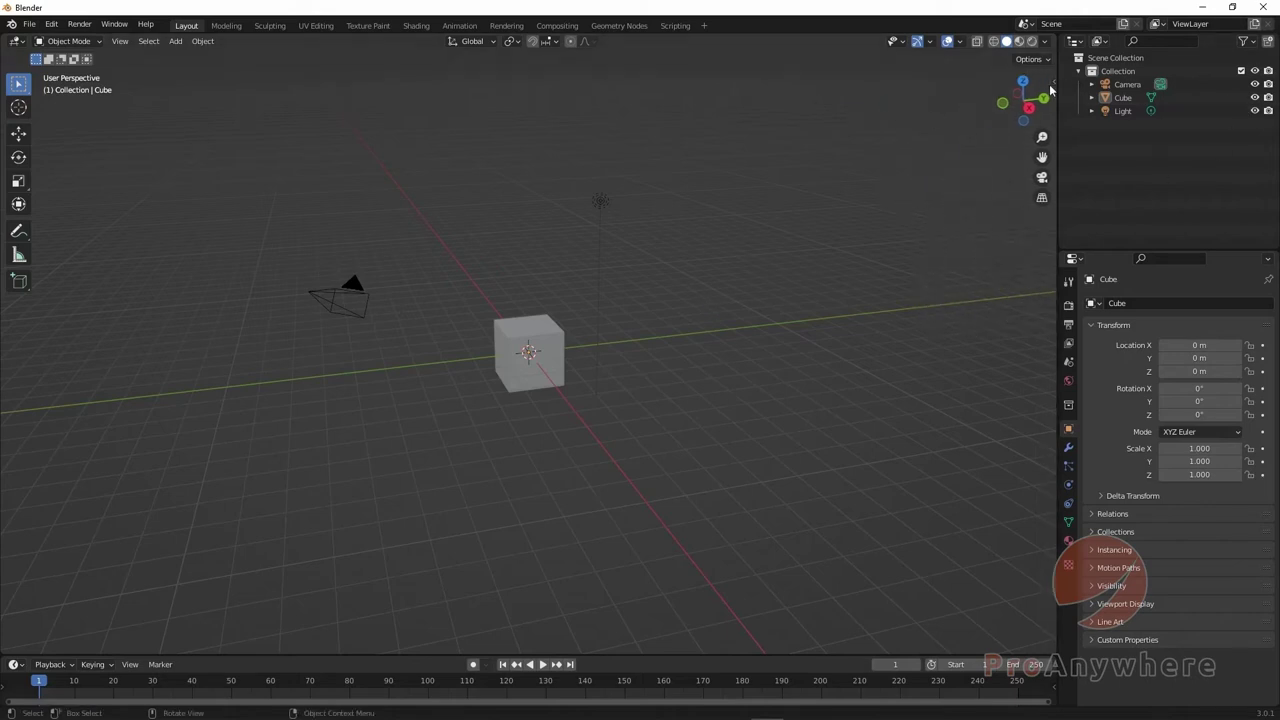
{"action": "key", "text": "n"}
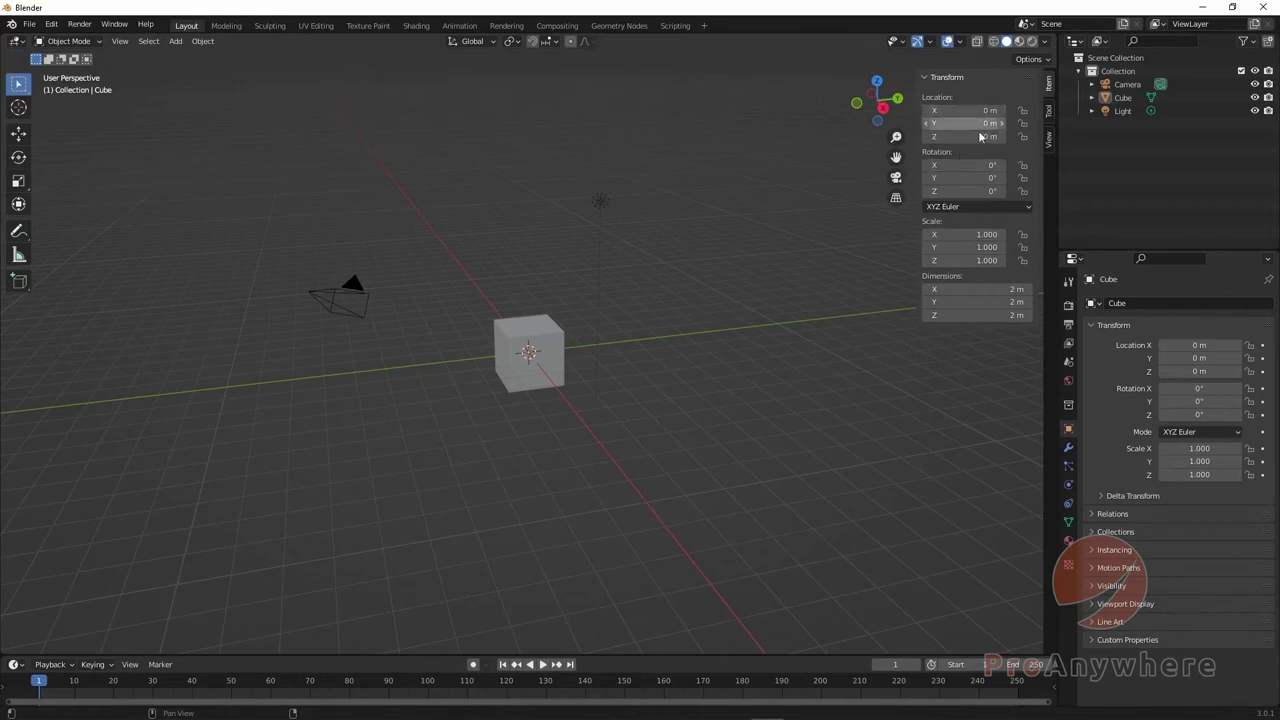
{"action": "left_click", "coordinate": [971, 207]}
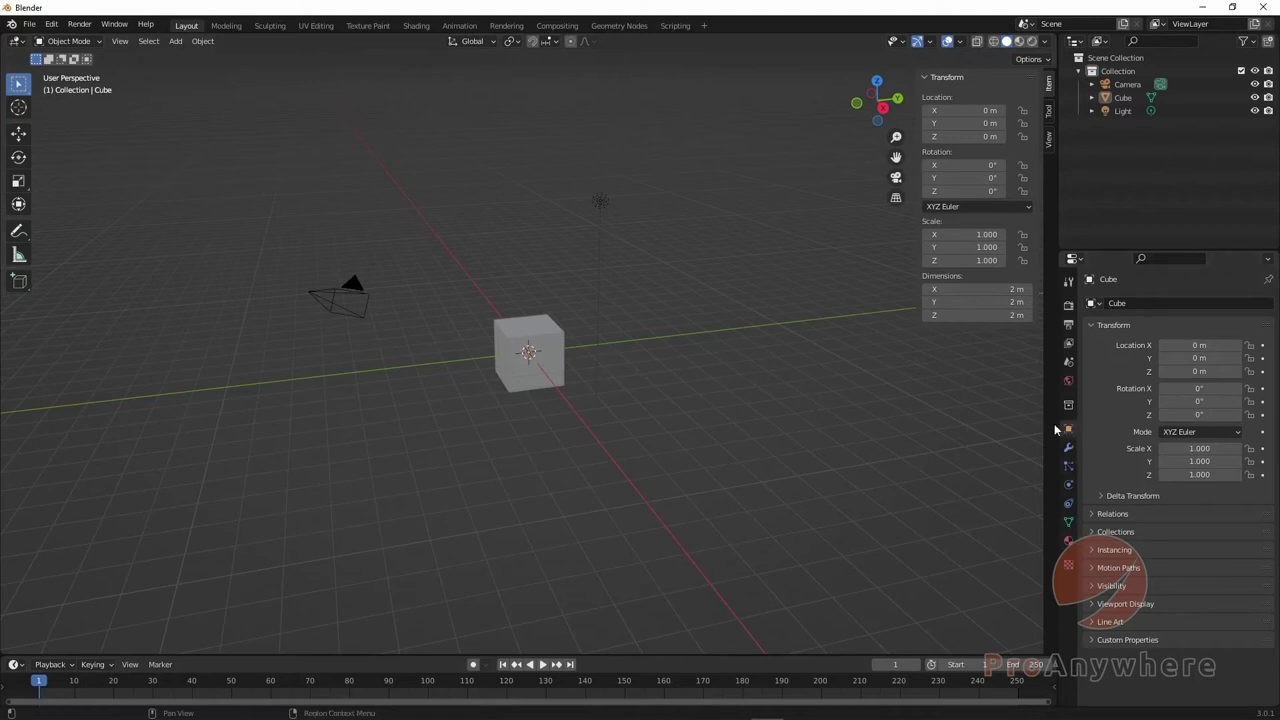
Step: Select the cube, expand its Viewport Display settings, and open the picker for its display color
{"action": "left_click", "coordinate": [550, 346]}
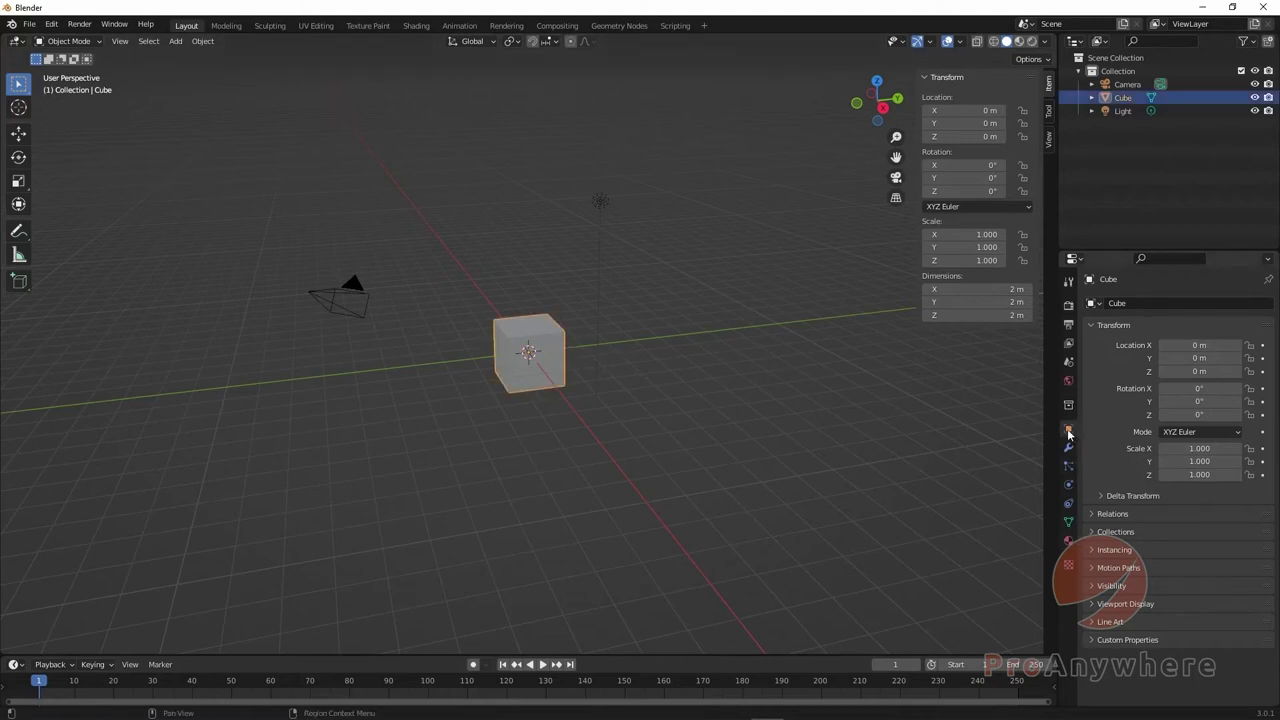
{"action": "left_click", "coordinate": [1123, 604]}
{"action": "scroll", "coordinate": [1193, 600], "scroll_direction": "down", "scroll_amount": 3}
{"action": "left_click", "coordinate": [1180, 630]}
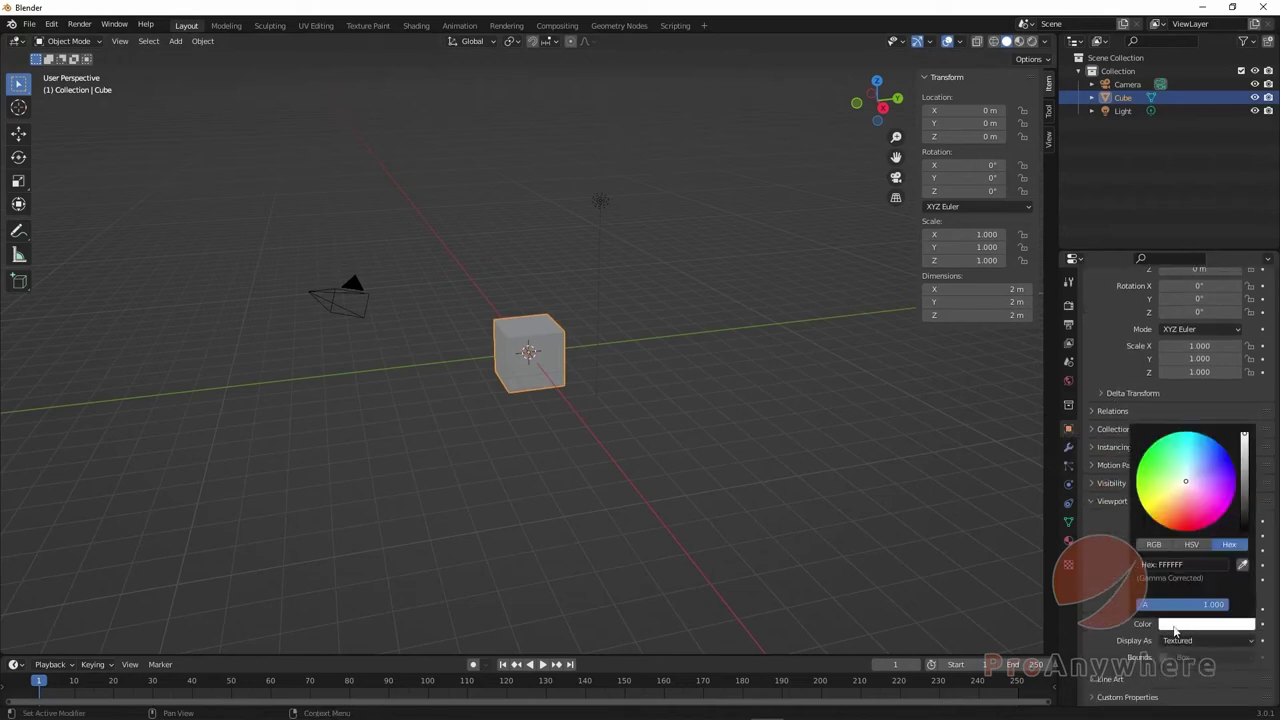
Step: Compare the RGB, HSV and Hex value modes of the cube's display color, finishing on Hex
{"action": "left_click", "coordinate": [1154, 546]}
{"action": "left_click", "coordinate": [1190, 545]}
{"action": "left_click", "coordinate": [1155, 545]}
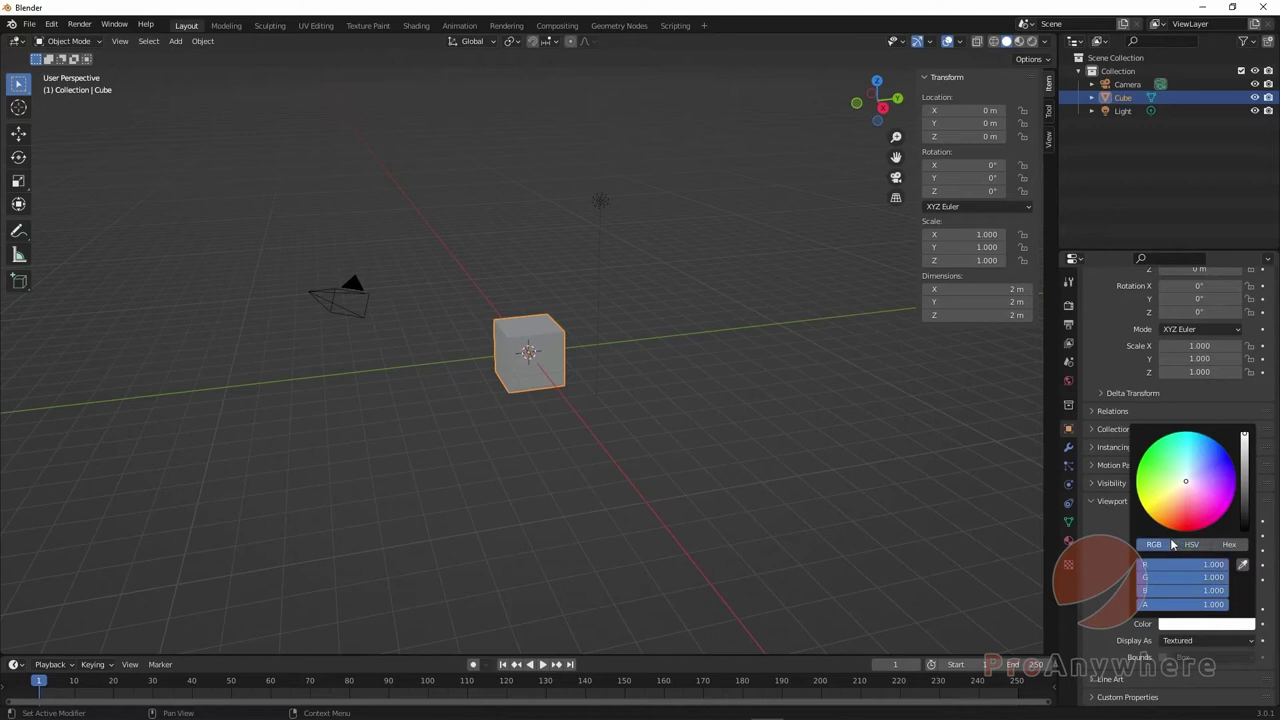
{"action": "left_click", "coordinate": [1190, 545]}
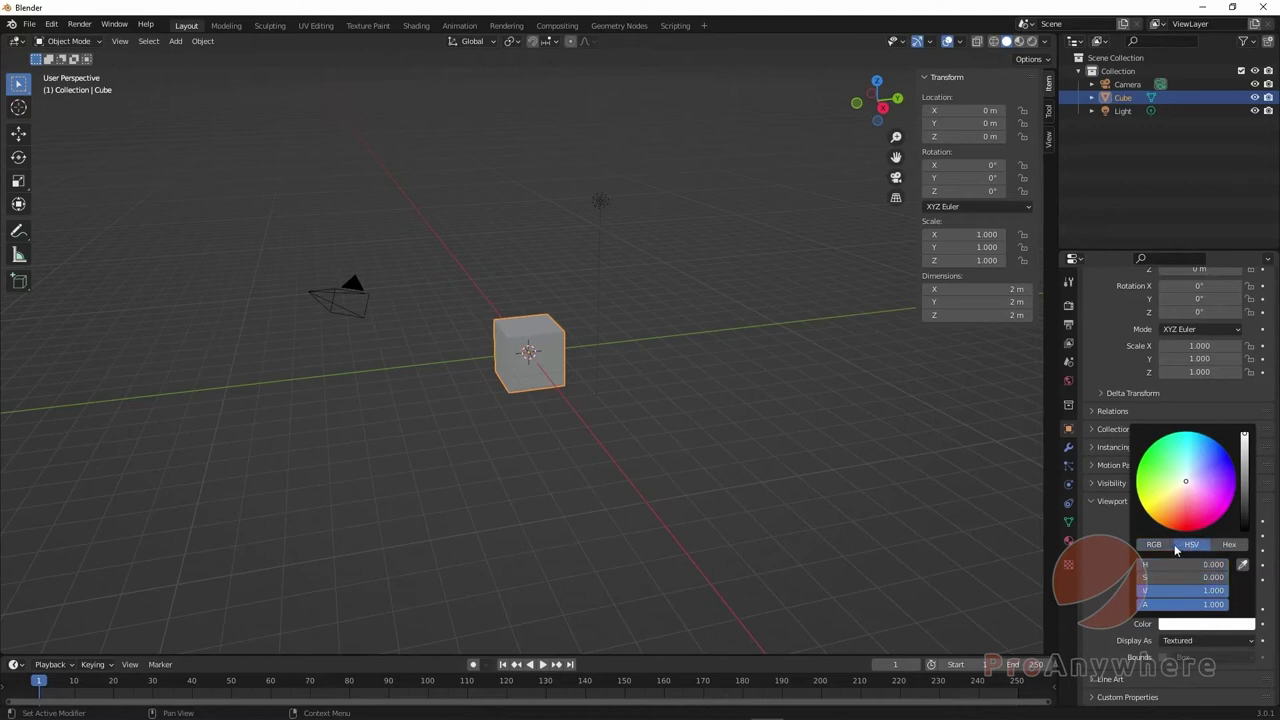
{"action": "left_click", "coordinate": [1150, 546]}
{"action": "left_click", "coordinate": [1192, 545]}
{"action": "left_click", "coordinate": [1232, 545]}
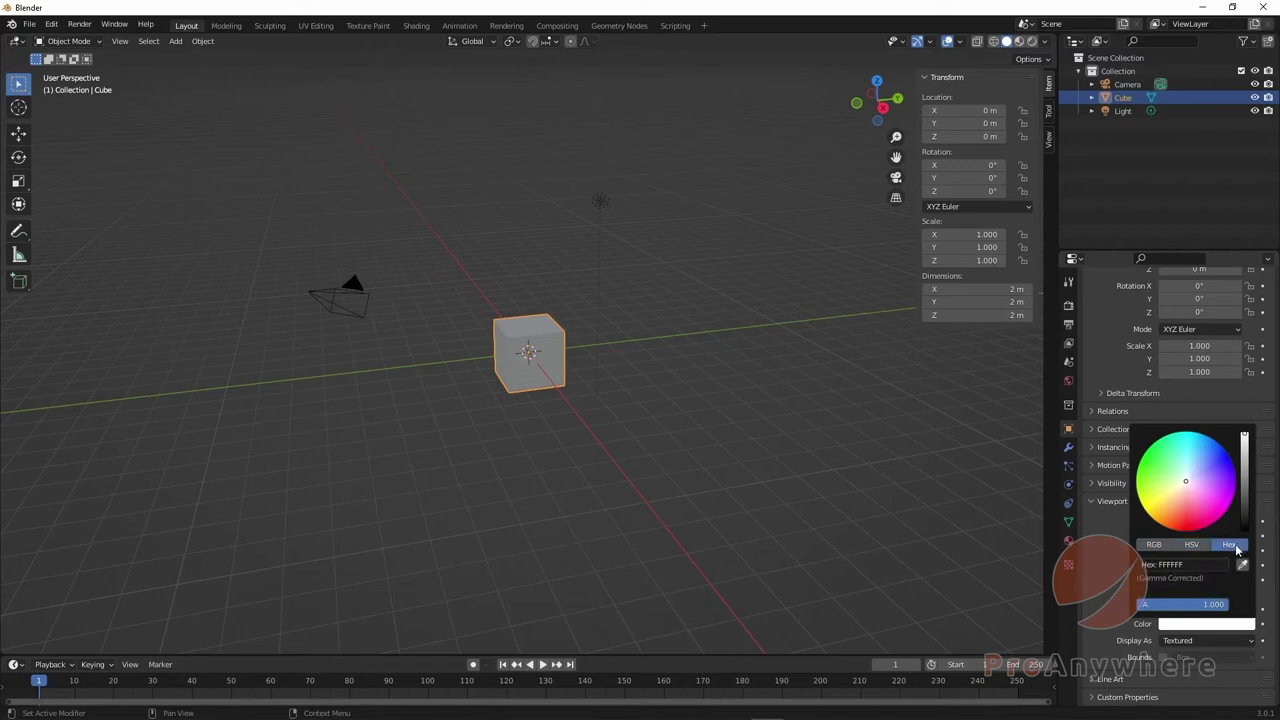
{"action": "left_click", "coordinate": [1154, 545]}
{"action": "left_click", "coordinate": [1192, 545]}
{"action": "left_click", "coordinate": [1229, 545]}
{"action": "left_click", "coordinate": [1192, 545]}
{"action": "left_click", "coordinate": [1154, 545]}
{"action": "left_click", "coordinate": [1231, 545]}
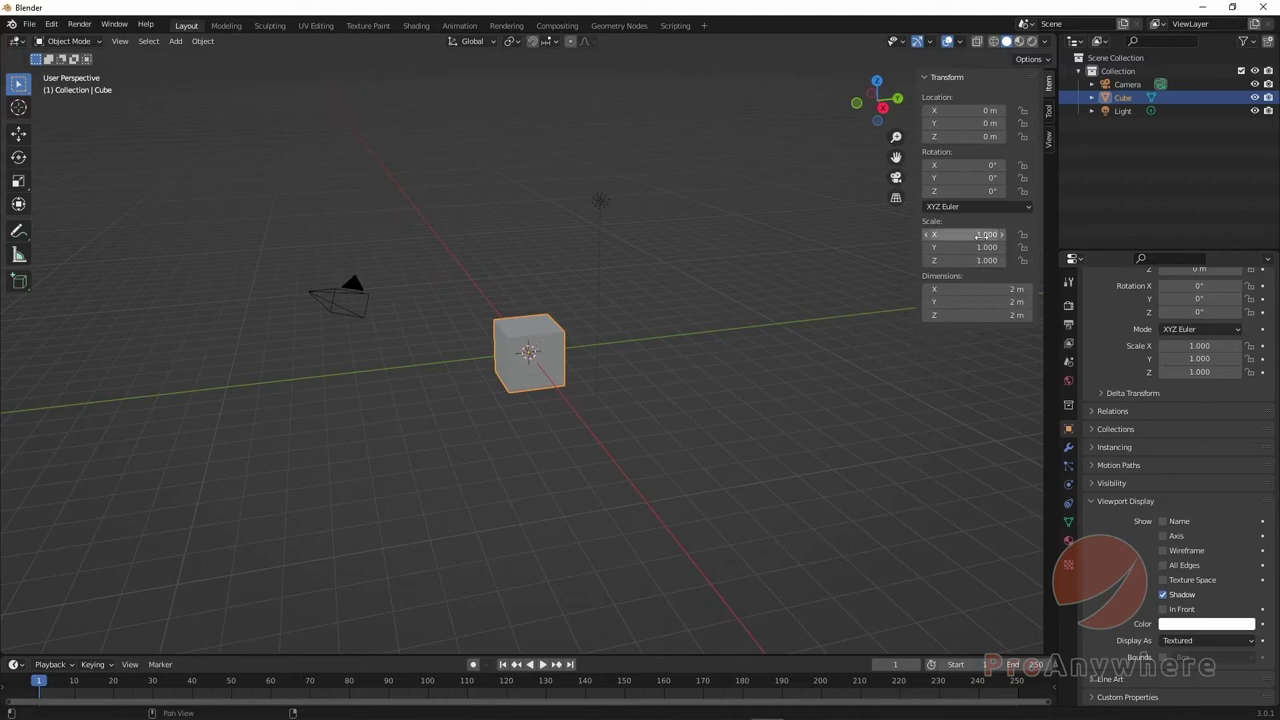
Step: Examine the axes around the cube and the axis options in the viewport overlays
{"action": "middle_click_drag", "start_coordinate": [648, 435], "coordinate": [743, 444]}
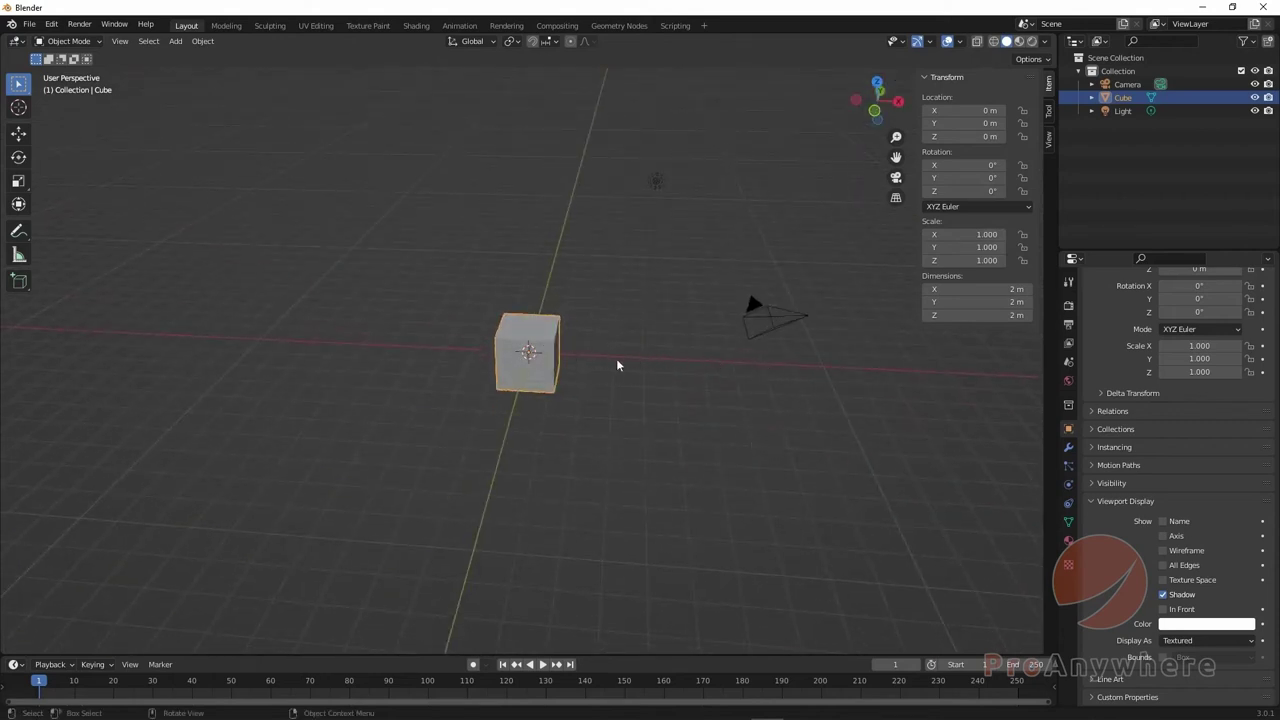
{"action": "left_click", "coordinate": [959, 42]}
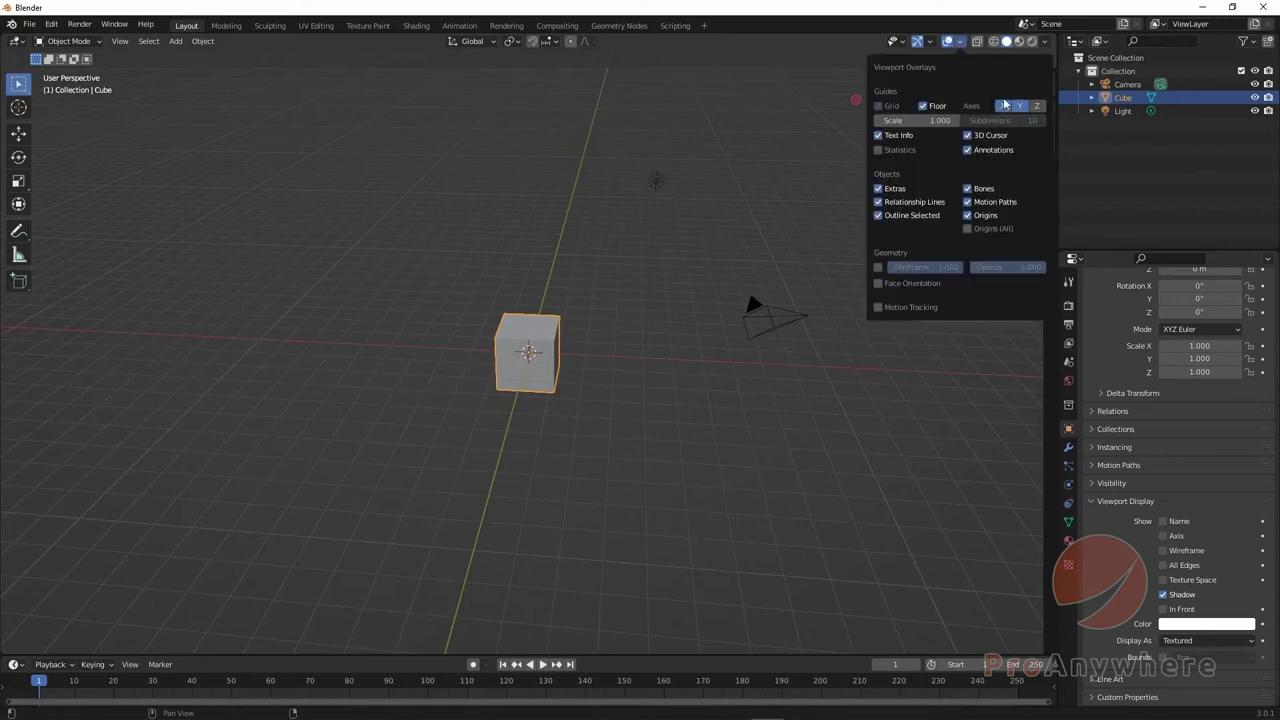
{"action": "left_click", "coordinate": [962, 44]}
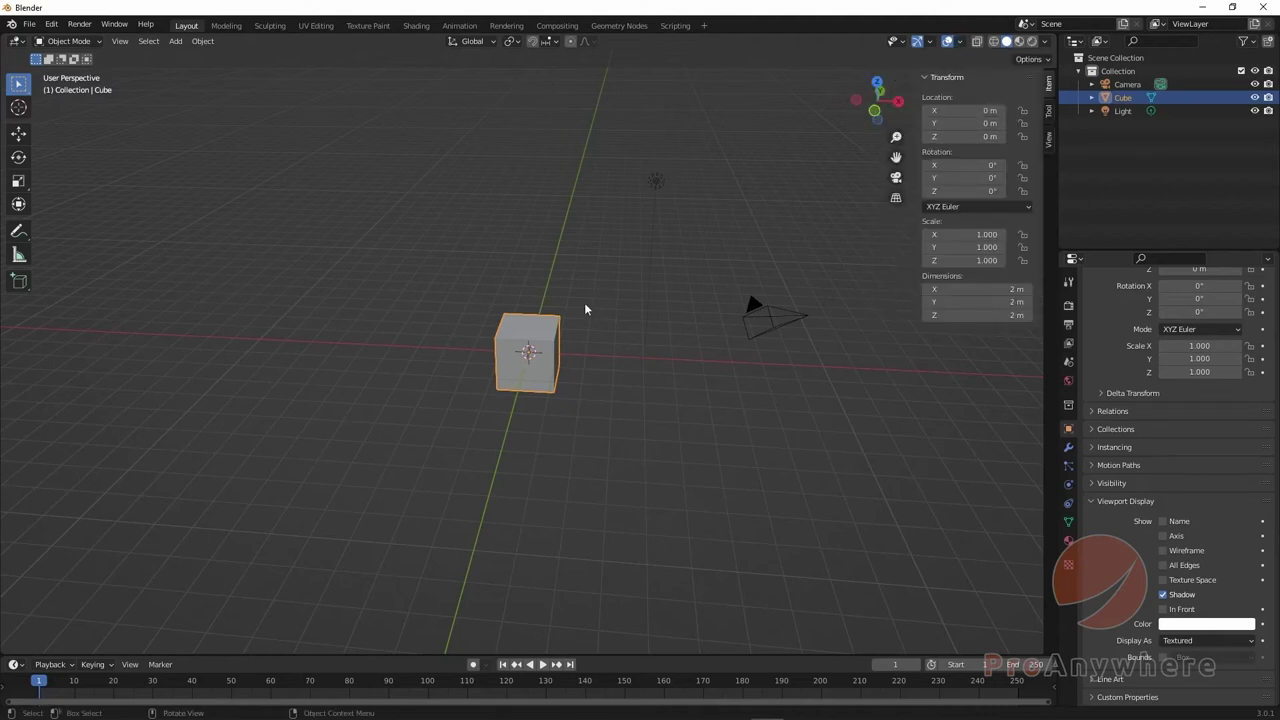
Step: Stretch the cube along X to a scale of about 3.63 and reset its X scale to 1
{"action": "left_click_drag", "start_coordinate": [972, 232], "coordinate": [1085, 232]}
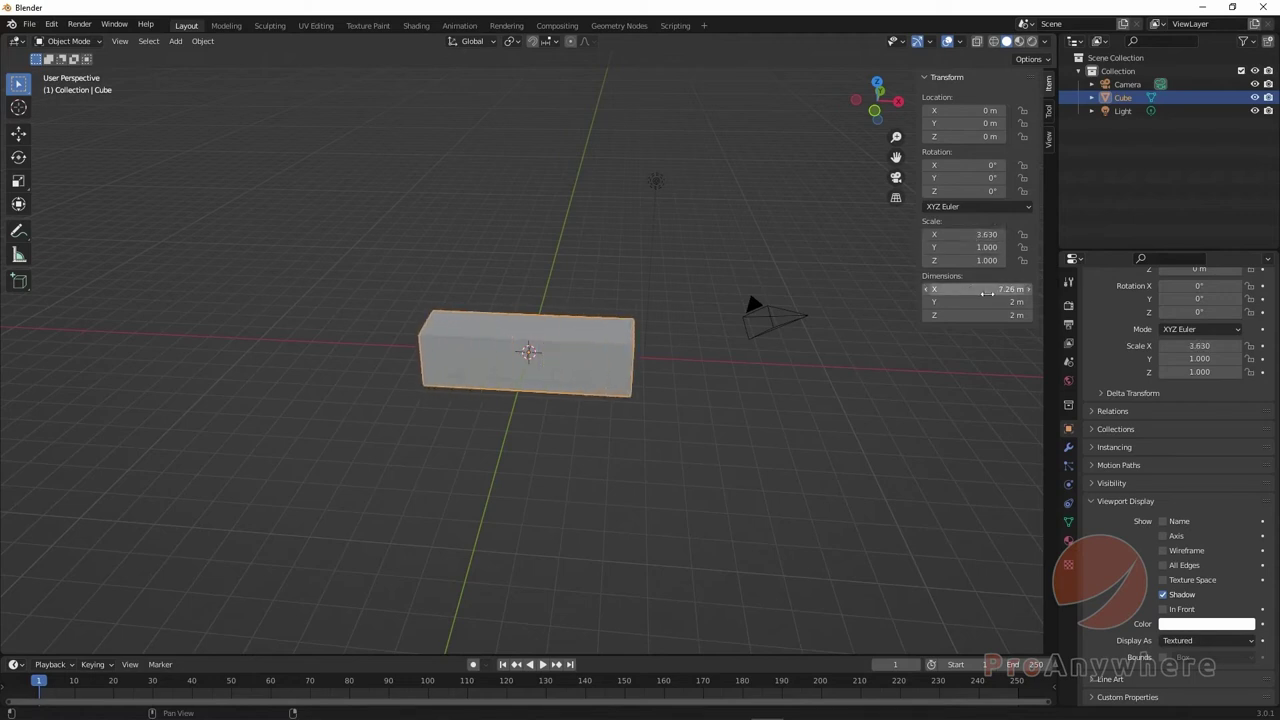
{"action": "left_click", "coordinate": [985, 234]}
{"action": "type", "text": "1"}
{"action": "key", "text": "Return"}
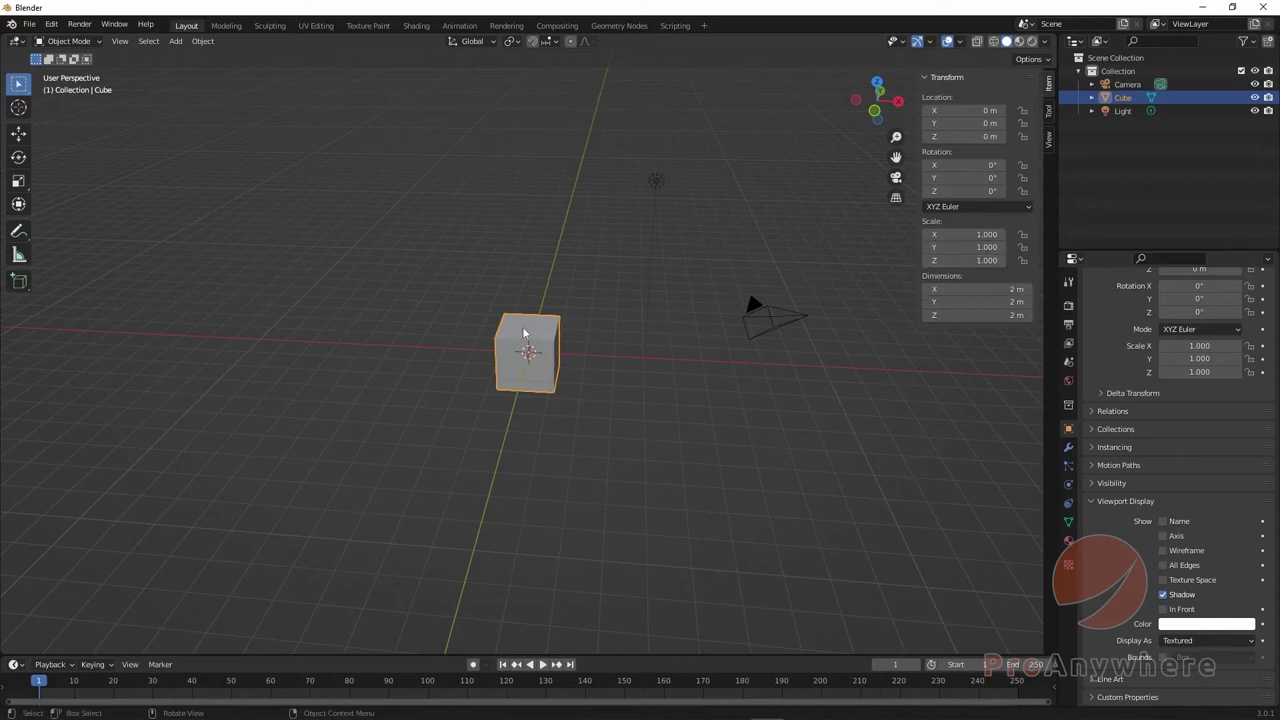
Step: Set the cube's X dimension to 3 m and reset its X scale to 1
{"action": "left_click", "coordinate": [1012, 289]}
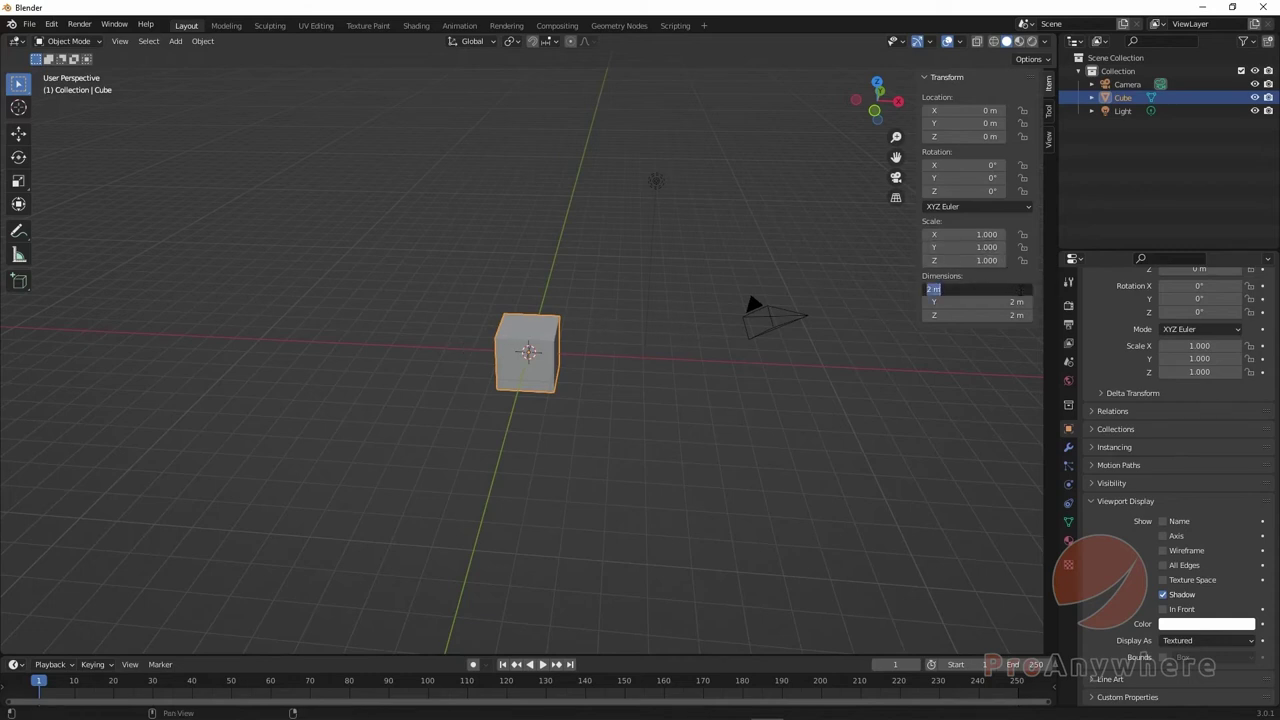
{"action": "type", "text": "3"}
{"action": "key", "text": "Return"}
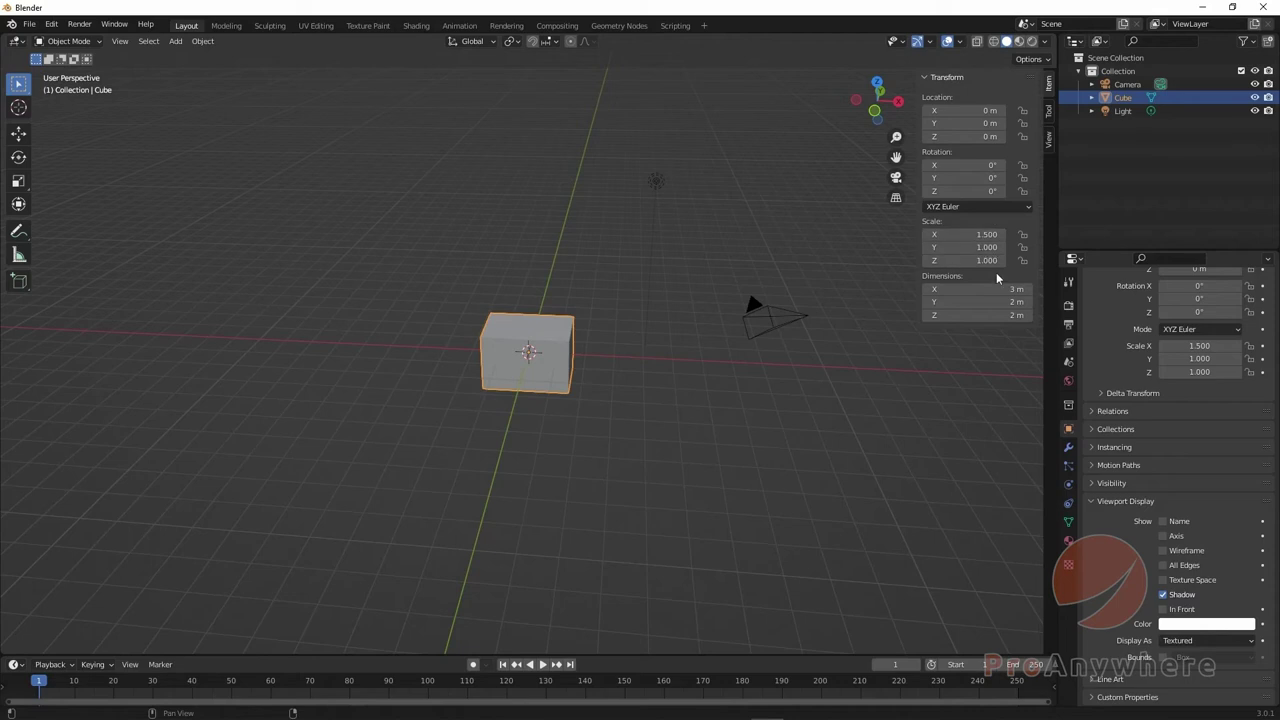
{"action": "left_click", "coordinate": [988, 234]}
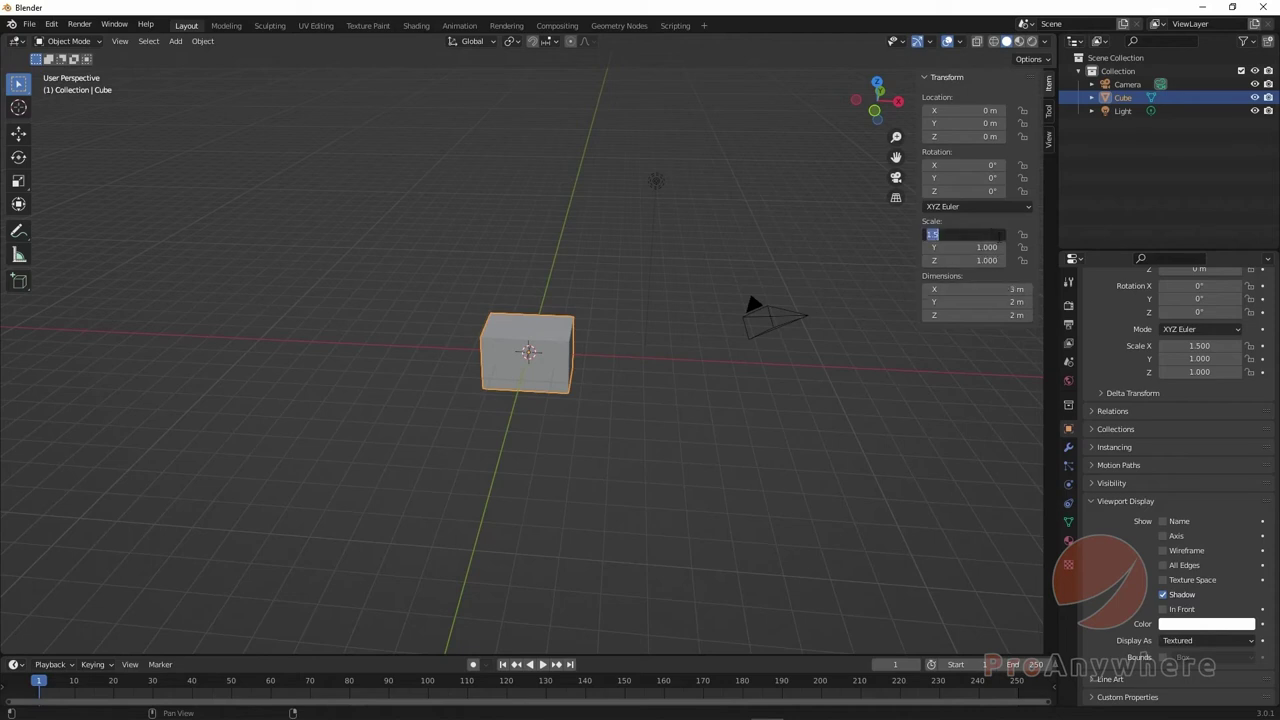
{"action": "type", "text": "1"}
{"action": "key", "text": "Return"}
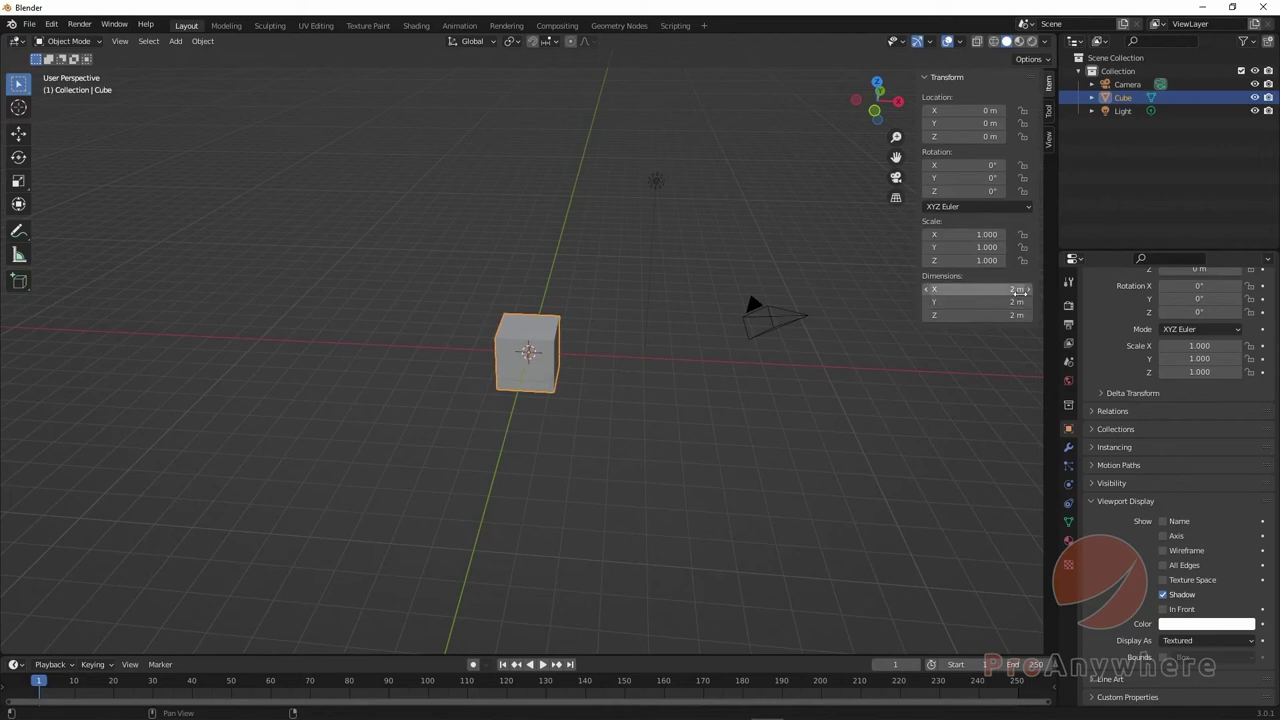
Step: Set the cube's X scale to 2
{"action": "left_click", "coordinate": [978, 236]}
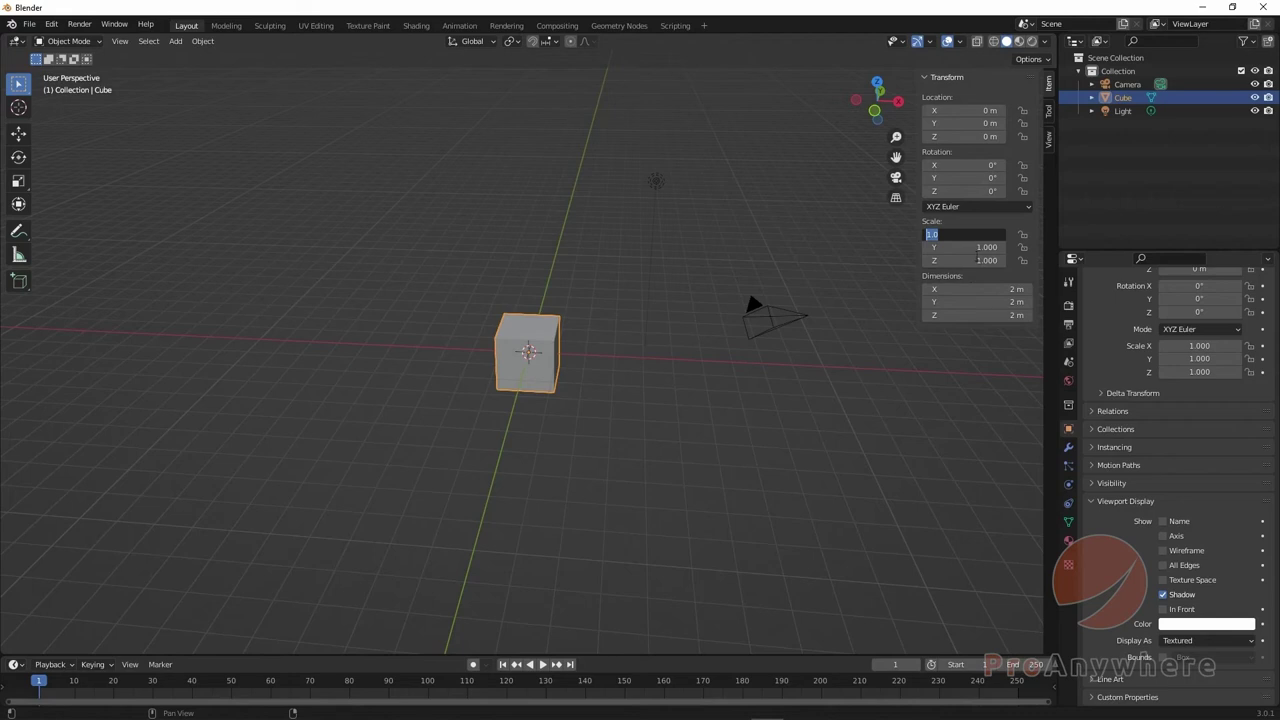
{"action": "type", "text": "2"}
{"action": "key", "text": "Return"}
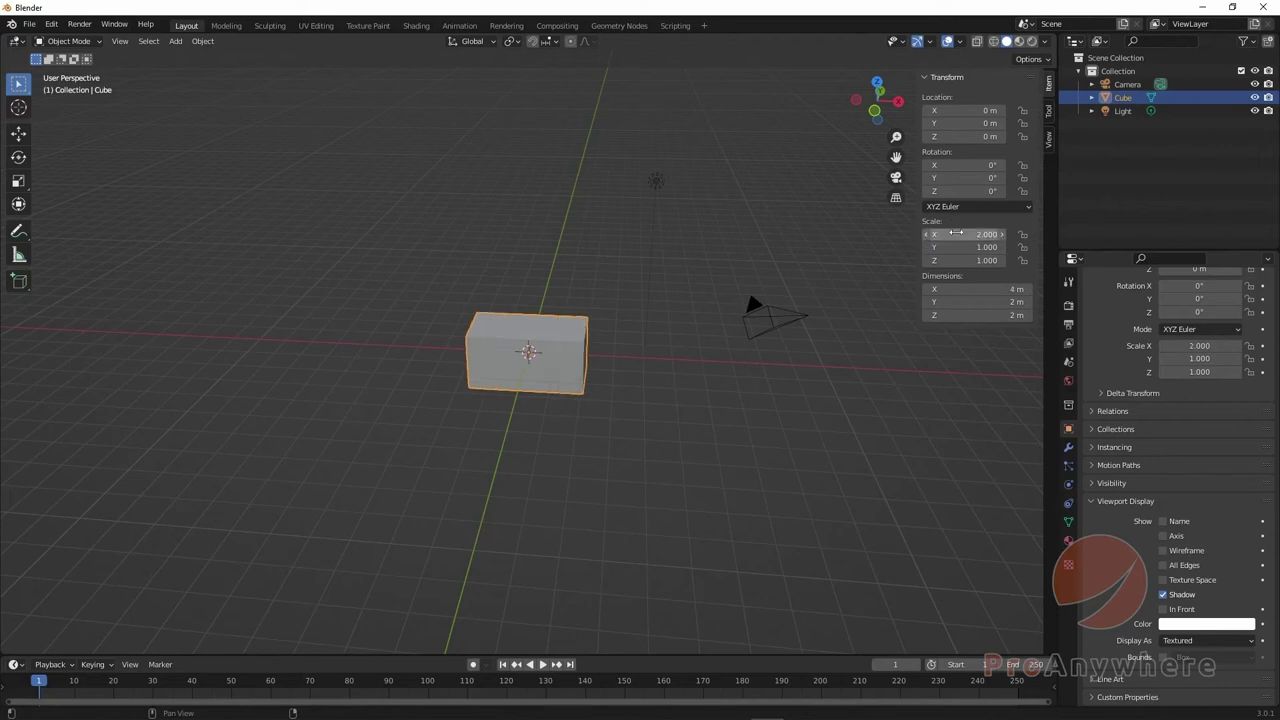
Step: Set the cube's X dimension to 6 m and reset its X scale to 1
{"action": "left_click", "coordinate": [1015, 290]}
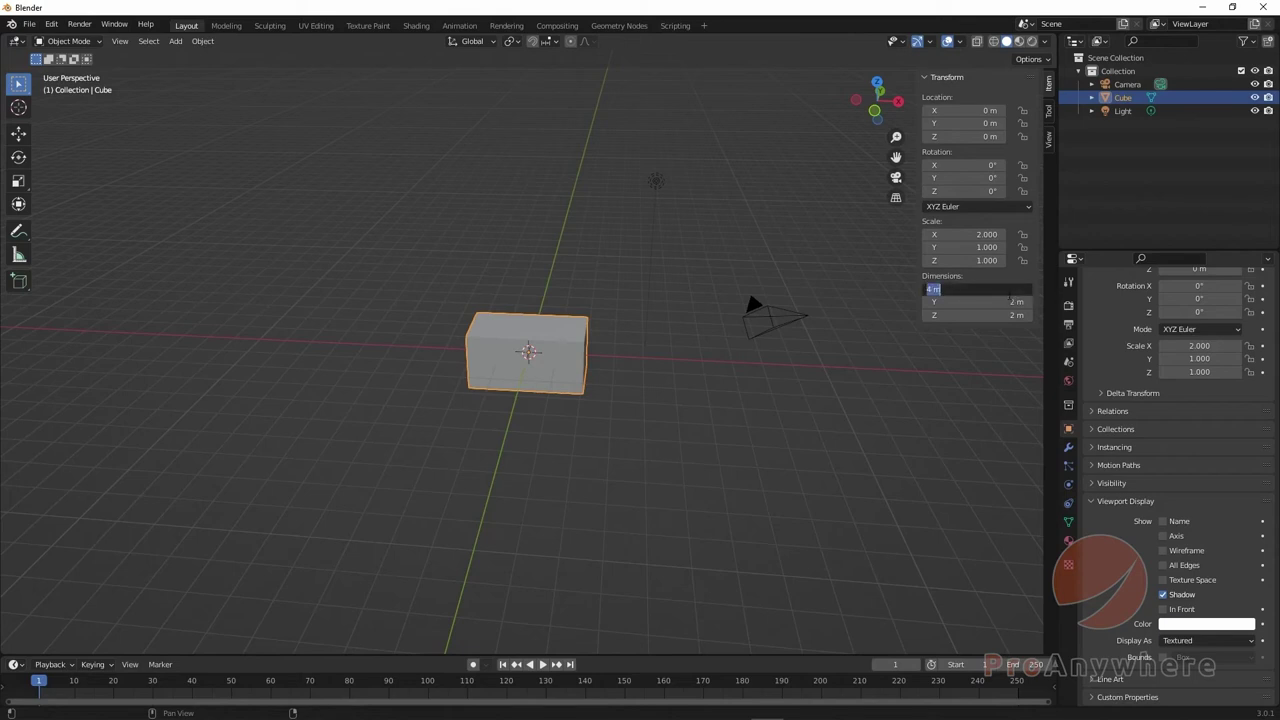
{"action": "type", "text": "6"}
{"action": "key", "text": "Return"}
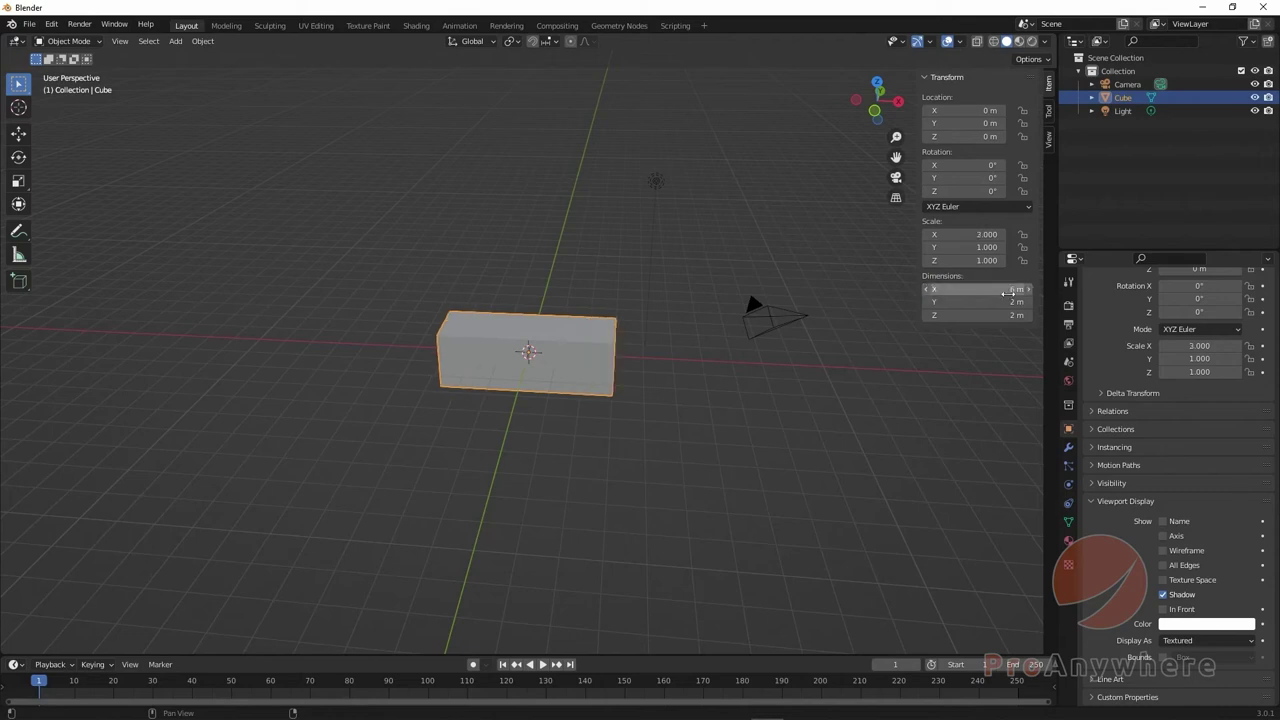
{"action": "left_click", "coordinate": [960, 234]}
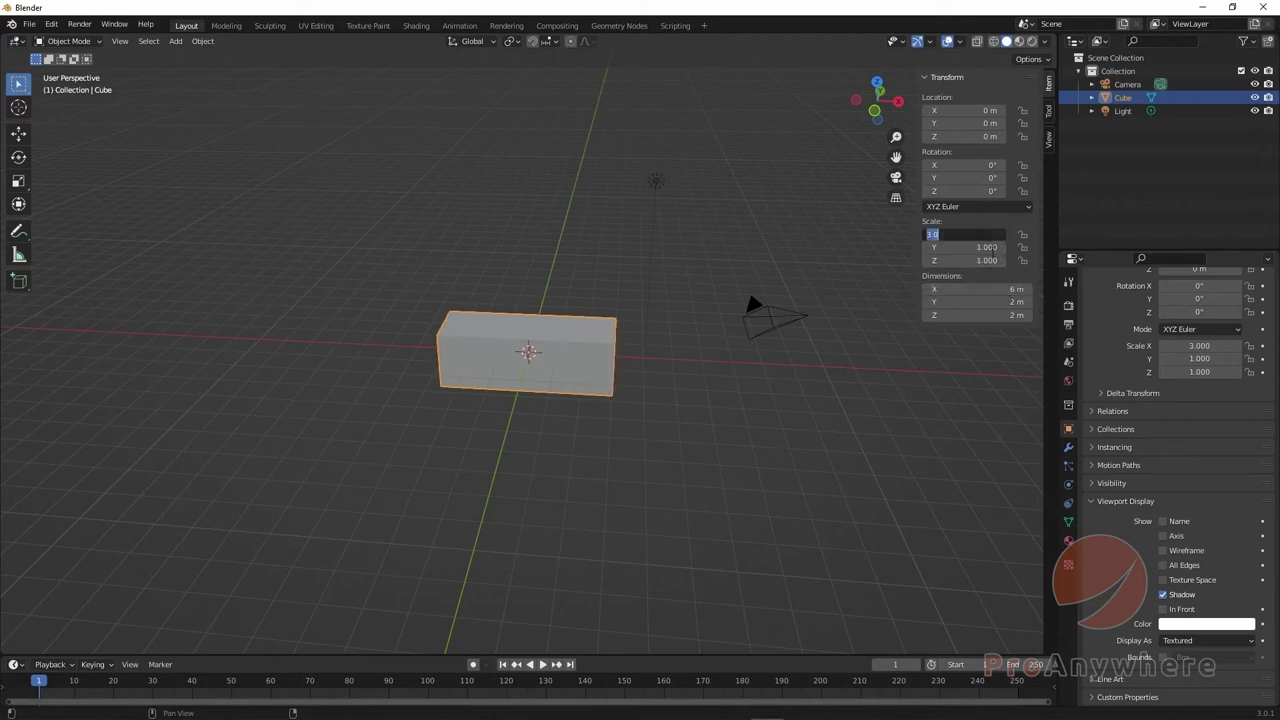
{"action": "type", "text": "1"}
{"action": "key", "text": "Return"}
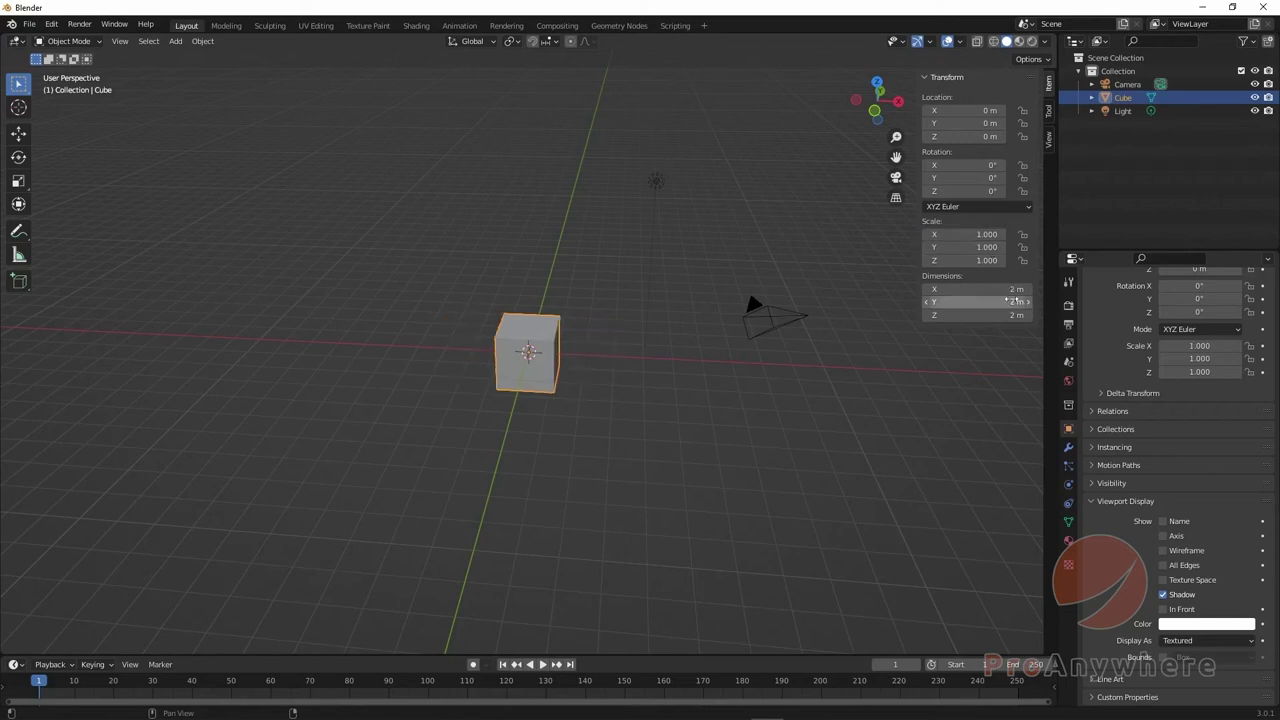
Step: Deselect the cube and add a Monkey mesh at the 3D cursor
{"action": "middle_click_drag", "start_coordinate": [334, 293], "coordinate": [640, 350]}
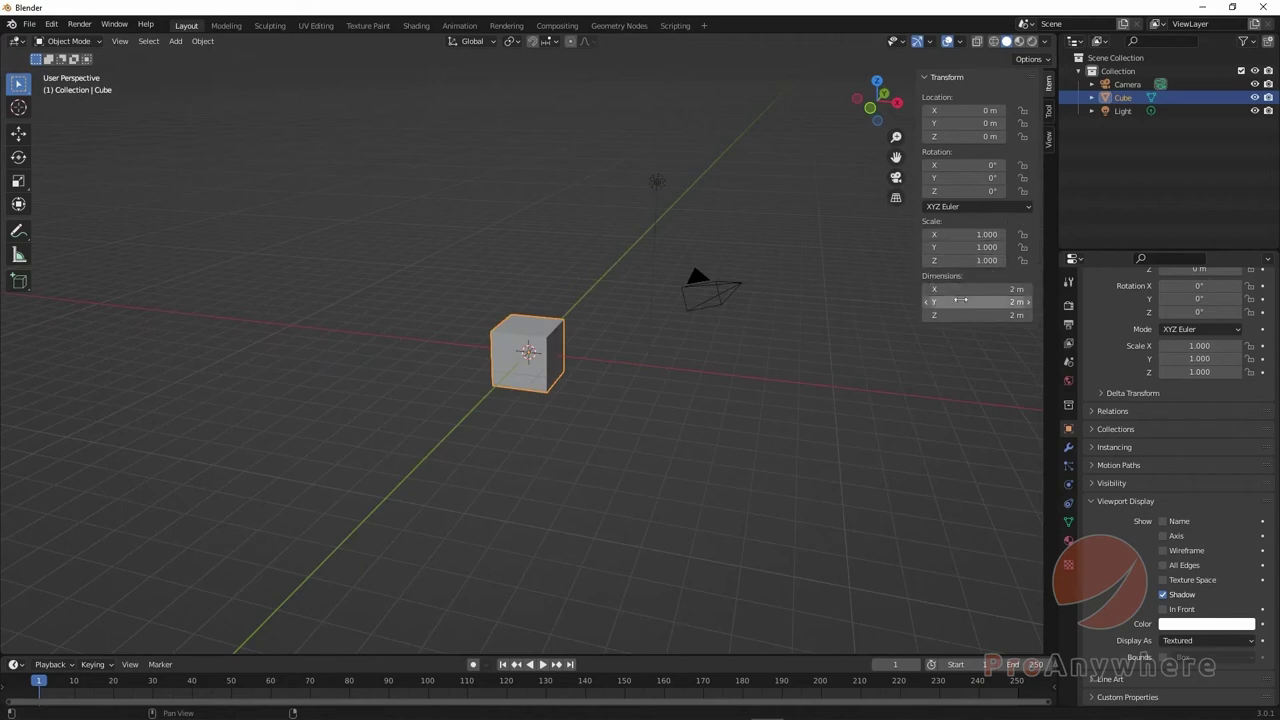
{"action": "middle_click_drag", "start_coordinate": [529, 449], "coordinate": [527, 422]}
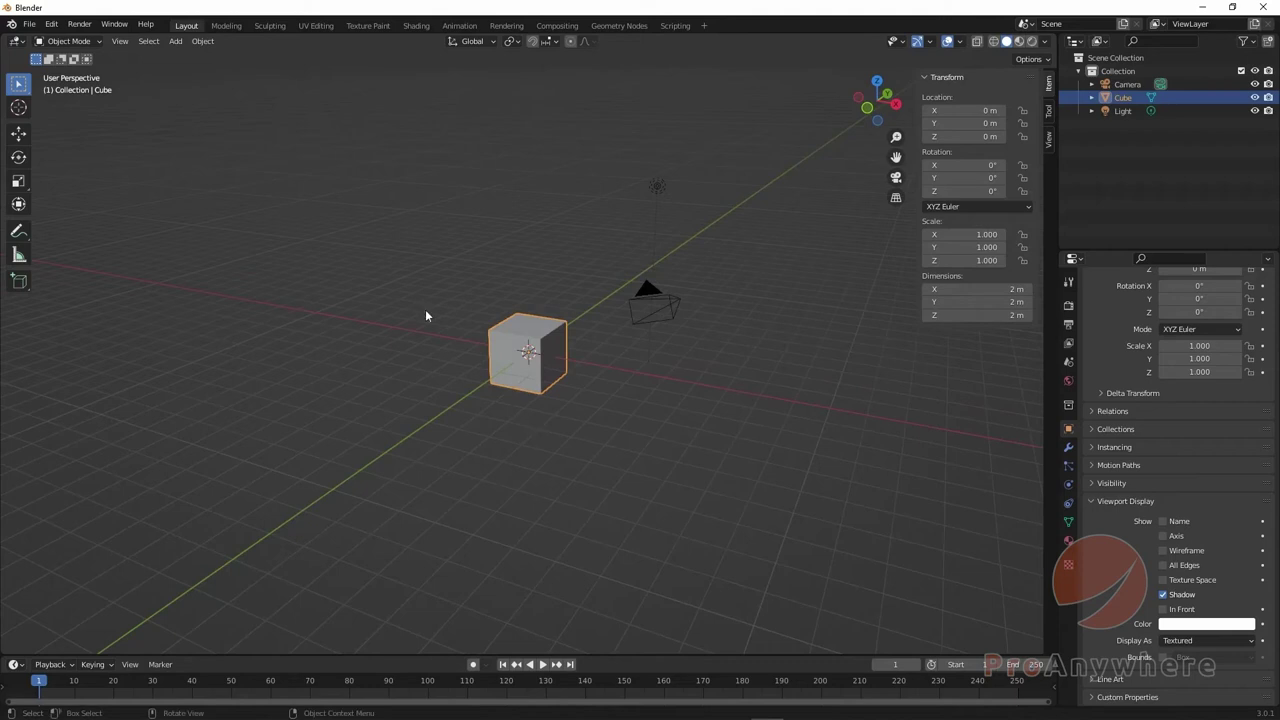
{"action": "middle_click_drag", "start_coordinate": [449, 383], "coordinate": [445, 330]}
{"action": "left_click", "coordinate": [559, 411]}
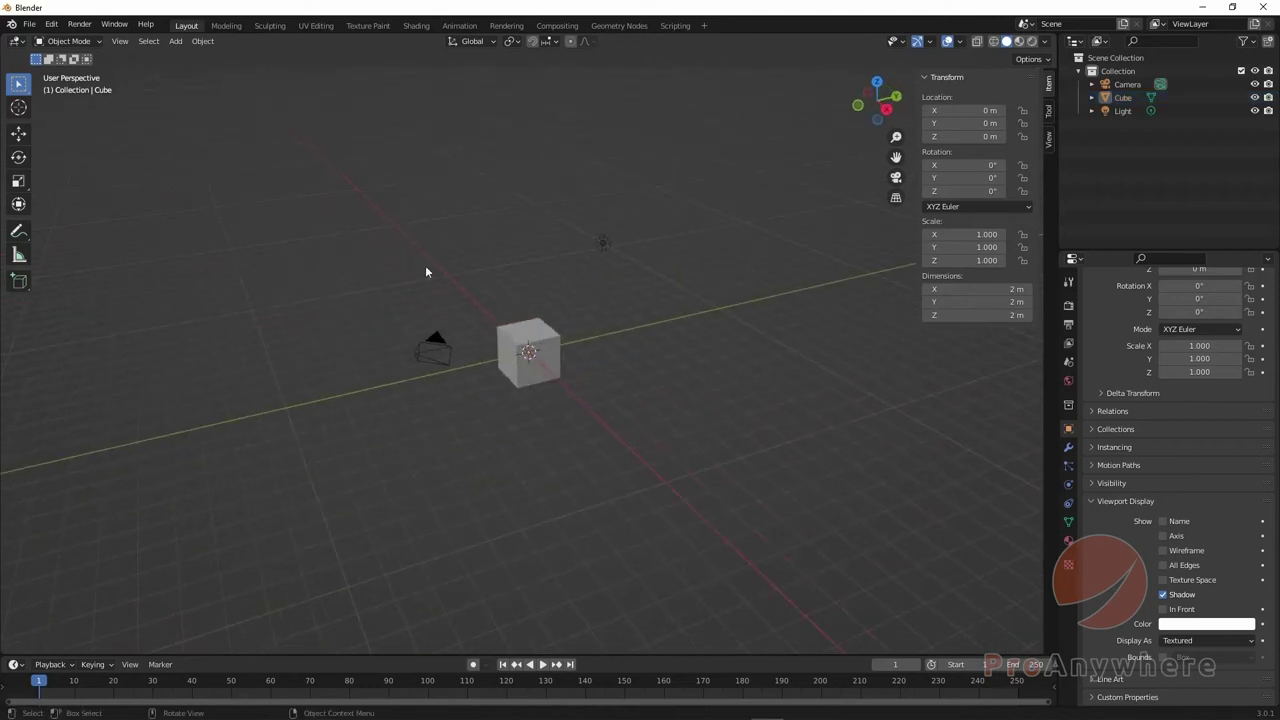
{"action": "left_click", "coordinate": [176, 41]}
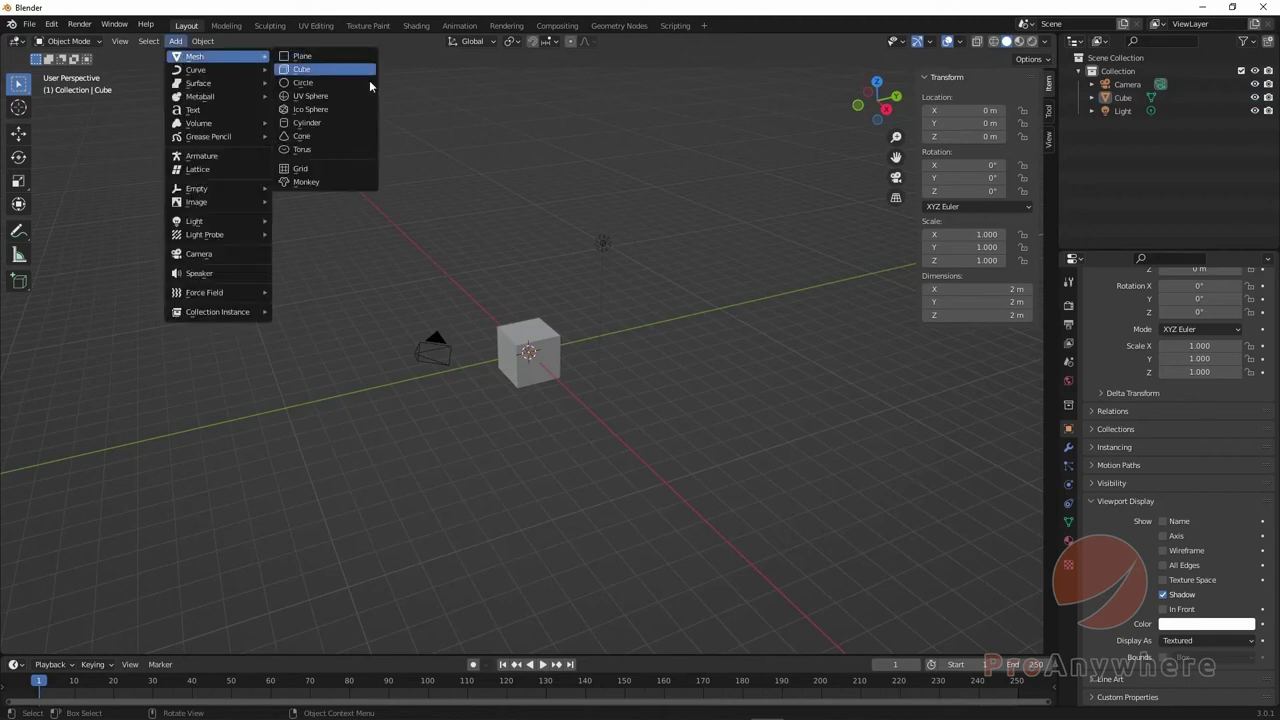
{"action": "left_click", "coordinate": [334, 180]}
Step: Move the monkey about 7.75 m along the X axis, away from the cube
{"action": "middle_click_drag", "start_coordinate": [383, 263], "coordinate": [114, 175]}
{"action": "left_click", "coordinate": [19, 133]}
{"action": "middle_click_drag", "start_coordinate": [444, 380], "coordinate": [575, 370]}
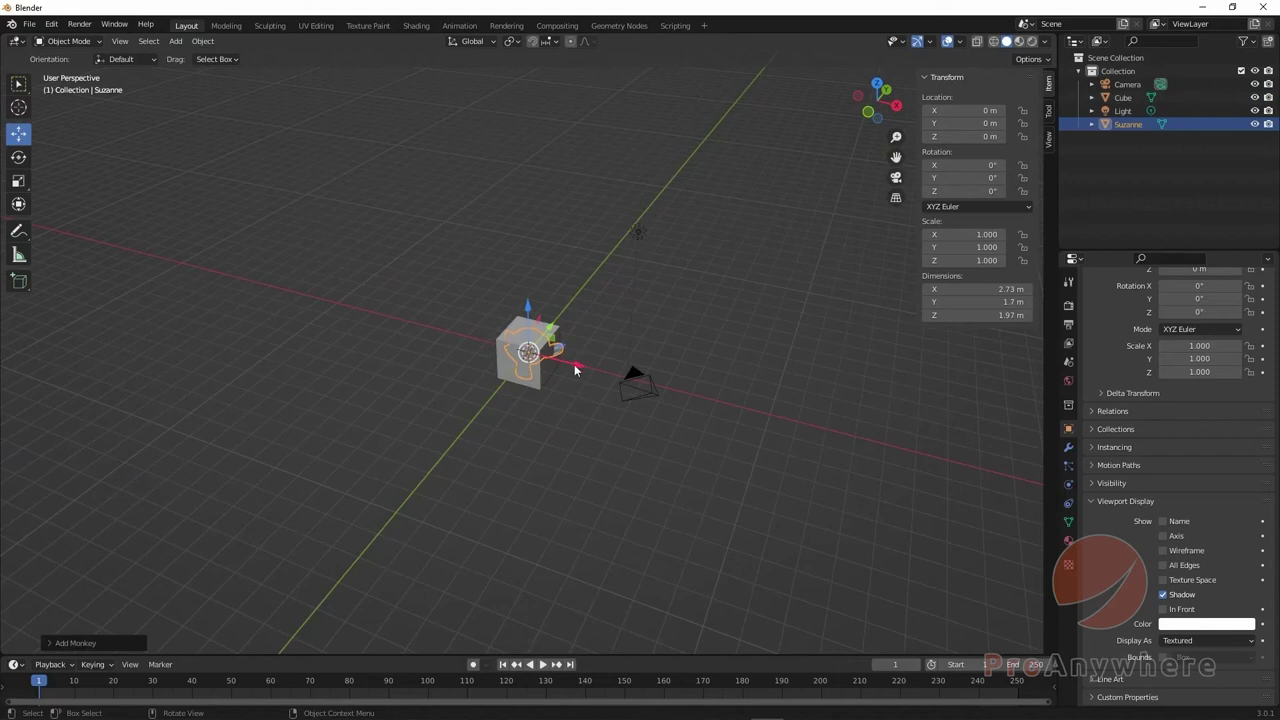
{"action": "left_click_drag", "start_coordinate": [573, 368], "coordinate": [743, 428]}
{"action": "middle_click_drag", "start_coordinate": [743, 428], "coordinate": [690, 465]}
{"action": "middle_click_drag", "start_coordinate": [797, 482], "coordinate": [674, 452]}
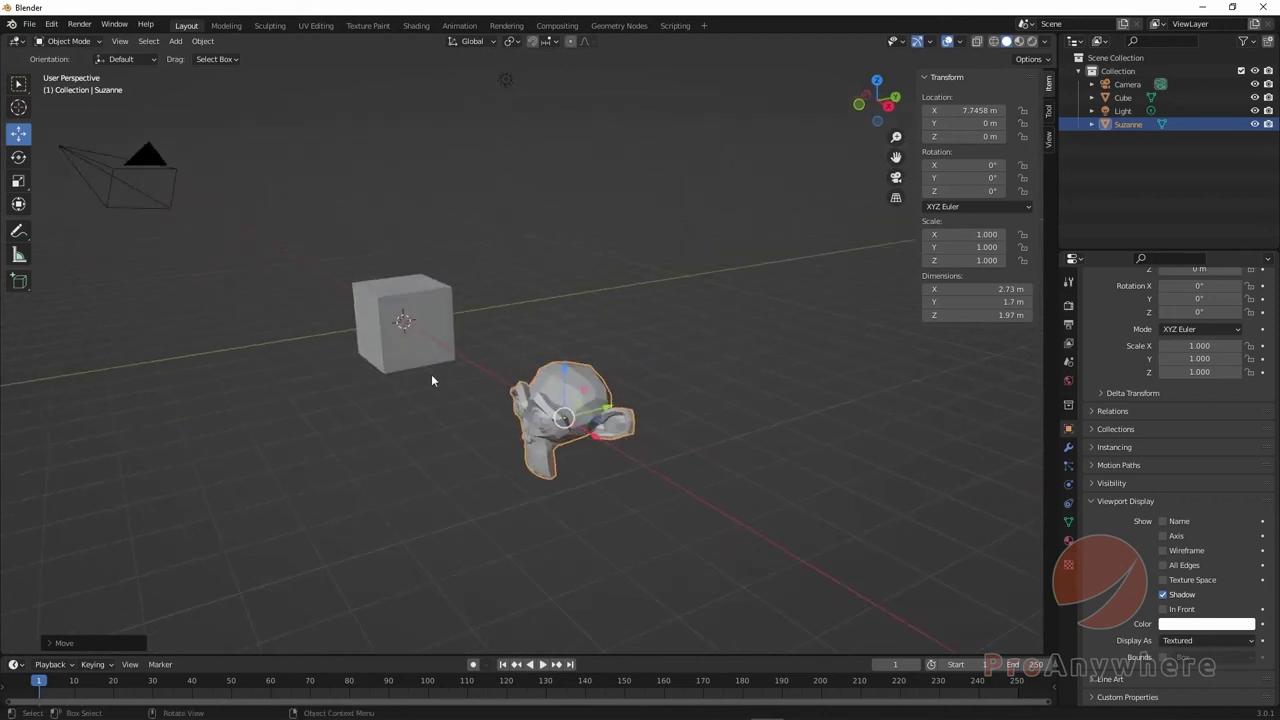
{"action": "middle_click_drag", "start_coordinate": [610, 407], "coordinate": [666, 346]}
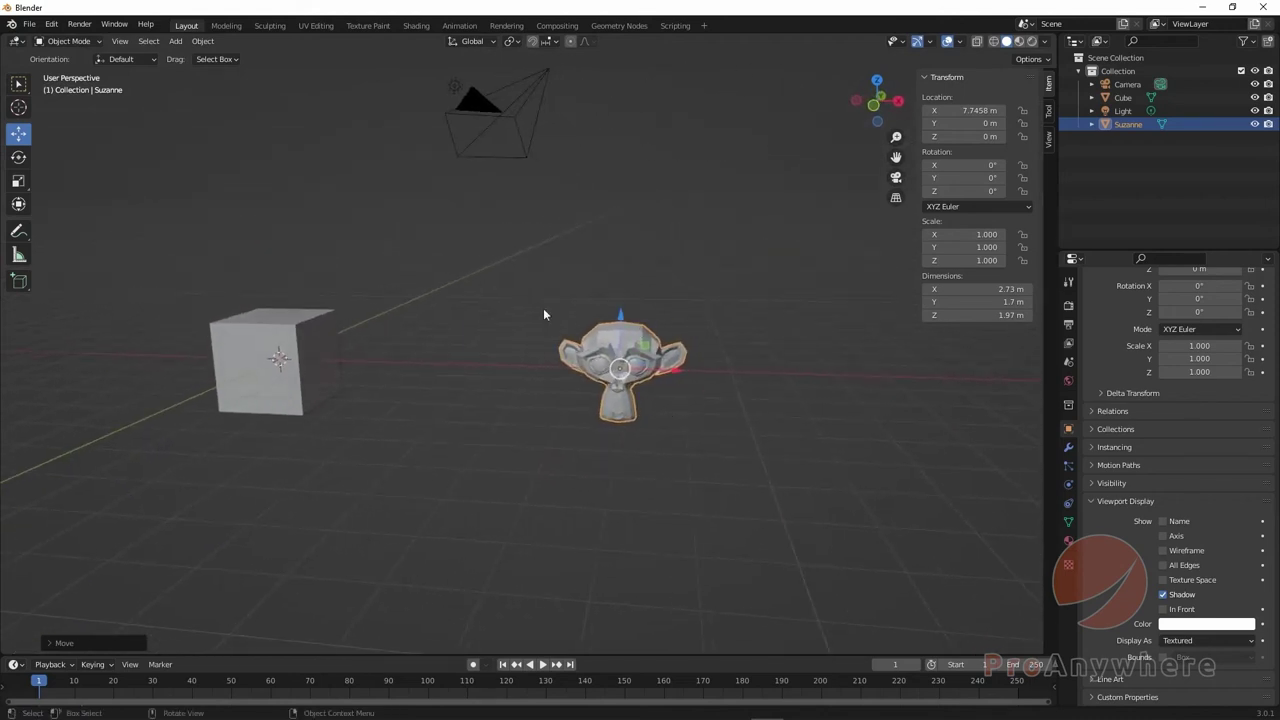
Step: Activate the Rotate tool, try tilting the monkey about the Y axis by about -1.4° and undo the rotation
{"action": "left_click", "coordinate": [18, 157]}
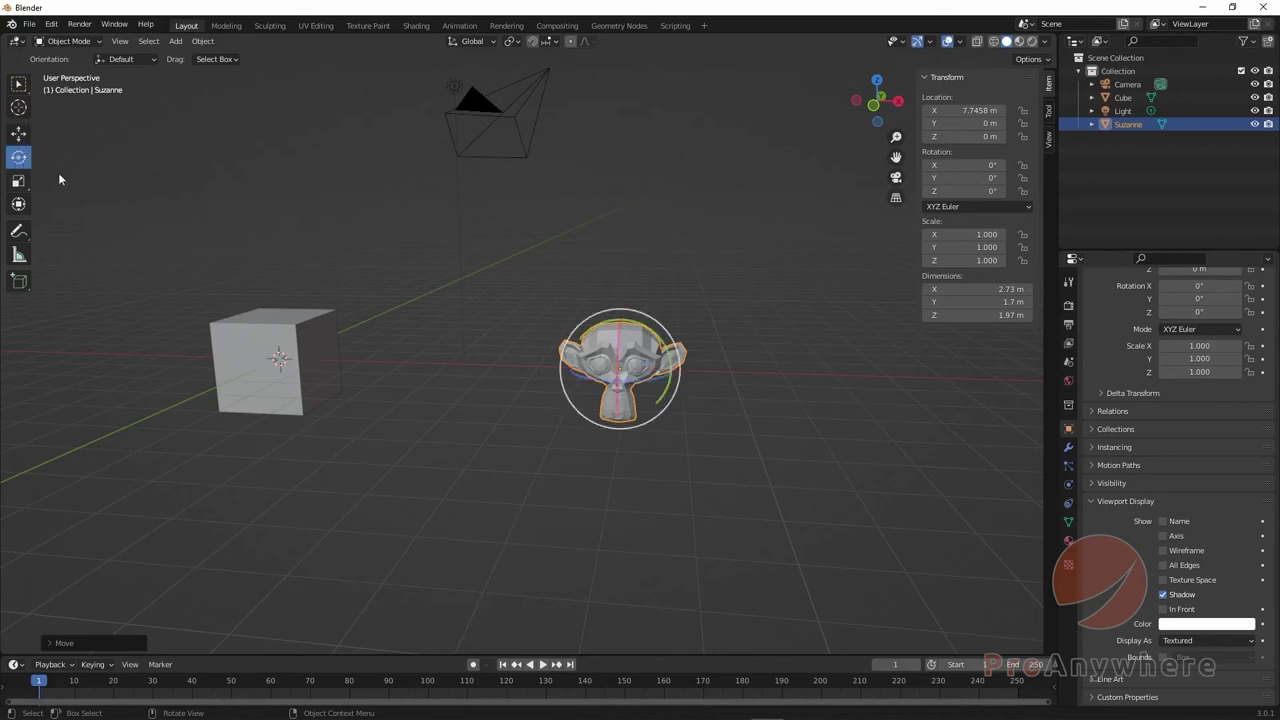
{"action": "mouse_move", "coordinate": [609, 370]}
{"action": "middle_mouse_down"}
{"action": "mouse_move", "coordinate": [650, 372]}
{"action": "mouse_move", "coordinate": [608, 362]}
{"action": "middle_mouse_up"}
{"action": "left_click_drag", "start_coordinate": [608, 362], "coordinate": [601, 346]}
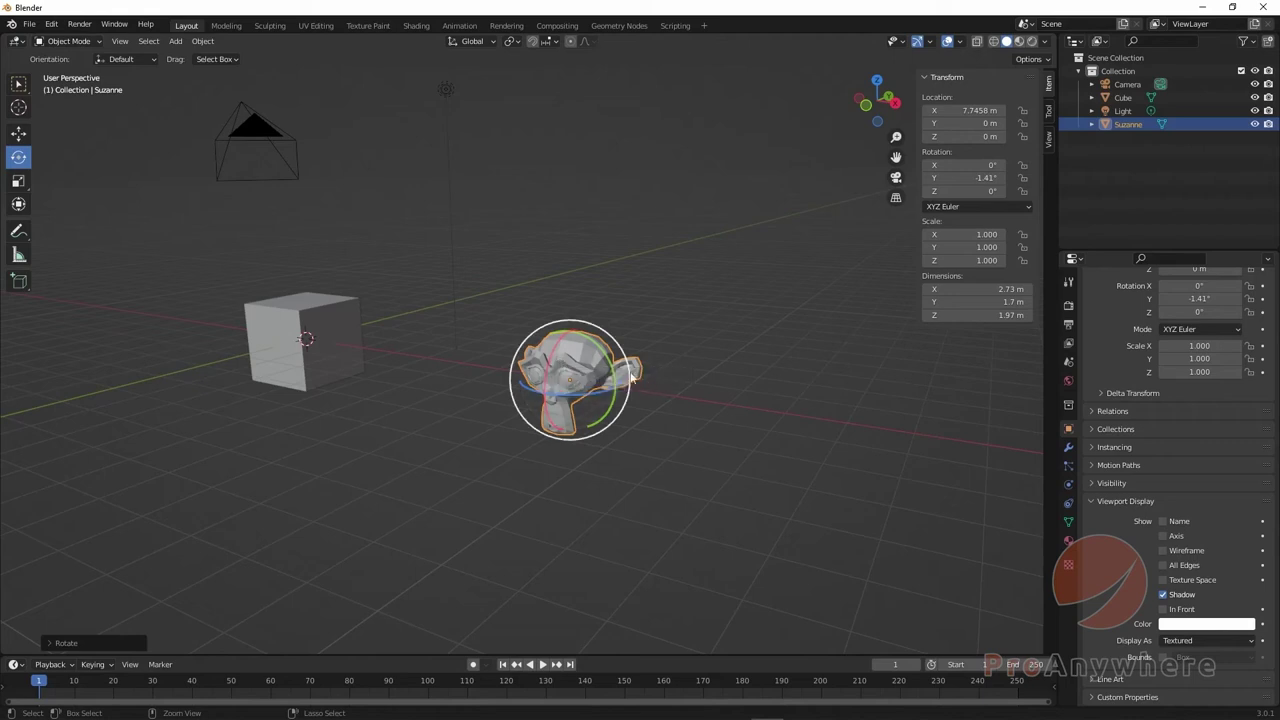
{"action": "key", "text": "ctrl+z"}
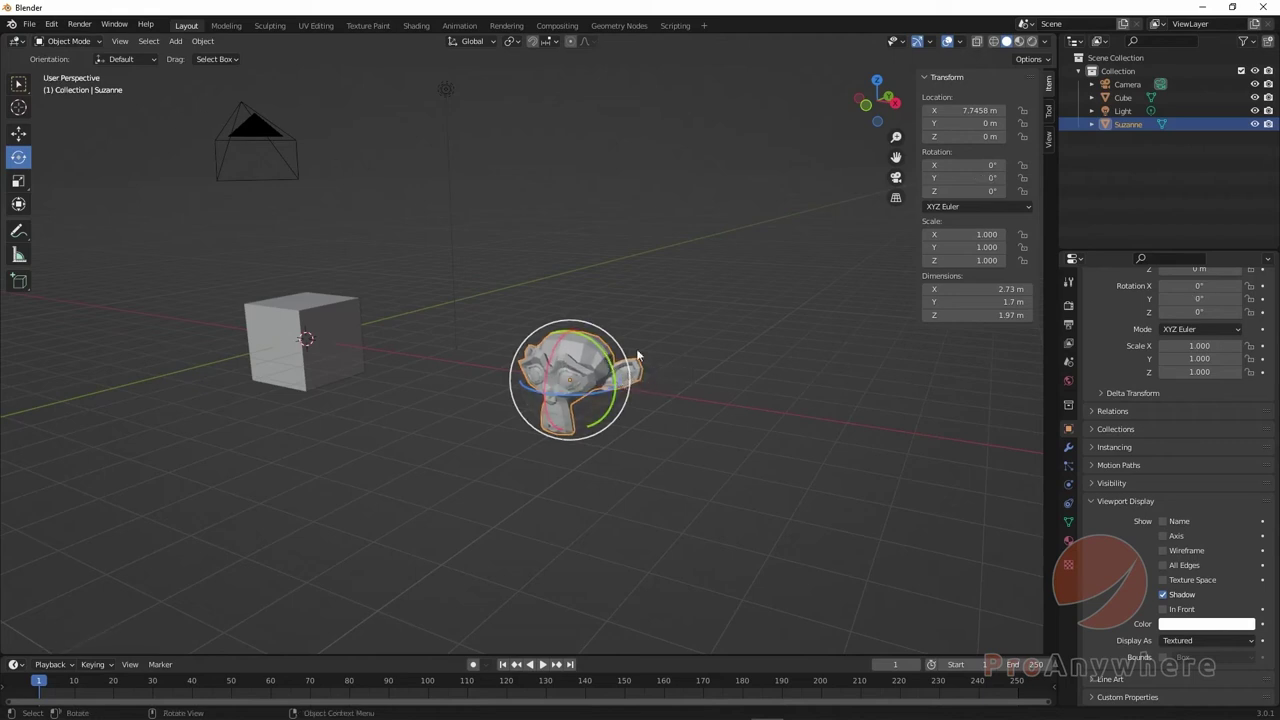
Step: Rotate the monkey freehand about the Y axis to about 43°
{"action": "left_click_drag", "start_coordinate": [604, 353], "coordinate": [623, 381]}
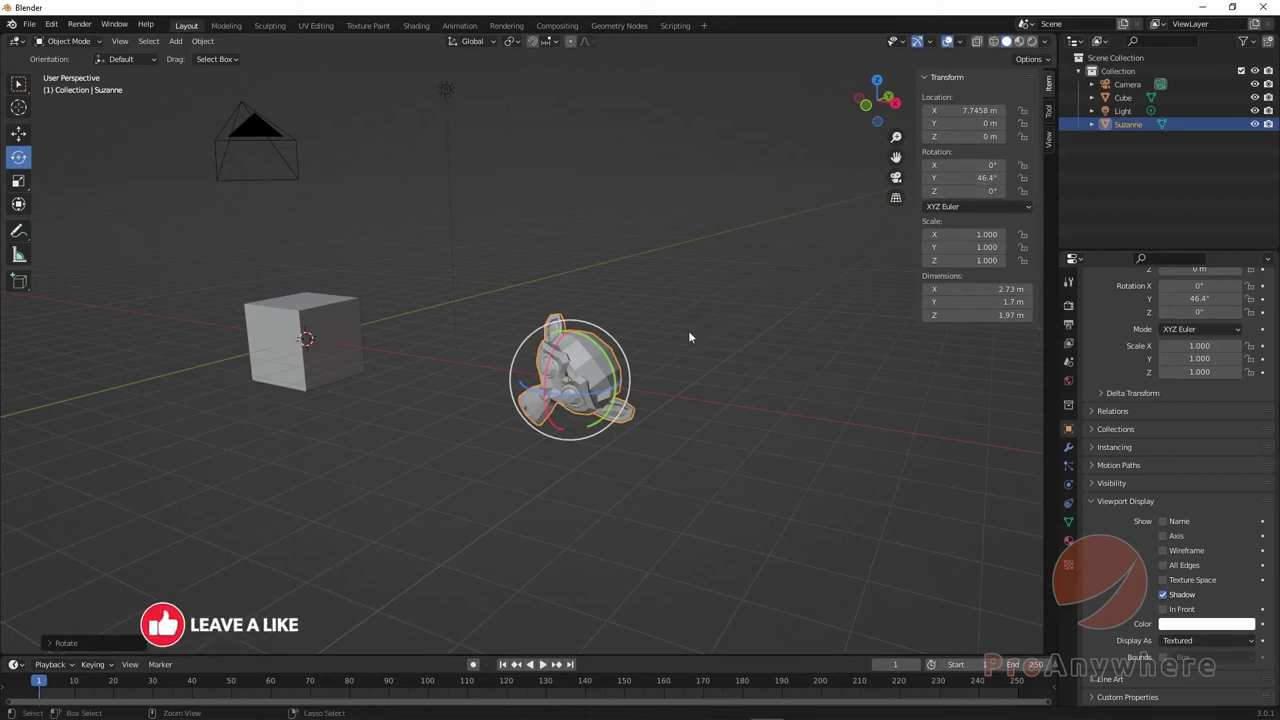
{"action": "mouse_move", "coordinate": [603, 352]}
{"action": "left_mouse_down"}
{"action": "mouse_move", "coordinate": [244, 643]}
{"action": "mouse_move", "coordinate": [600, 367]}
{"action": "mouse_move", "coordinate": [604, 382]}
{"action": "mouse_move", "coordinate": [613, 371]}
{"action": "left_mouse_up"}
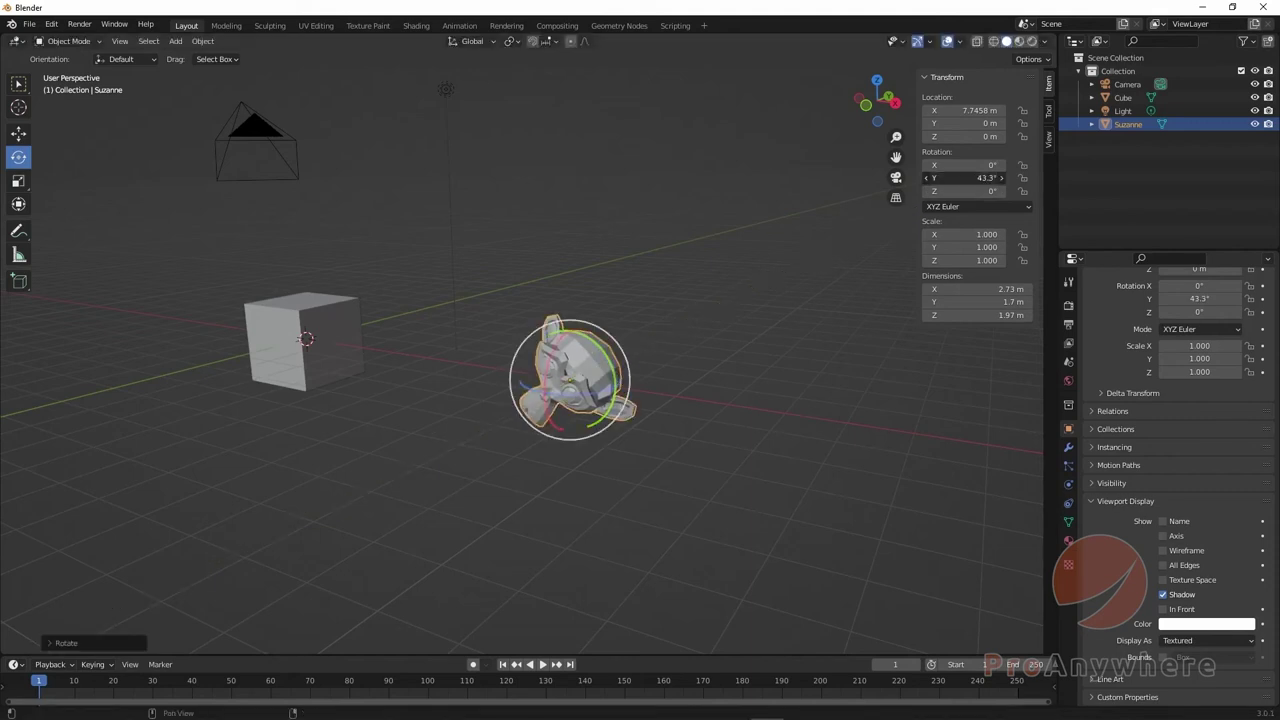
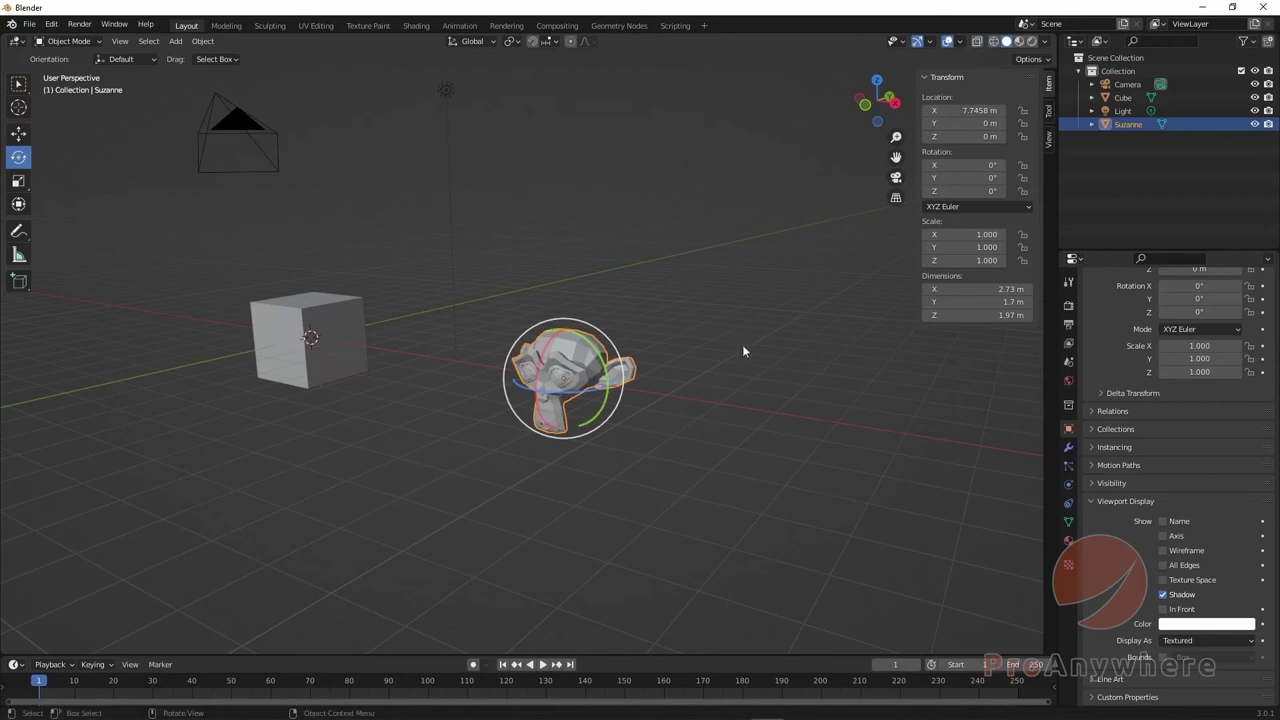
Step: Hide the sidebar and rotate the monkey 90° about the Y axis
{"action": "key", "text": "n"}
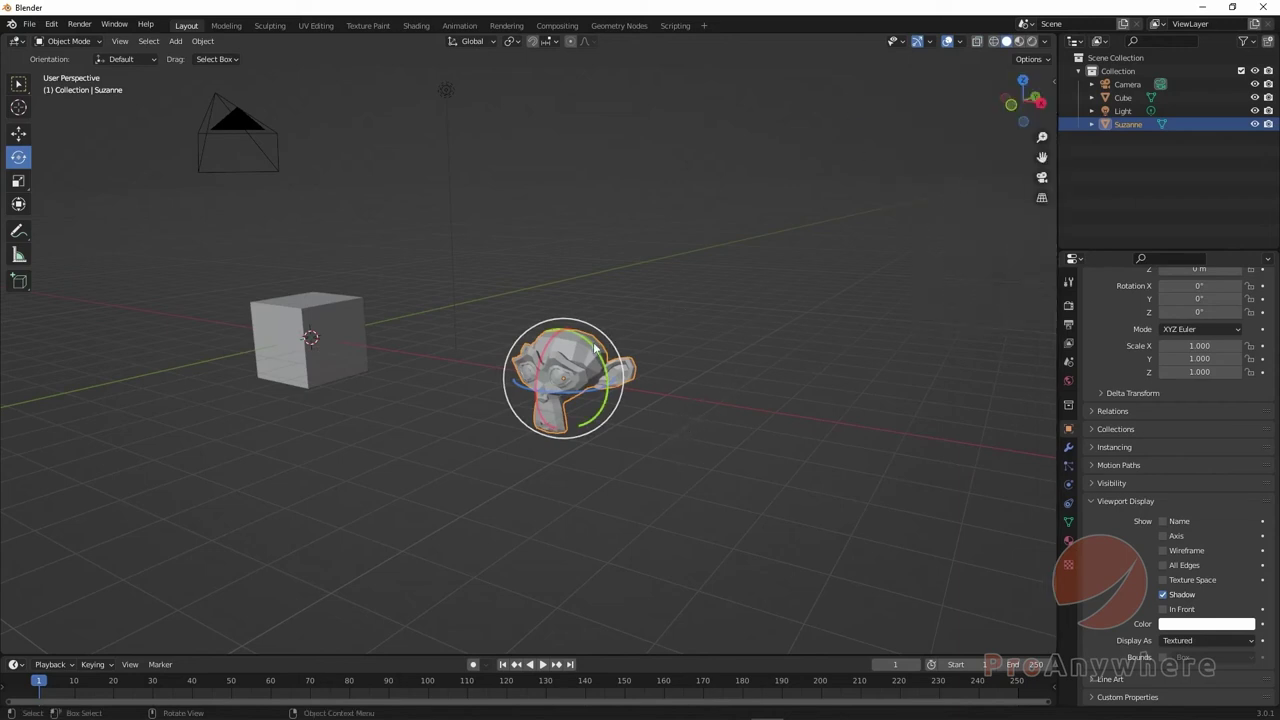
{"action": "left_click_drag", "start_coordinate": [591, 349], "coordinate": [599, 356]}
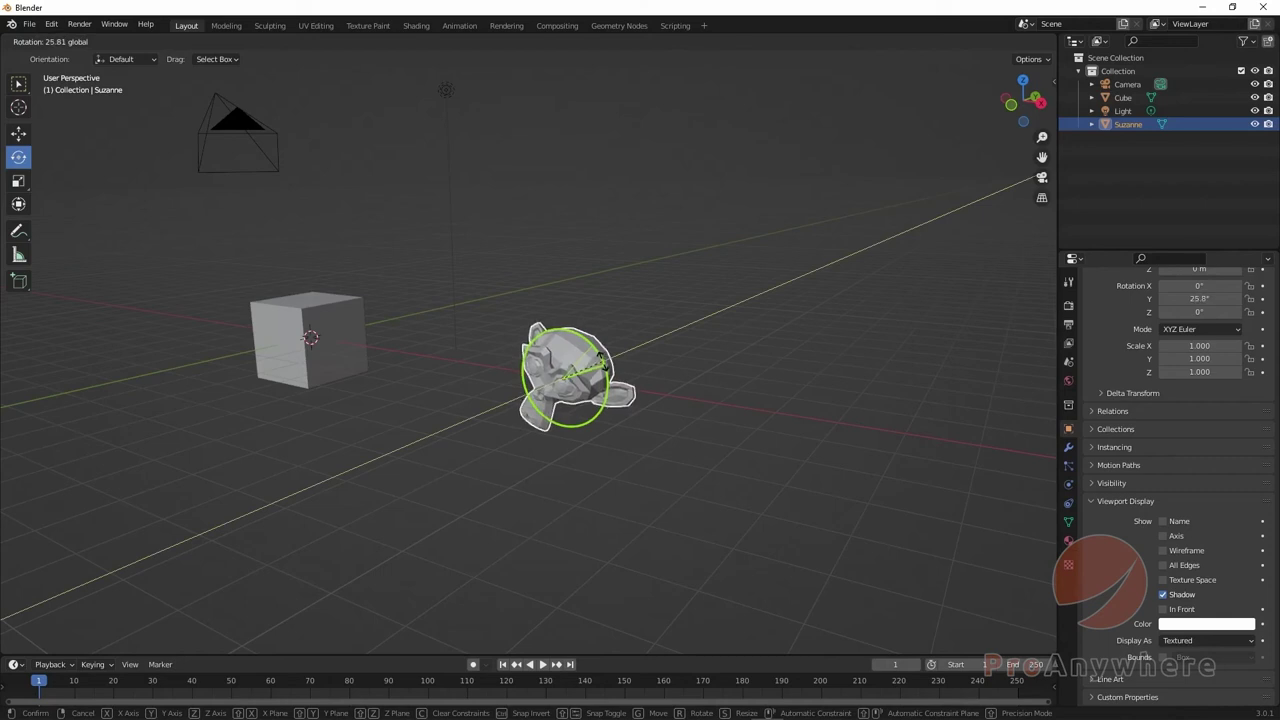
{"action": "left_click_drag", "start_coordinate": [600, 357], "coordinate": [599, 356]}
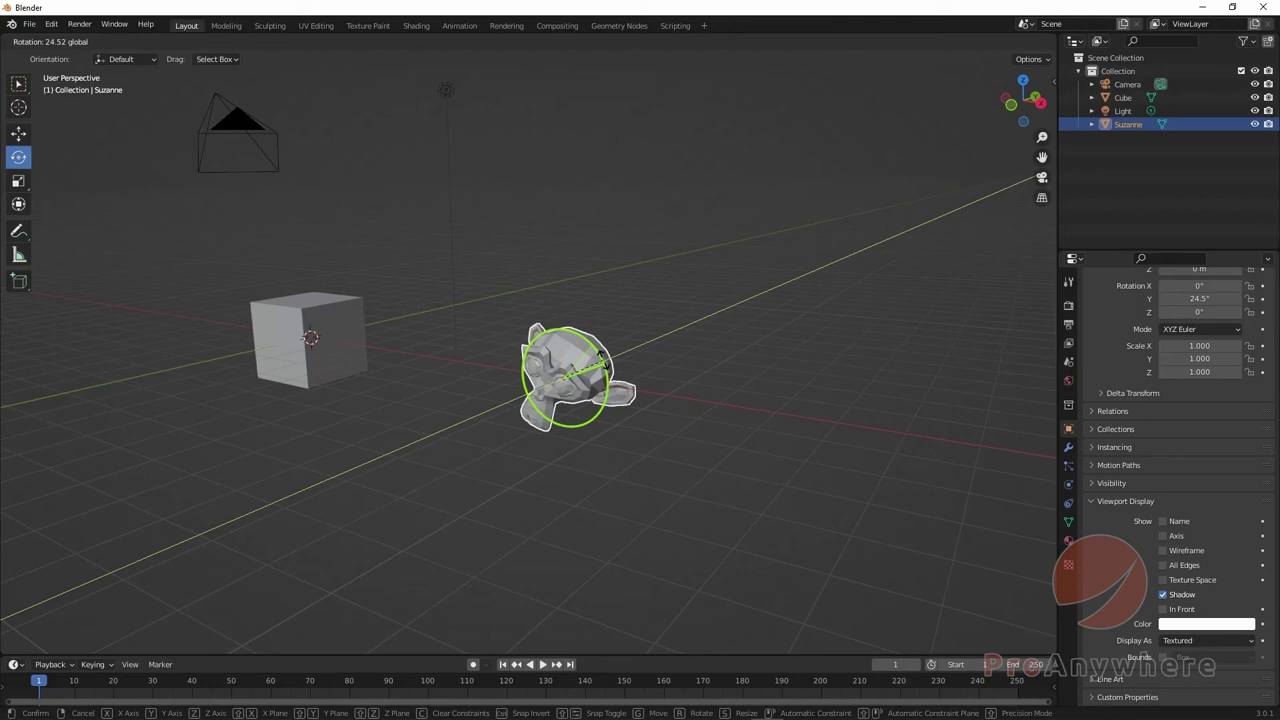
{"action": "left_click_drag", "start_coordinate": [599, 356], "coordinate": [608, 420]}
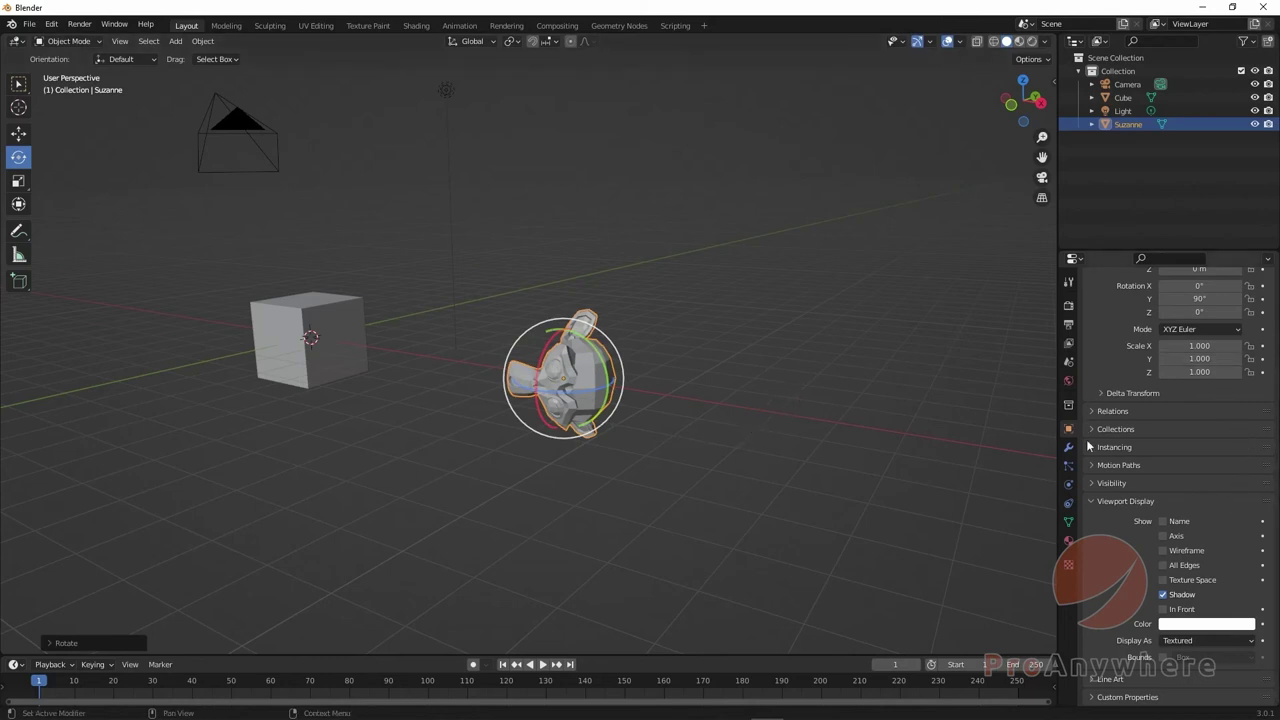
{"action": "scroll", "coordinate": [1088, 447], "scroll_direction": "up", "scroll_amount": 4}
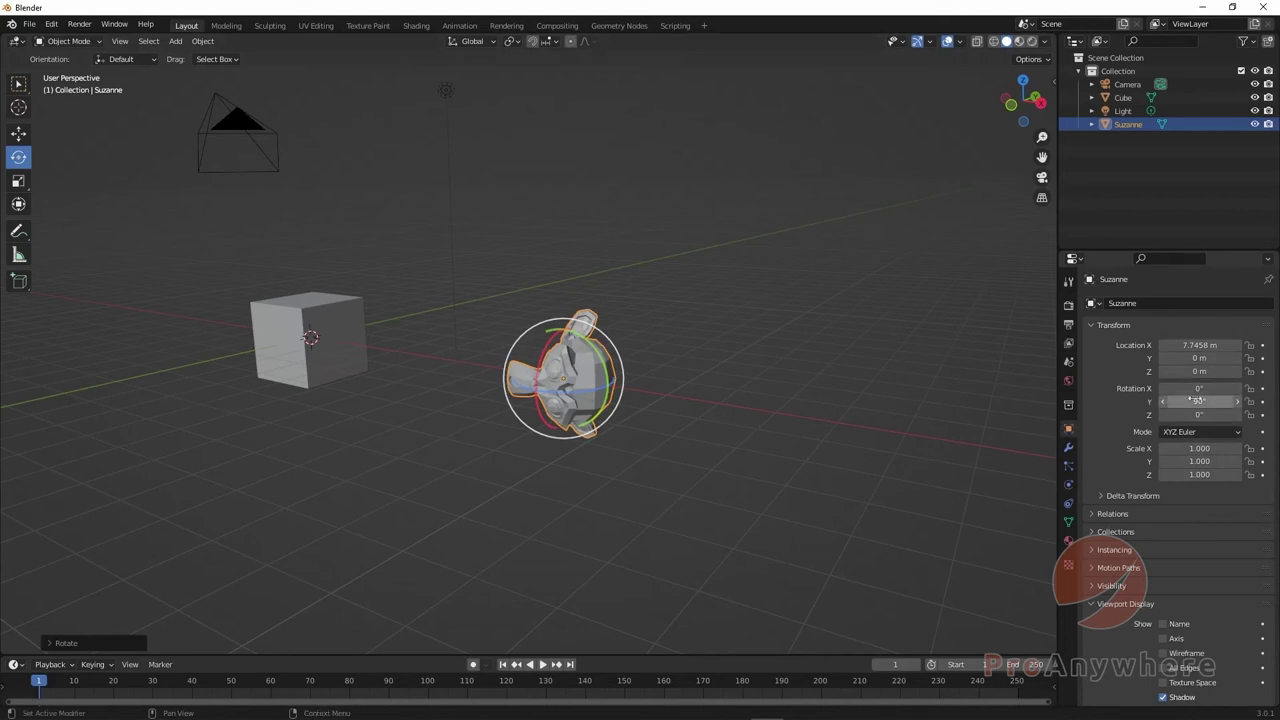
Step: Show the sidebar and clear the monkey's rotation
{"action": "key", "text": "n"}
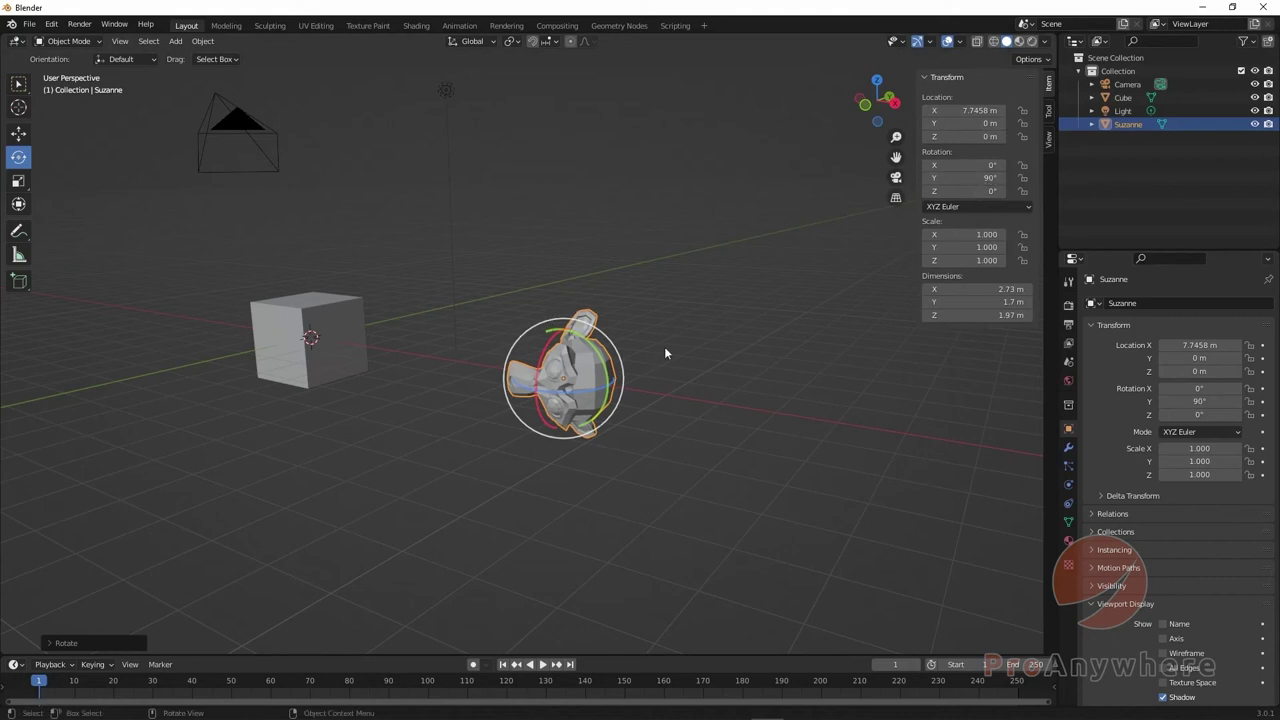
{"action": "key", "text": "alt+r"}
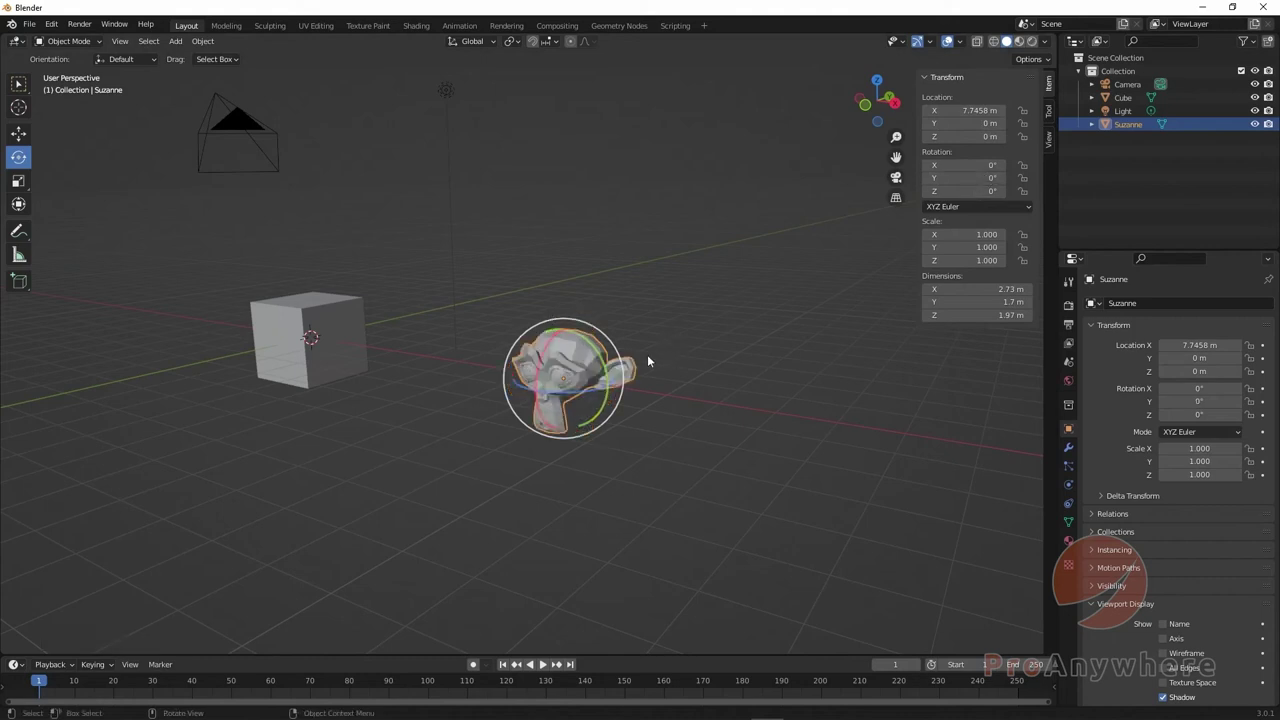
Step: Try rotating the monkey freehand about the Y axis by about 63° or more and cancel the rotation
{"action": "left_click_drag", "start_coordinate": [598, 355], "coordinate": [668, 426]}
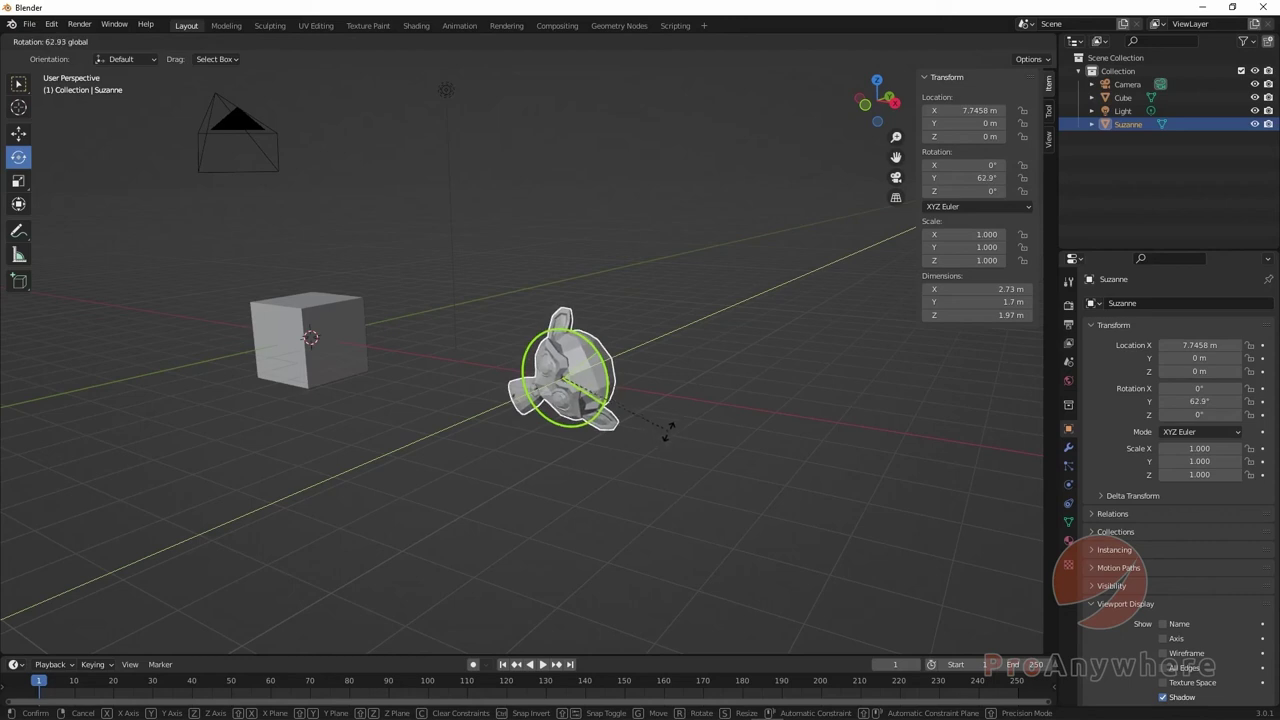
{"action": "left_click_drag", "start_coordinate": [857, 493], "coordinate": [640, 376]}
{"action": "right_click", "coordinate": [640, 376]}
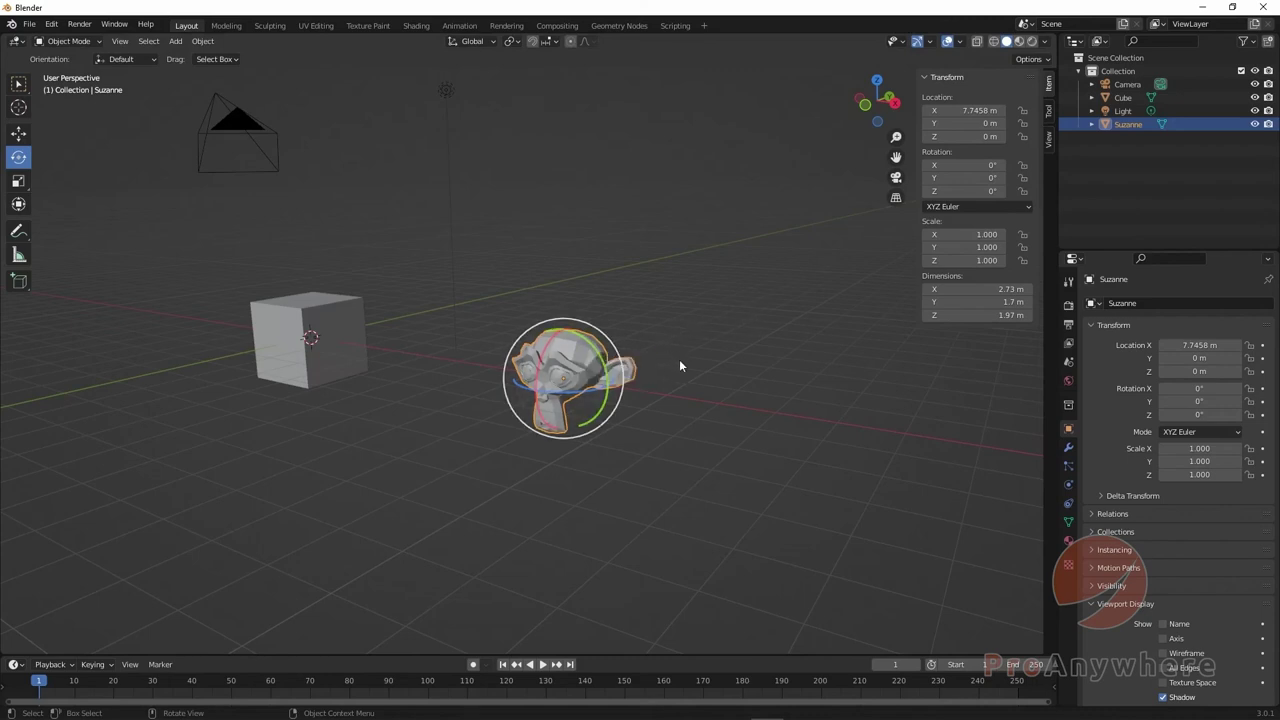
Step: Maximize the 3D viewport with the sidebar hidden and rotate the monkey exactly 90° about the Y axis
{"action": "key", "text": "n"}
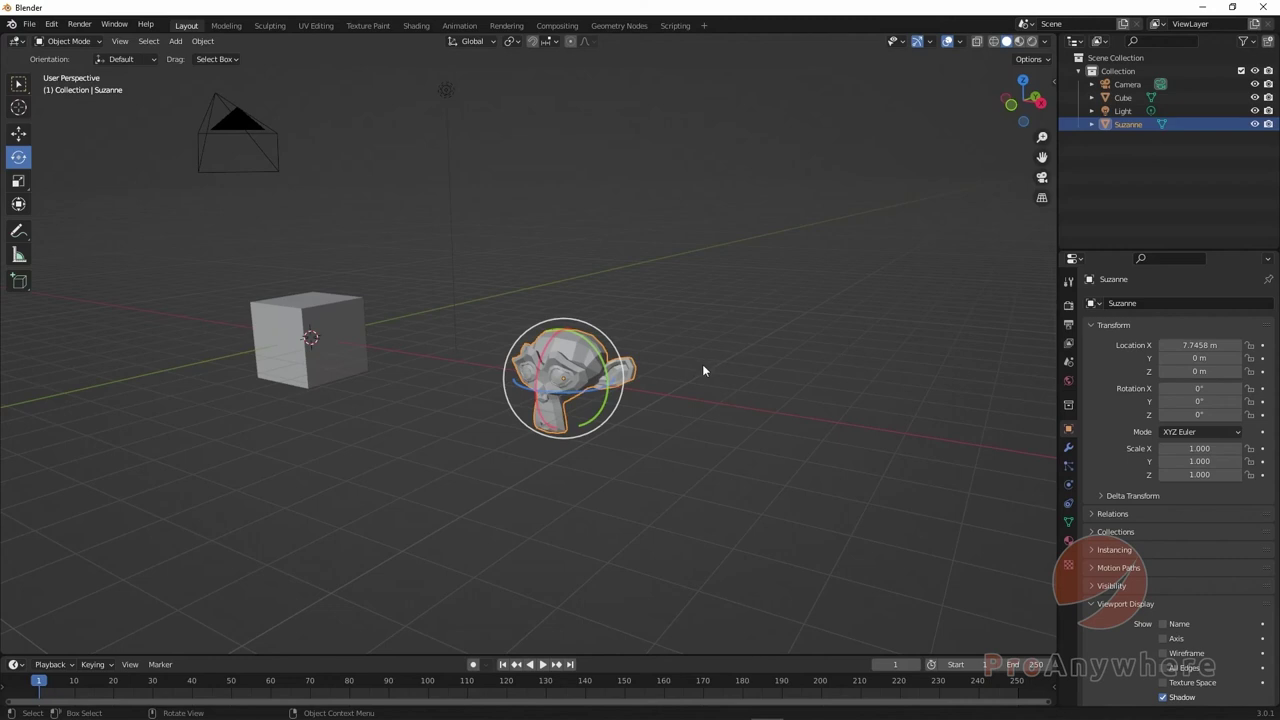
{"action": "key", "text": "ctrl+space"}
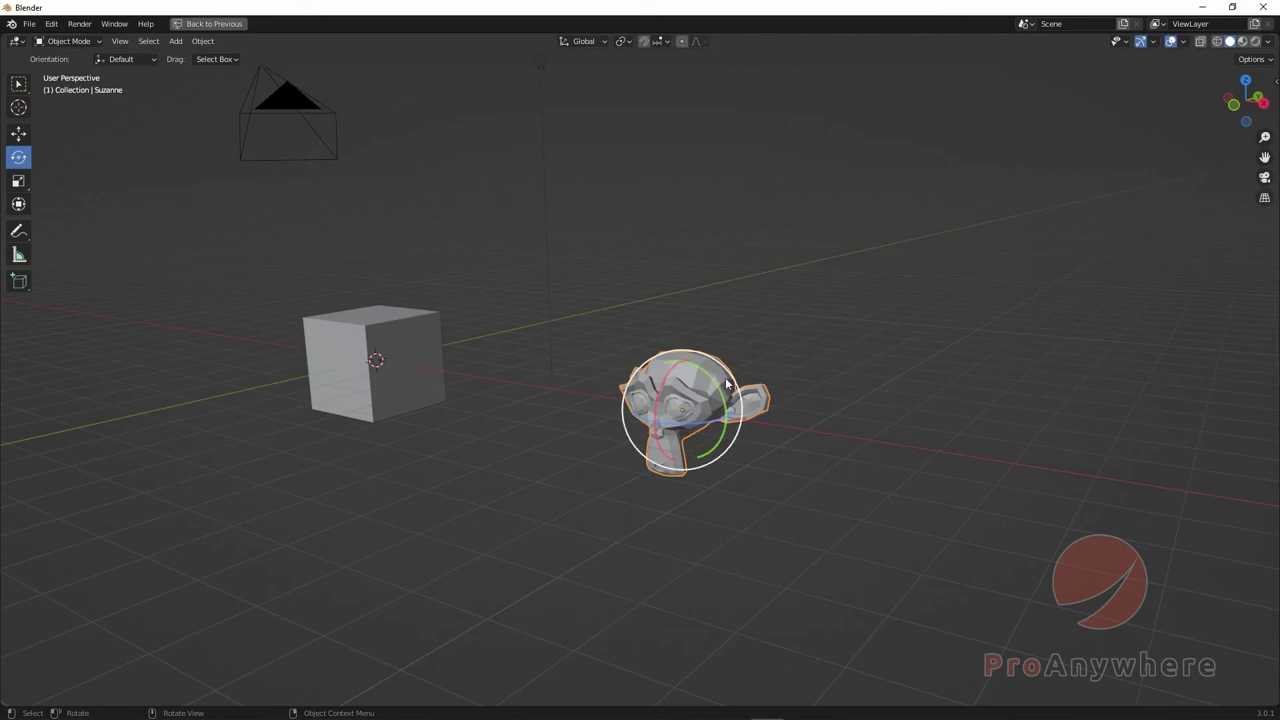
{"action": "left_click_drag", "start_coordinate": [713, 382], "coordinate": [729, 401]}
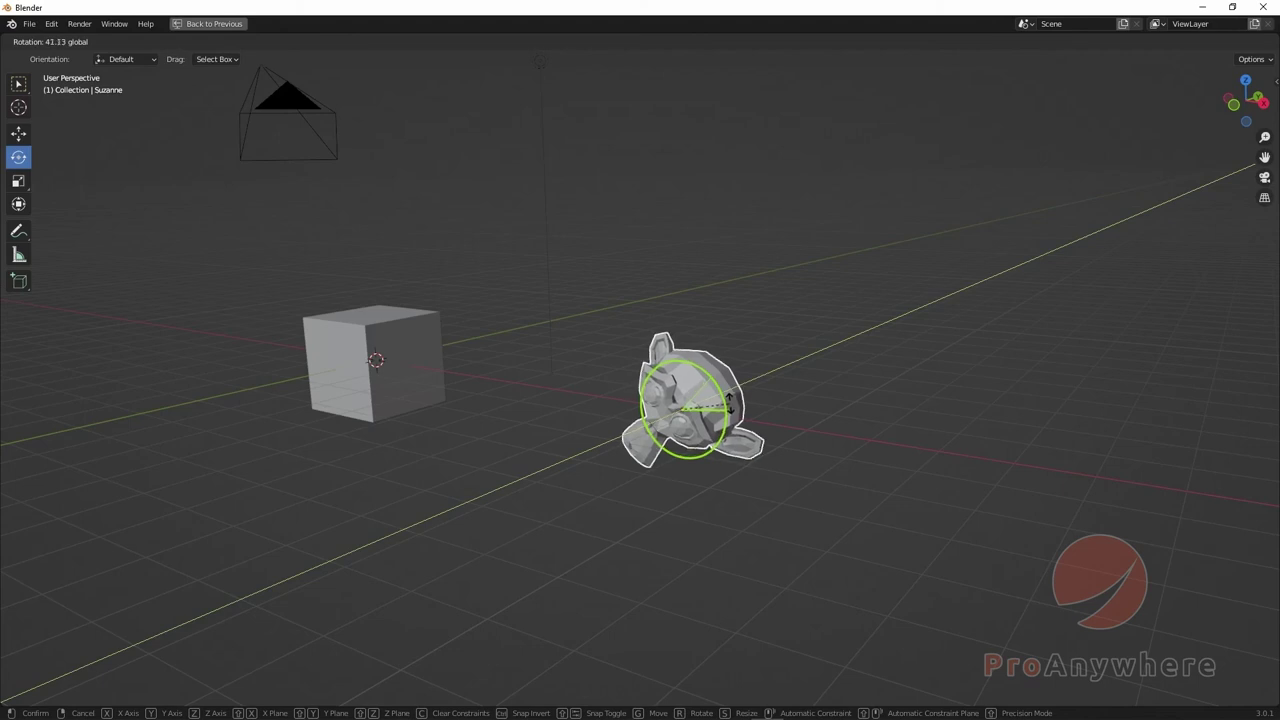
{"action": "type", "text": "90"}
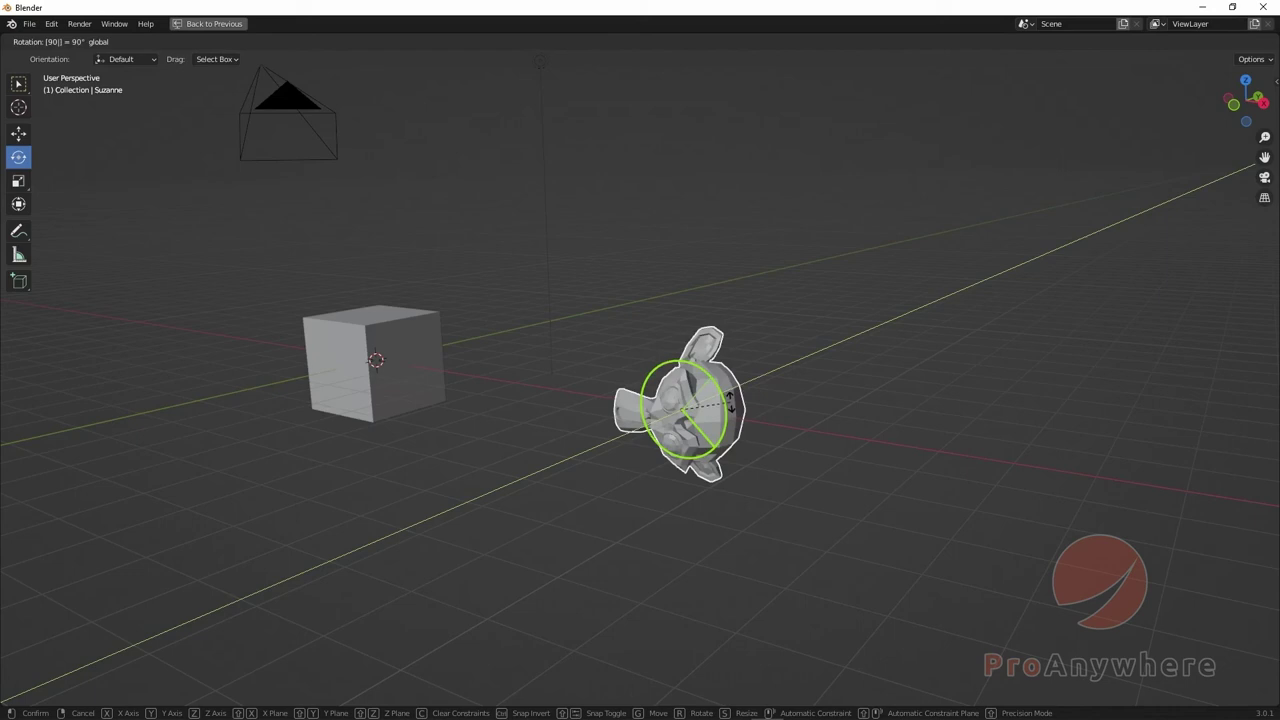
{"action": "key", "text": "Return"}
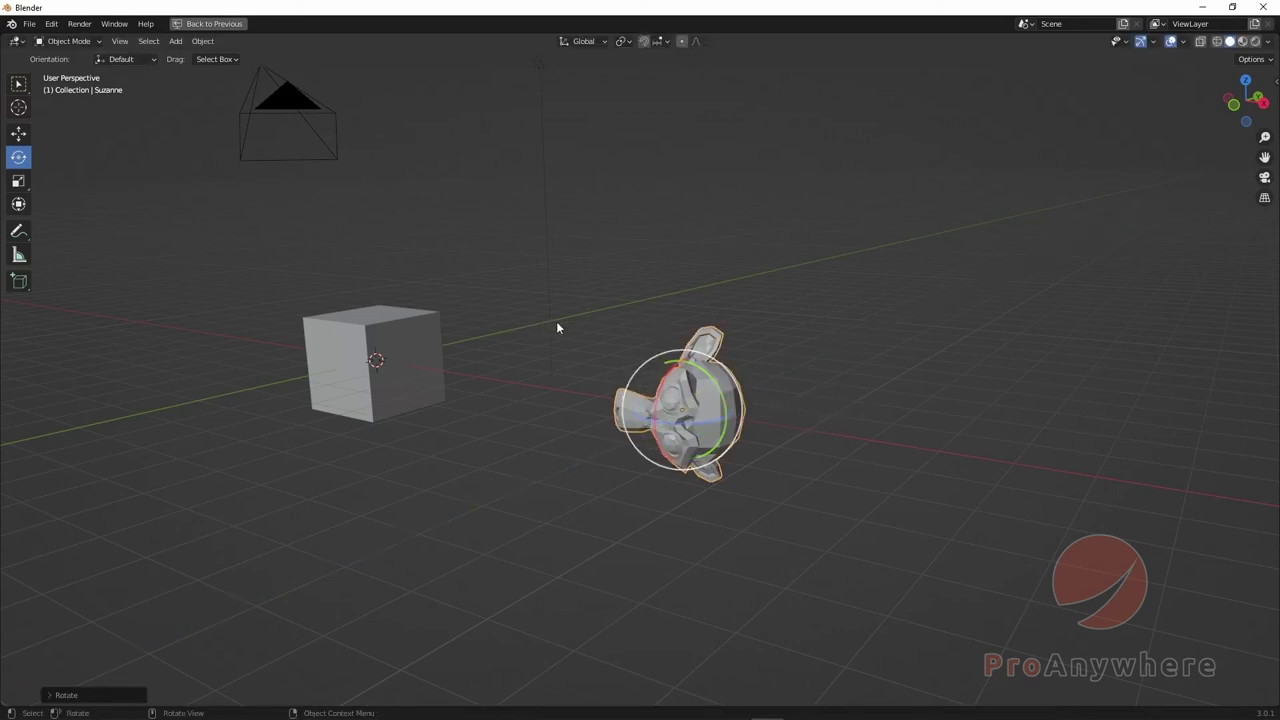
Step: Restore the viewport from its maximized size and show the sidebar with the monkey's transform values
{"action": "key", "text": "ctrl+space"}
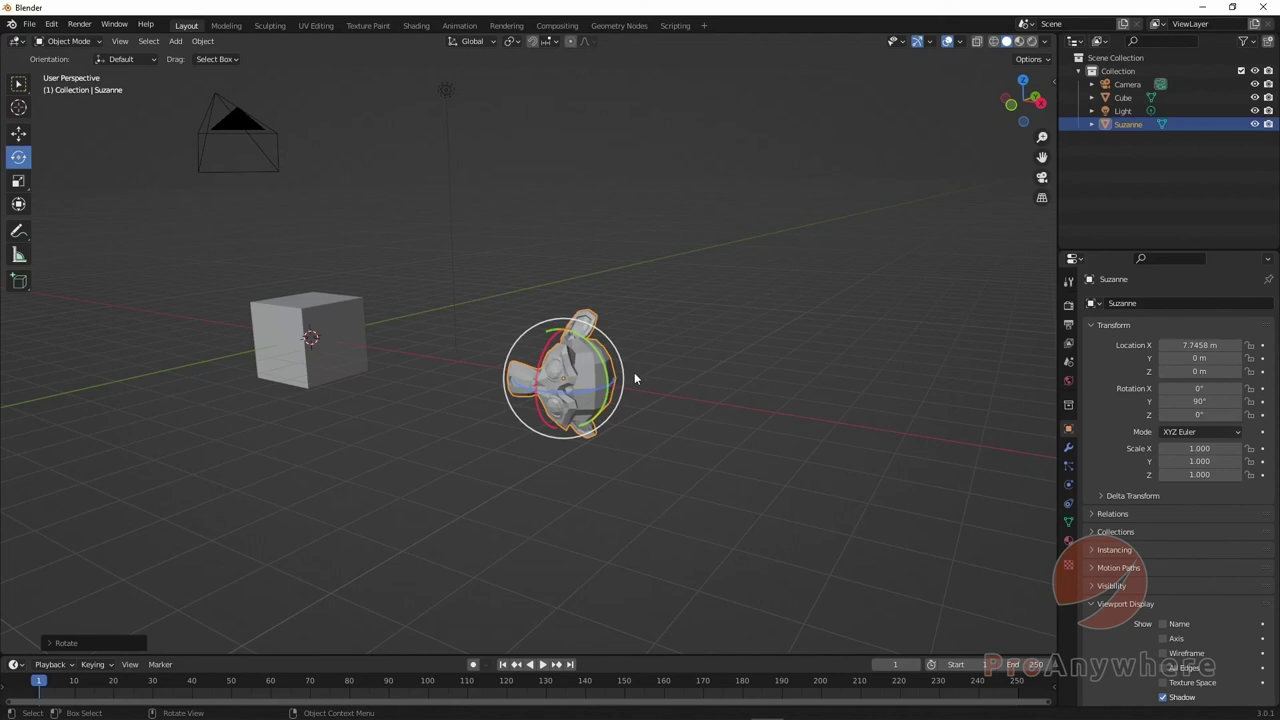
{"action": "left_click", "coordinate": [1050, 86]}
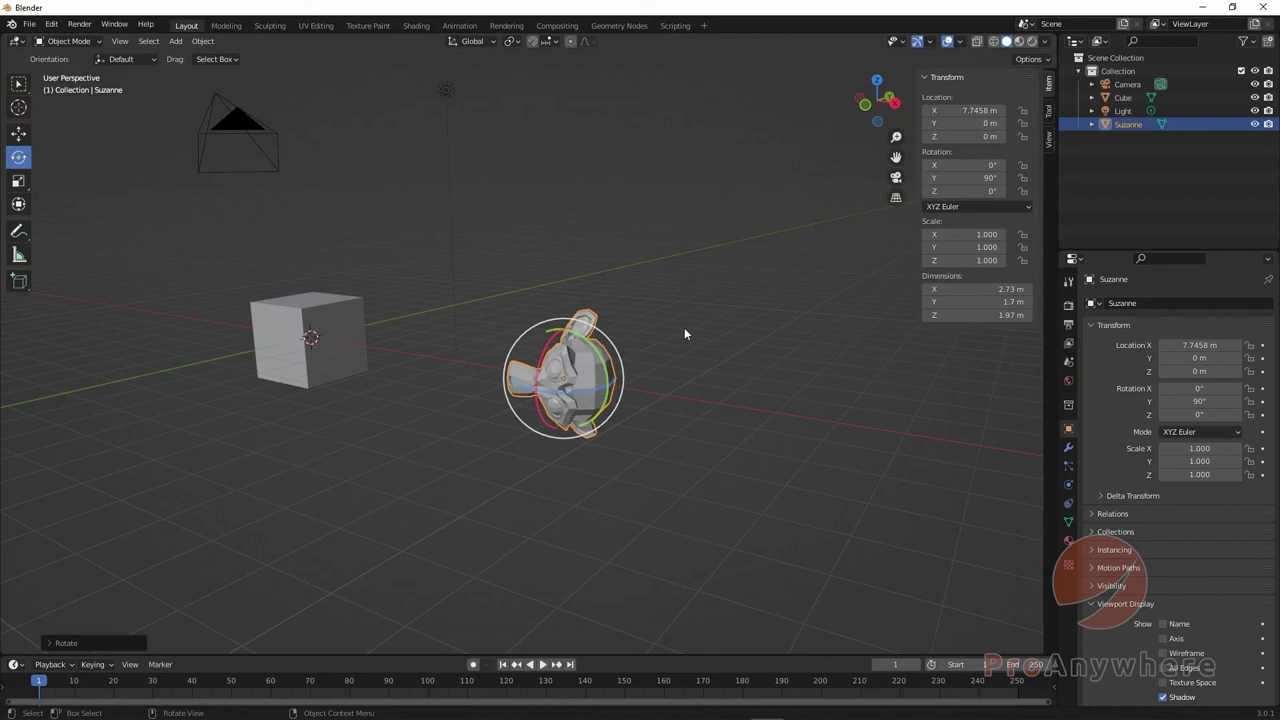
{"action": "middle_click_drag", "start_coordinate": [685, 334], "coordinate": [575, 355]}
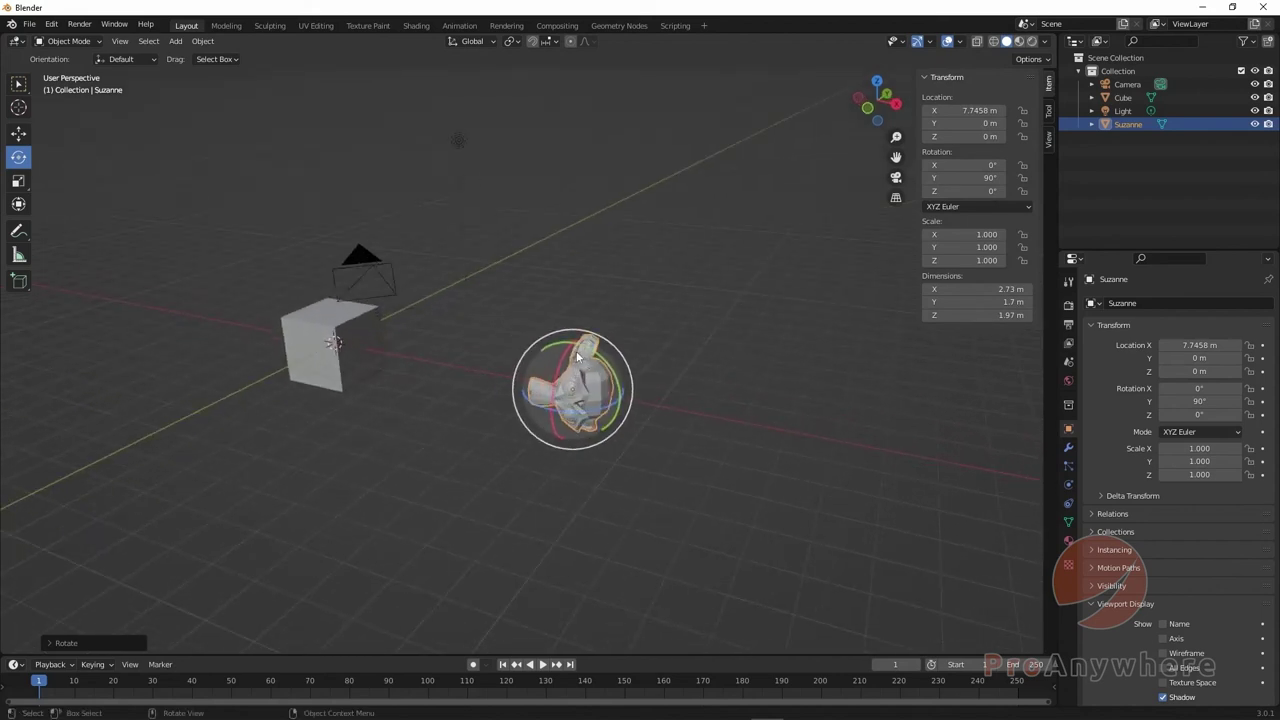